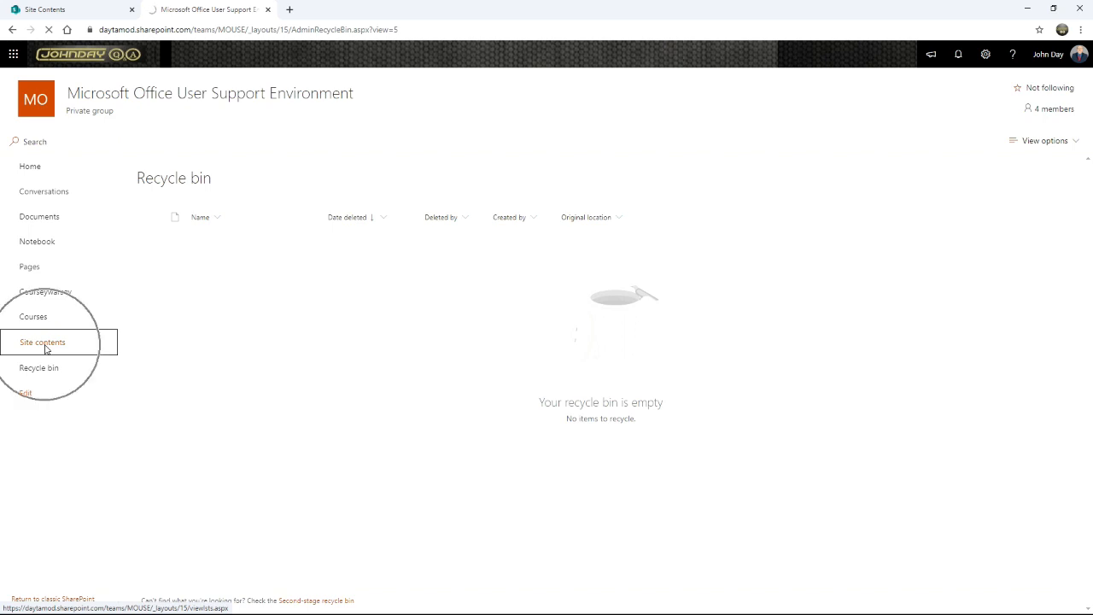
Step: Create a new blank list named Bookings from the site contents
{"action": "left_click", "coordinate": [45, 347]}
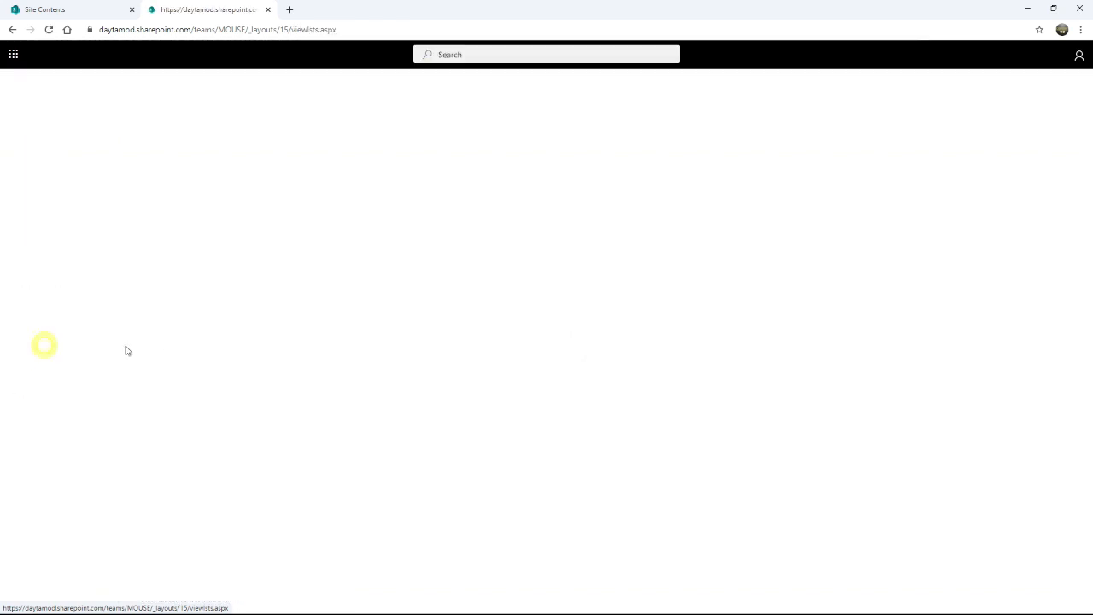
{"action": "left_click", "coordinate": [167, 144]}
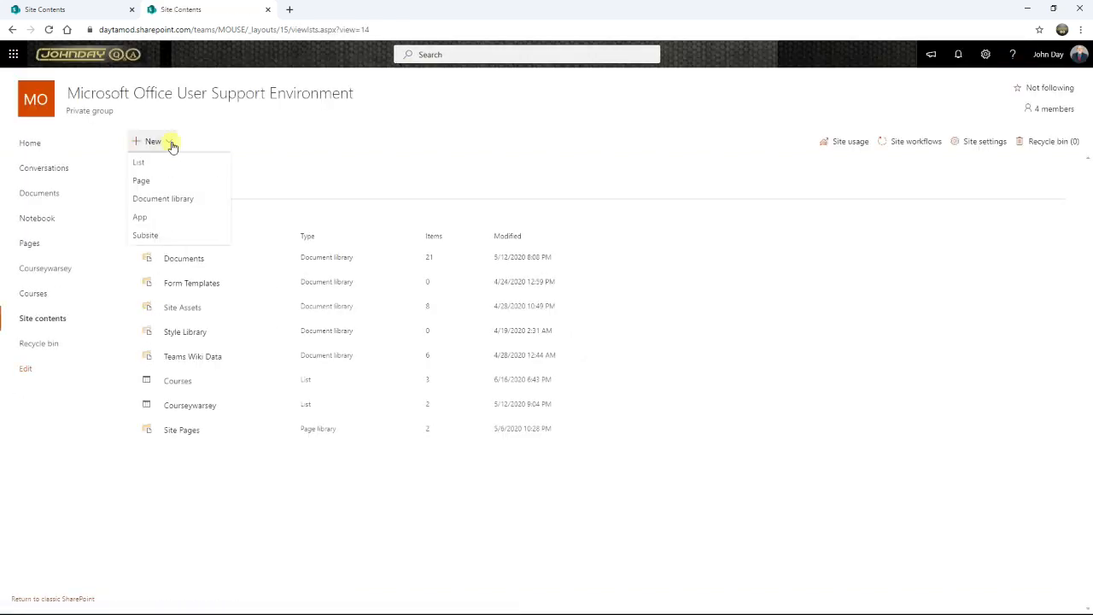
{"action": "left_click", "coordinate": [143, 164]}
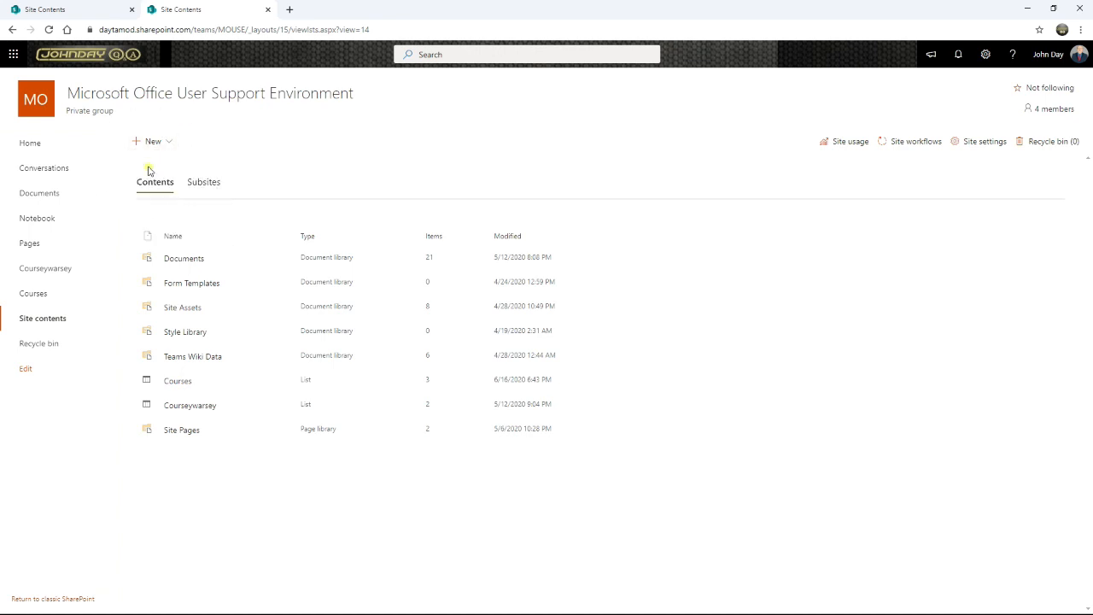
{"action": "type", "text": "B"}
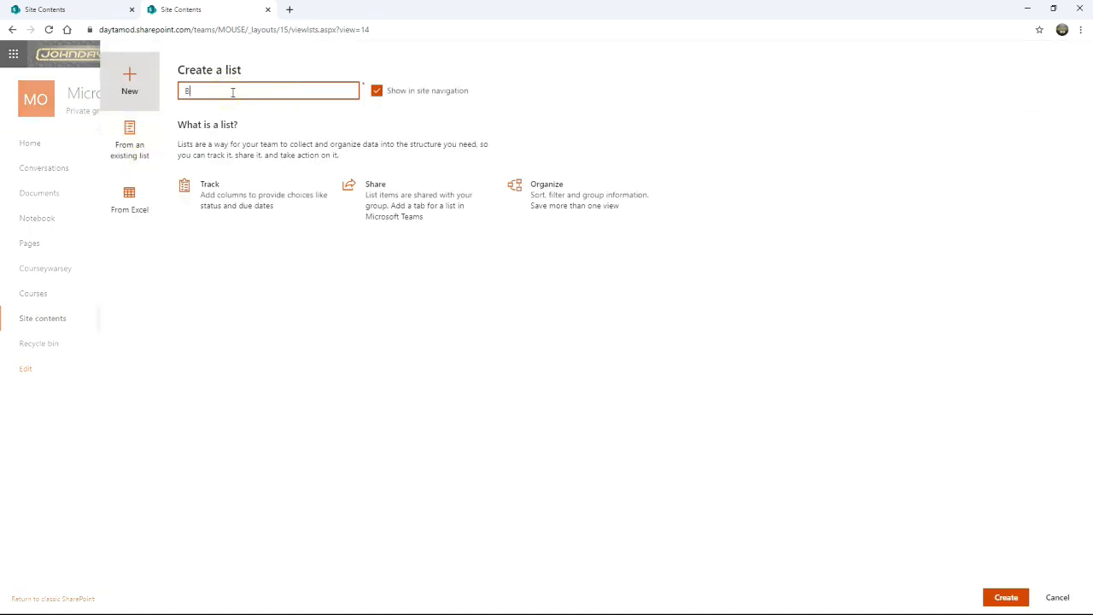
{"action": "type", "text": "ookings"}
{"action": "left_click", "coordinate": [258, 365]}
{"action": "left_click", "coordinate": [1007, 598]}
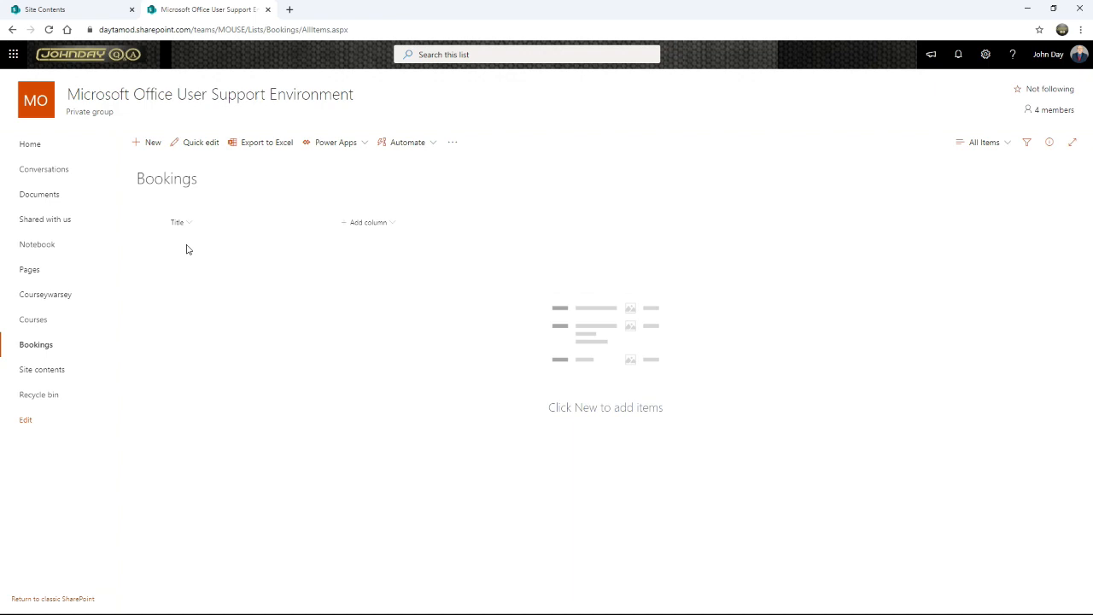
Step: Edit the All Items view in the Bookings list settings to display the ID column, and save the view
{"action": "left_click", "coordinate": [985, 58]}
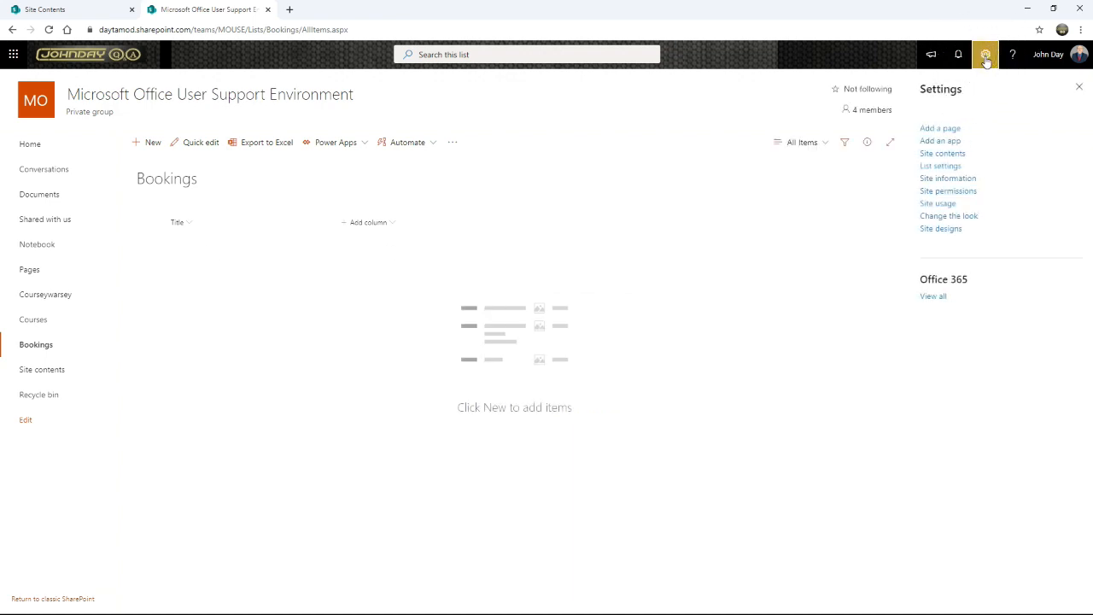
{"action": "left_click", "coordinate": [939, 168]}
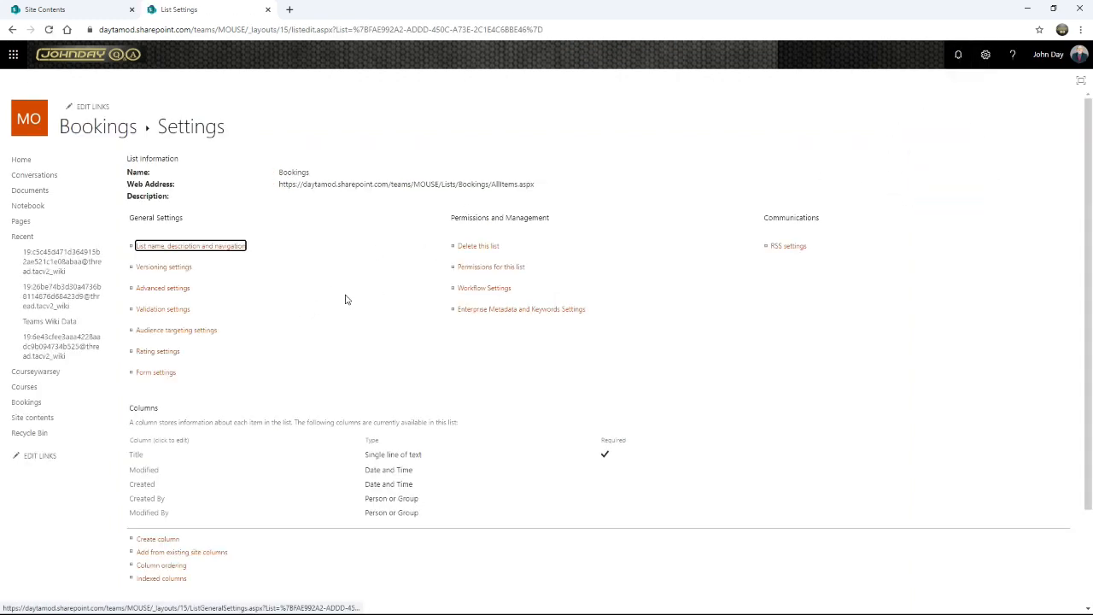
{"action": "scroll", "coordinate": [342, 301], "scroll_direction": "down", "scroll_amount": 2}
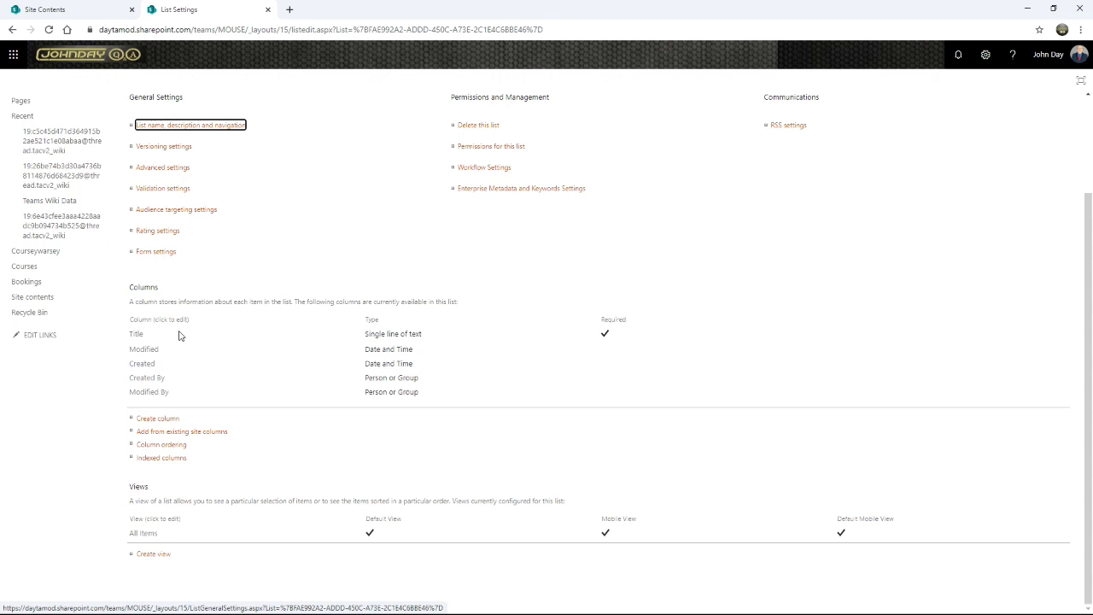
{"action": "left_click", "coordinate": [143, 534]}
{"action": "left_click", "coordinate": [143, 534]}
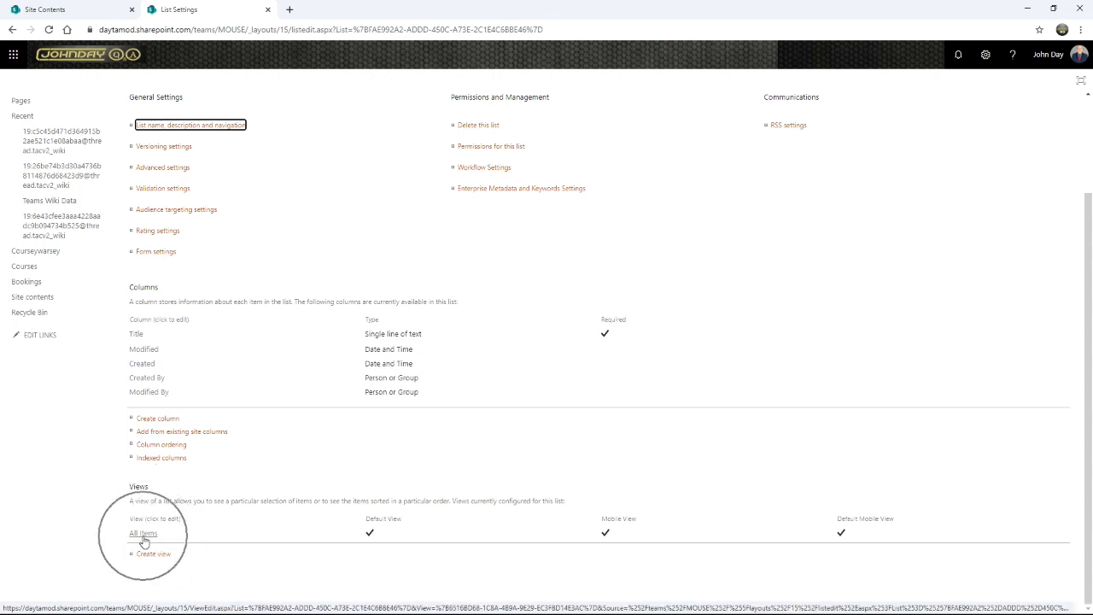
{"action": "left_click", "coordinate": [143, 535]}
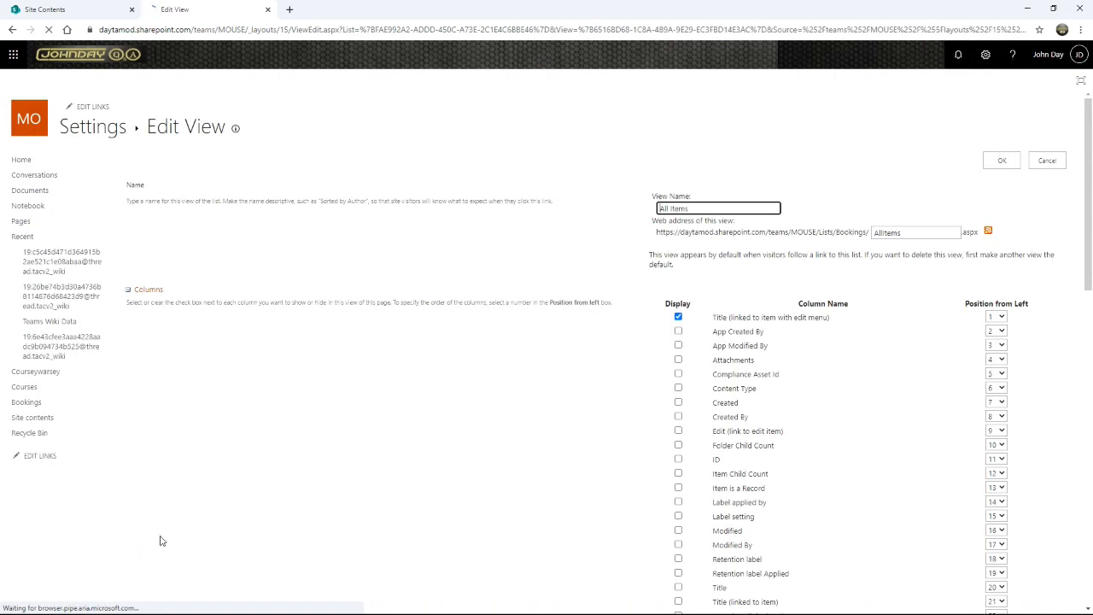
{"action": "scroll", "coordinate": [812, 438], "scroll_direction": "down", "scroll_amount": 2}
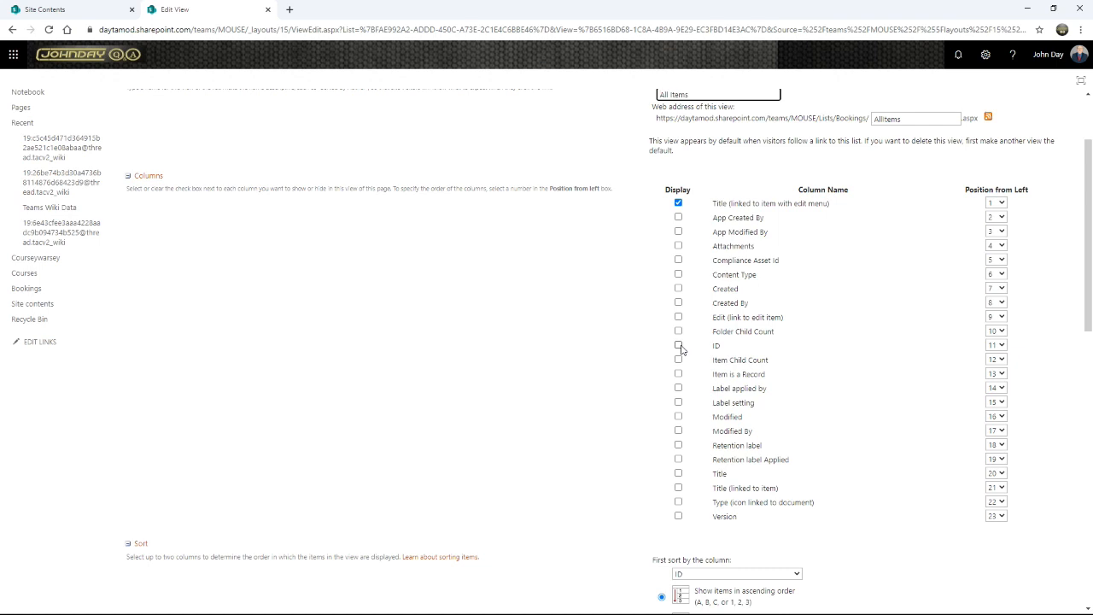
{"action": "left_click", "coordinate": [679, 346]}
{"action": "scroll", "coordinate": [681, 346], "scroll_direction": "down", "scroll_amount": 1}
{"action": "scroll", "coordinate": [683, 343], "scroll_direction": "up", "scroll_amount": 3}
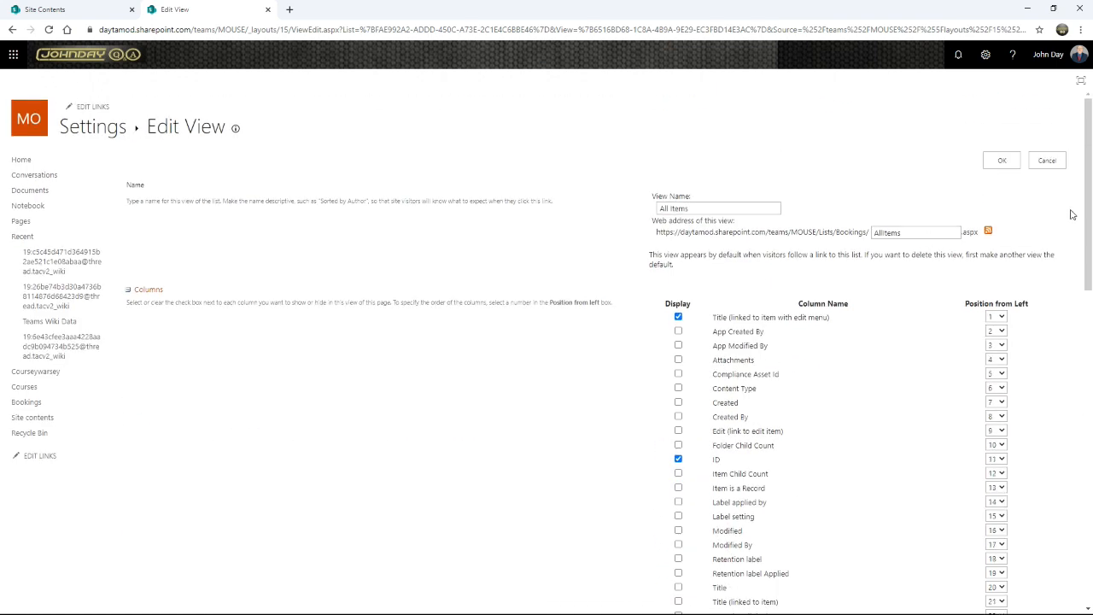
{"action": "left_click", "coordinate": [1001, 160]}
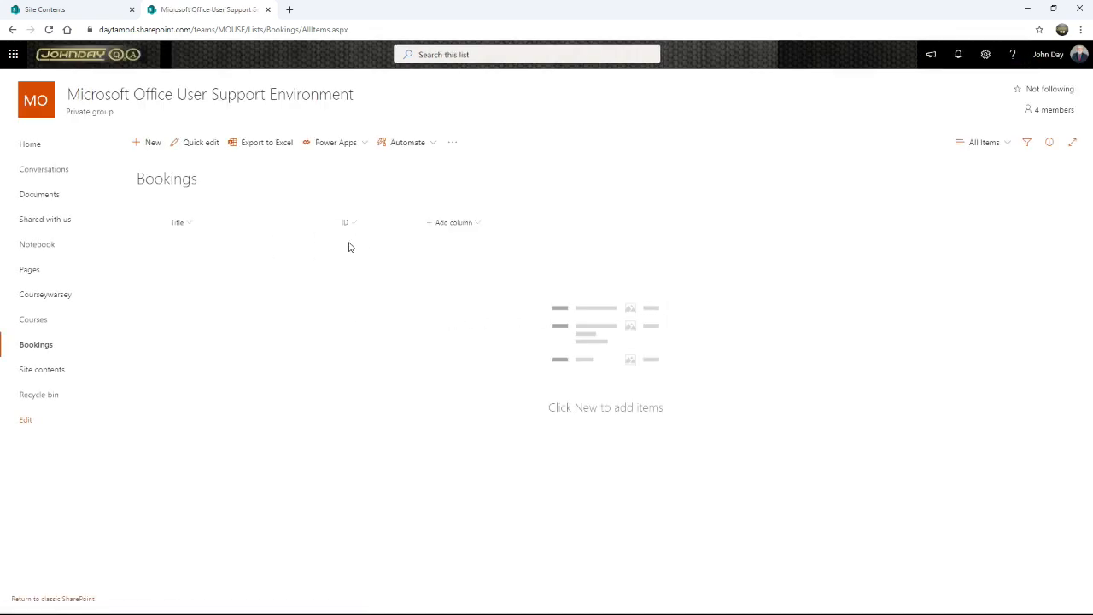
Step: Add an item to the Bookings list with a title reading "New booking for" followed by the customer's first name
{"action": "left_click", "coordinate": [152, 143]}
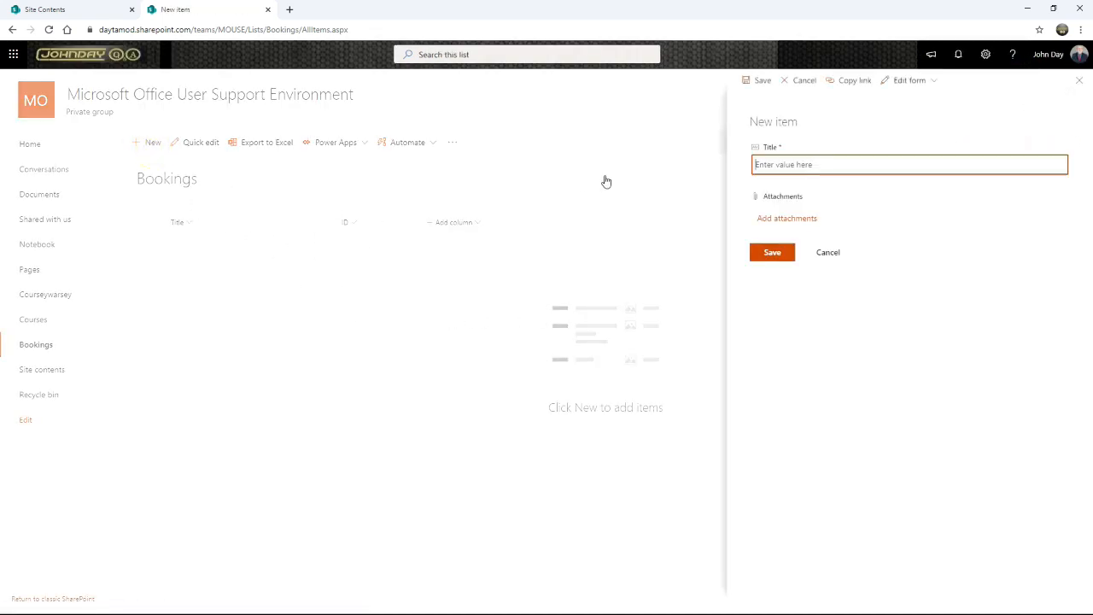
{"action": "type", "text": "H"}
{"action": "key", "text": "BackSpace"}
{"action": "type", "text": "New booking for Bob"}
{"action": "left_click", "coordinate": [772, 252]}
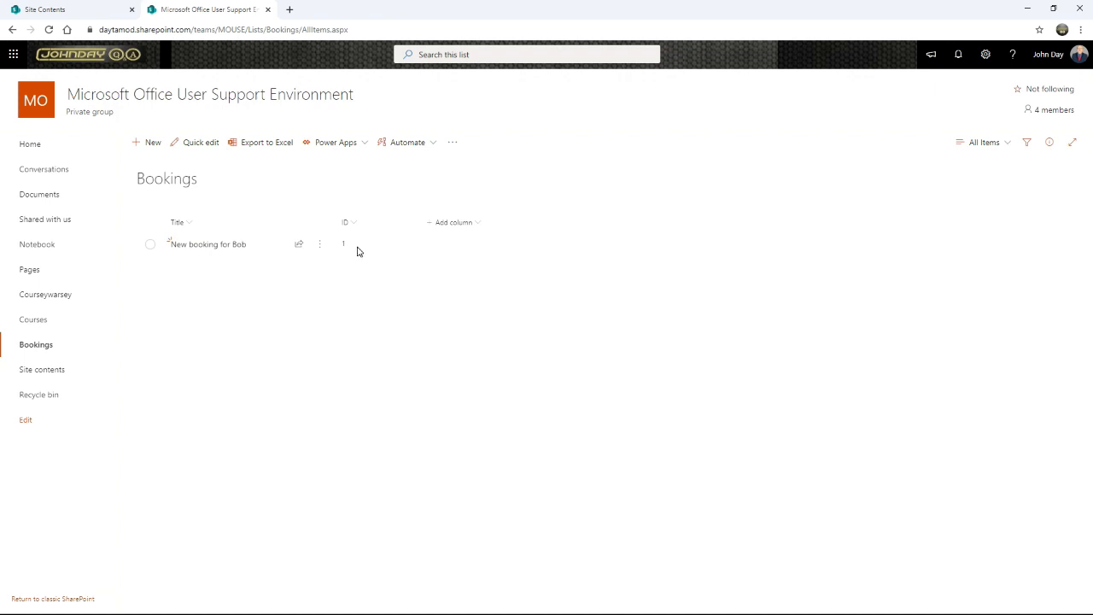
Step: Start a new column of type Calculated (calculation based on other columns) and name it CalcID
{"action": "left_click", "coordinate": [477, 224]}
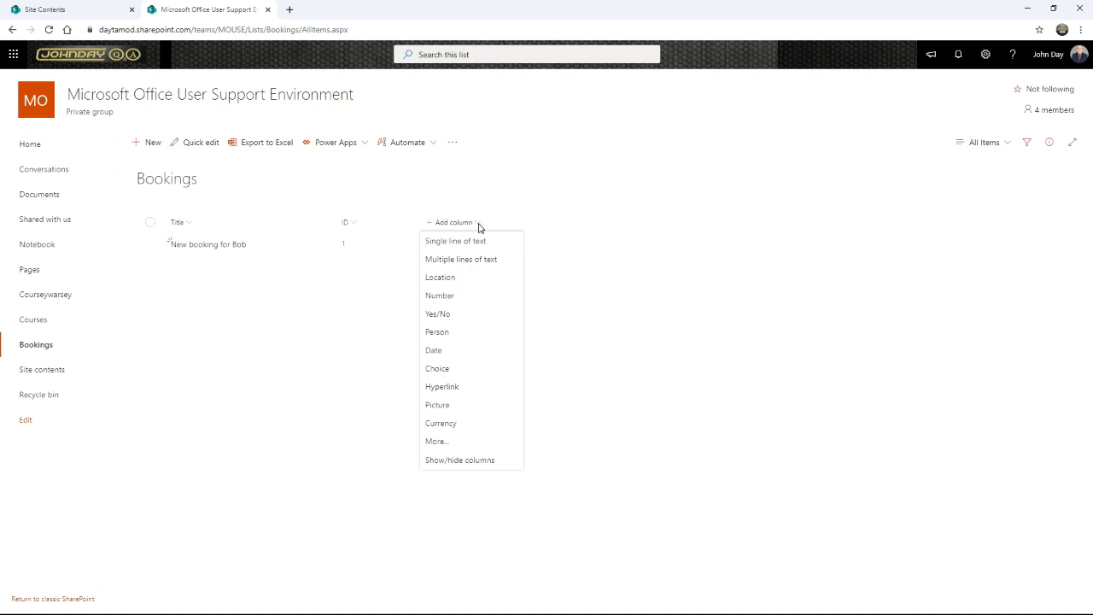
{"action": "left_click", "coordinate": [436, 442]}
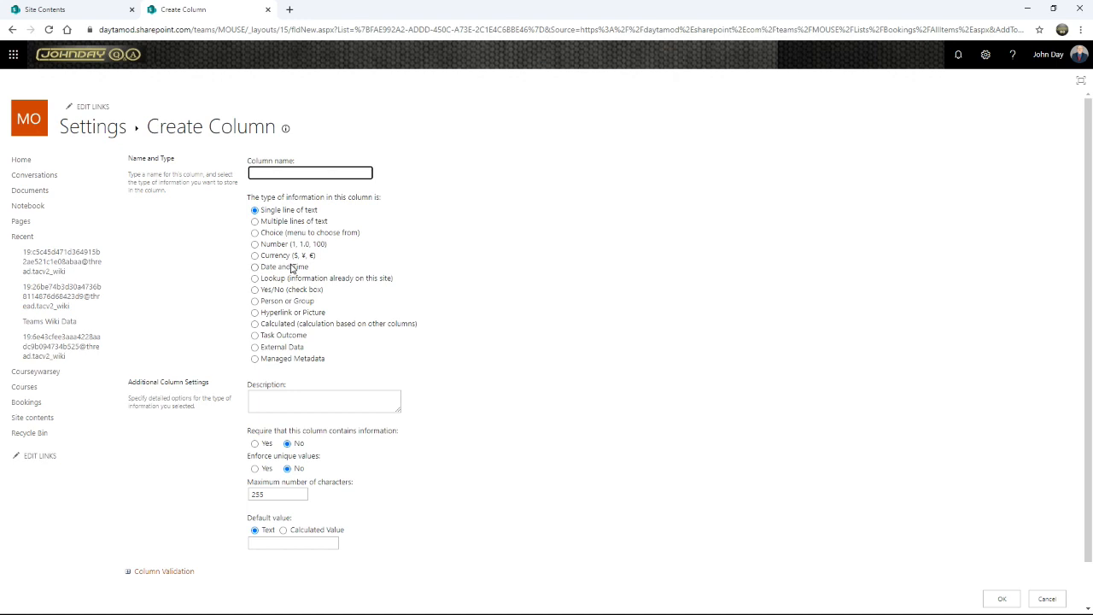
{"action": "left_click", "coordinate": [255, 323]}
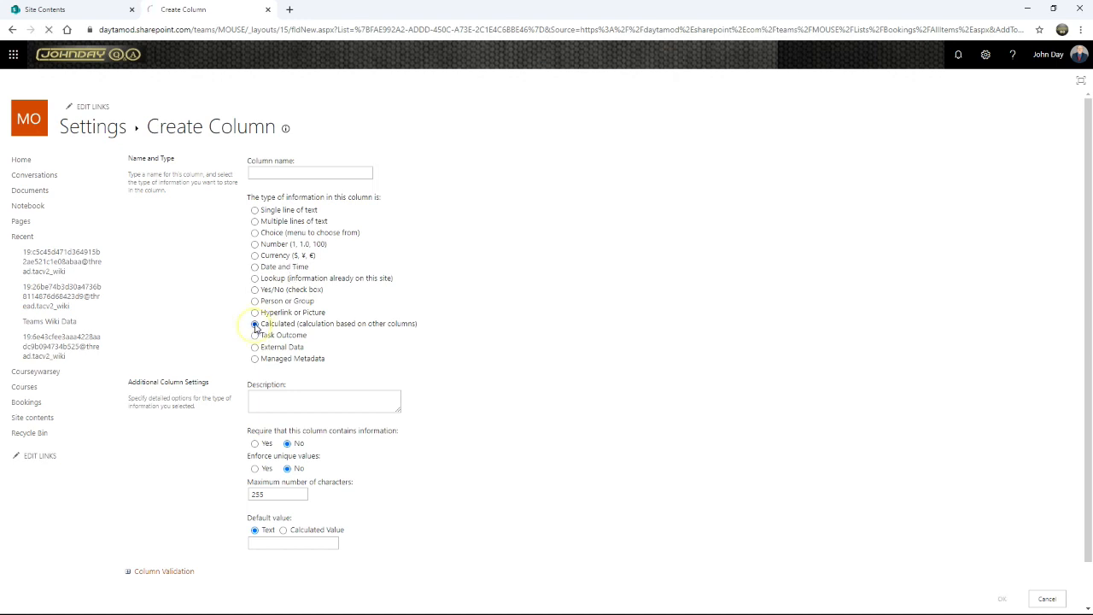
{"action": "left_click", "coordinate": [278, 175]}
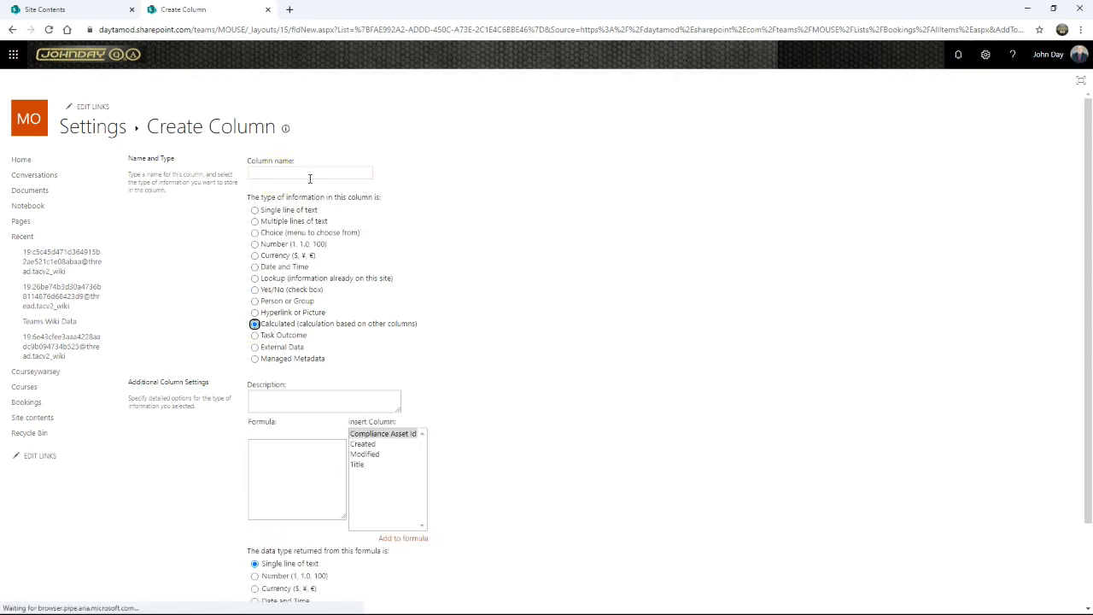
{"action": "left_click", "coordinate": [309, 175]}
{"action": "type", "text": "CALCid"}
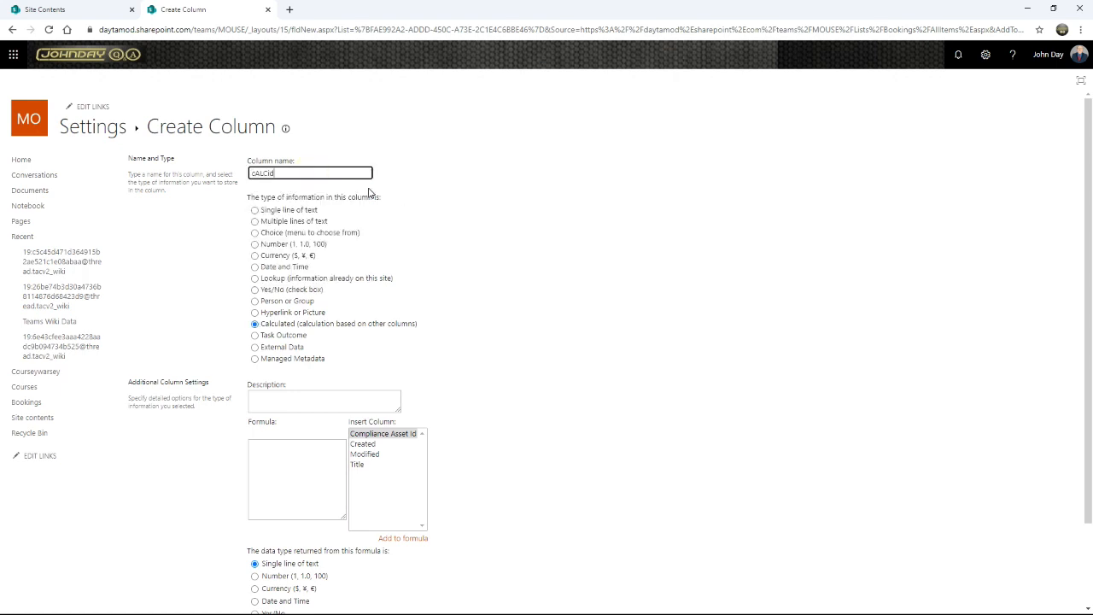
{"action": "key", "text": "ctrl+a"}
{"action": "type", "text": "CalcID"}
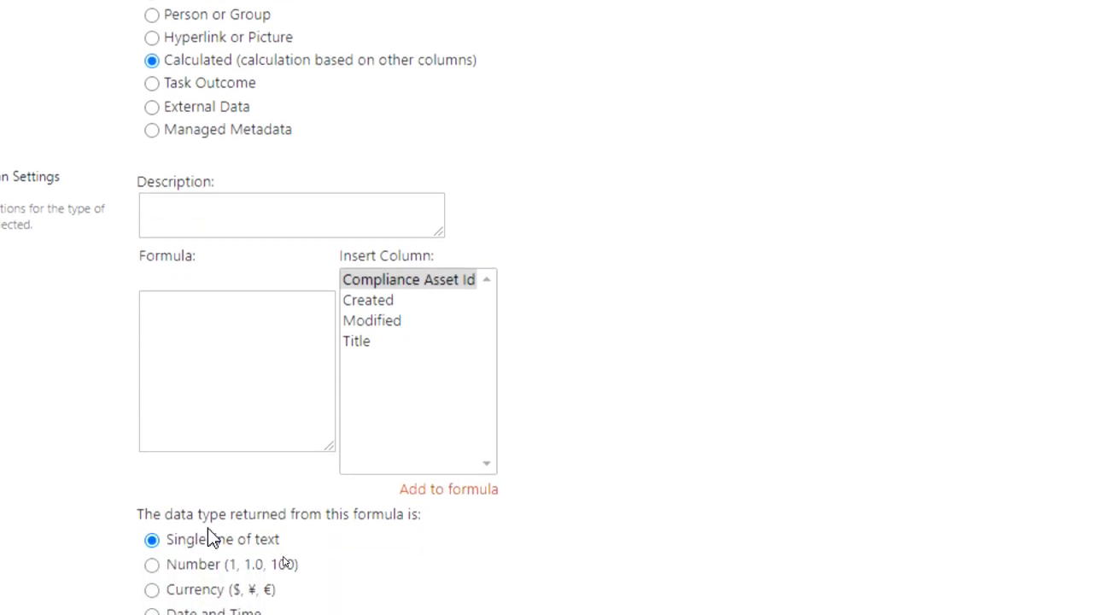
Step: Enter =[ID] as the CalcID column's formula, replacing the initially entered [Version] reference
{"action": "left_click", "coordinate": [256, 450]}
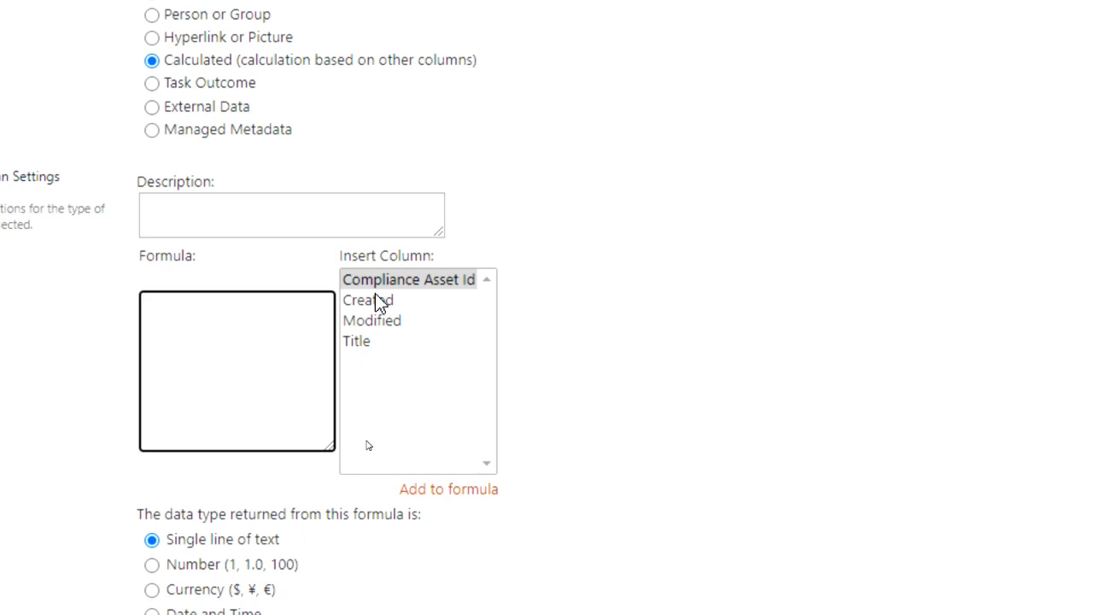
{"action": "type", "text": "=[Version]"}
{"action": "key", "text": "shift+Left"}
{"action": "key", "text": "shift+Left"}
{"action": "key", "text": "shift+Left"}
{"action": "key", "text": "shift+Left"}
{"action": "key", "text": "shift+Left"}
{"action": "key", "text": "shift+Left"}
{"action": "key", "text": "shift+Left"}
{"action": "key", "text": "shift+Left"}
{"action": "key", "text": "shift+Left"}
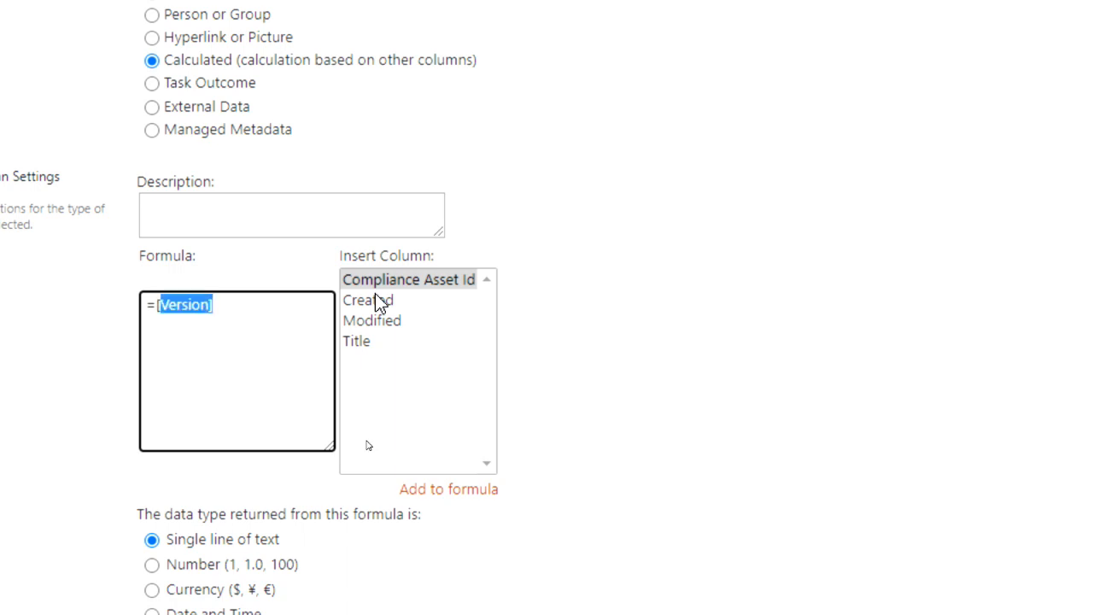
{"action": "type", "text": "[ID]"}
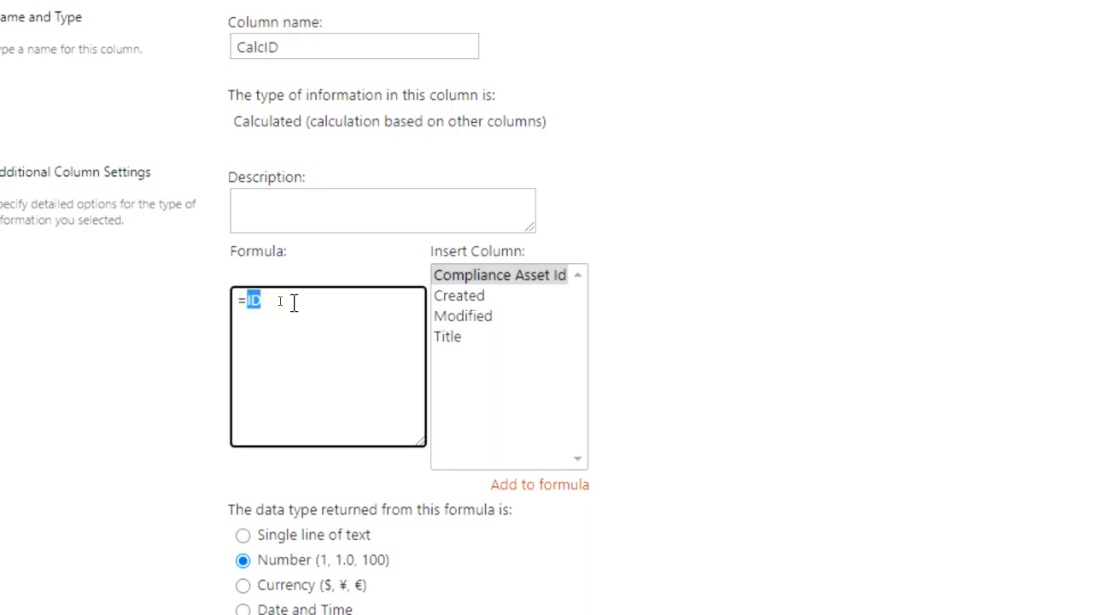
Step: Change the CalcID formula to ="BK"&TEXT([ID],"000000") and save the column
{"action": "type", "text": "TEXT([ID],\"000000\""}
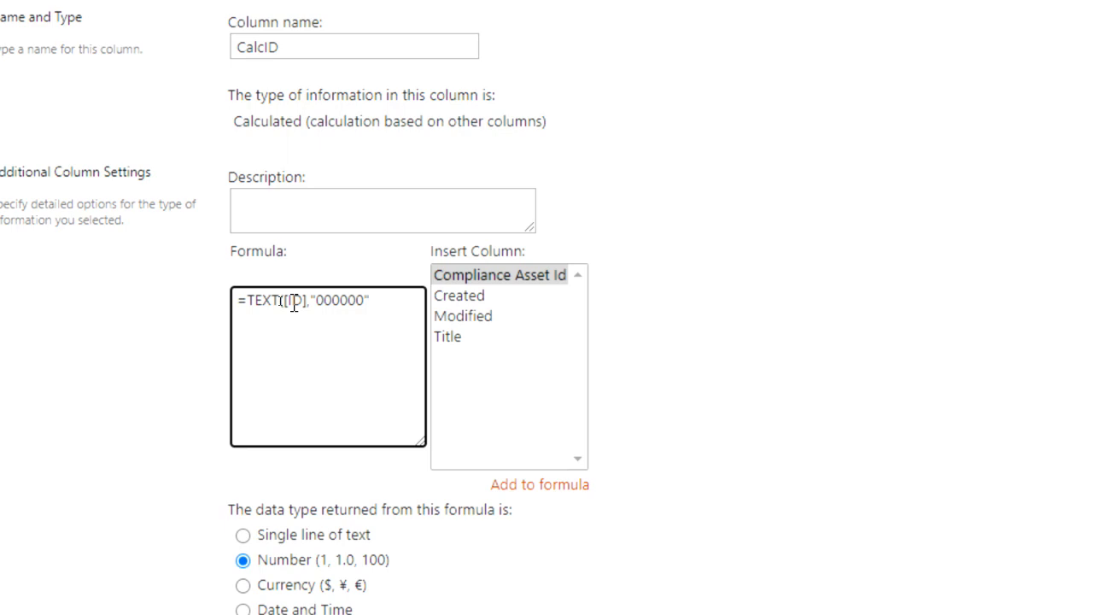
{"action": "type", "text": ")"}
{"action": "key", "text": "ctrl+Left"}
{"action": "key", "text": "ctrl+Left"}
{"action": "key", "text": "ctrl+Left"}
{"action": "key", "text": "ctrl+Left"}
{"action": "type", "text": "\"BK\"&"}
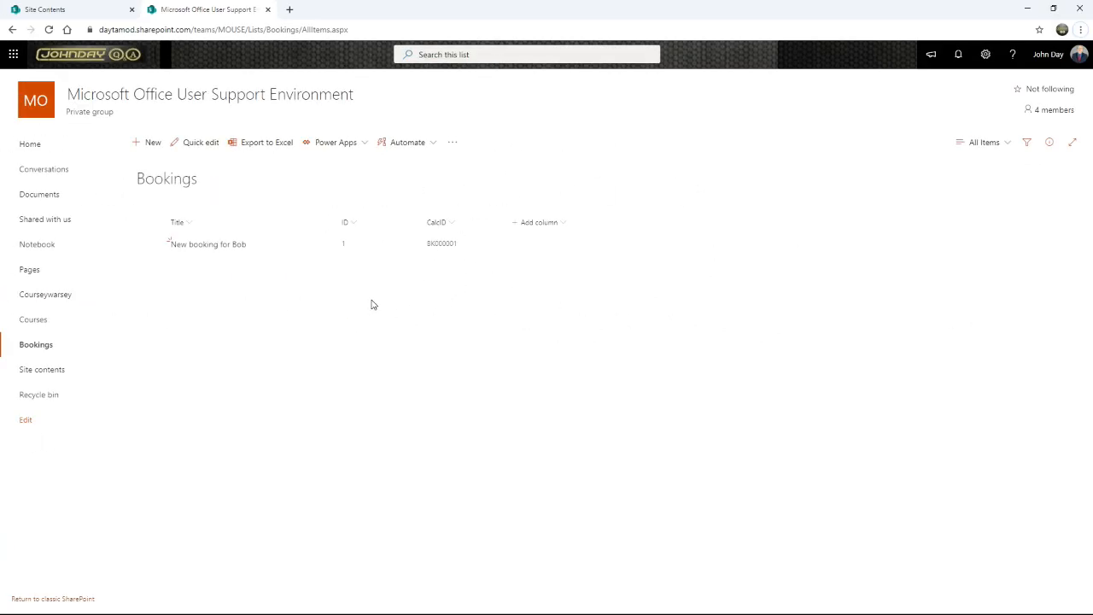
Step: Add a second test item to the Bookings list titled "sadsad sad asd sad sad sad as"
{"action": "left_click", "coordinate": [150, 145]}
{"action": "type", "text": "sadsad sadasd sad sad sad as"}
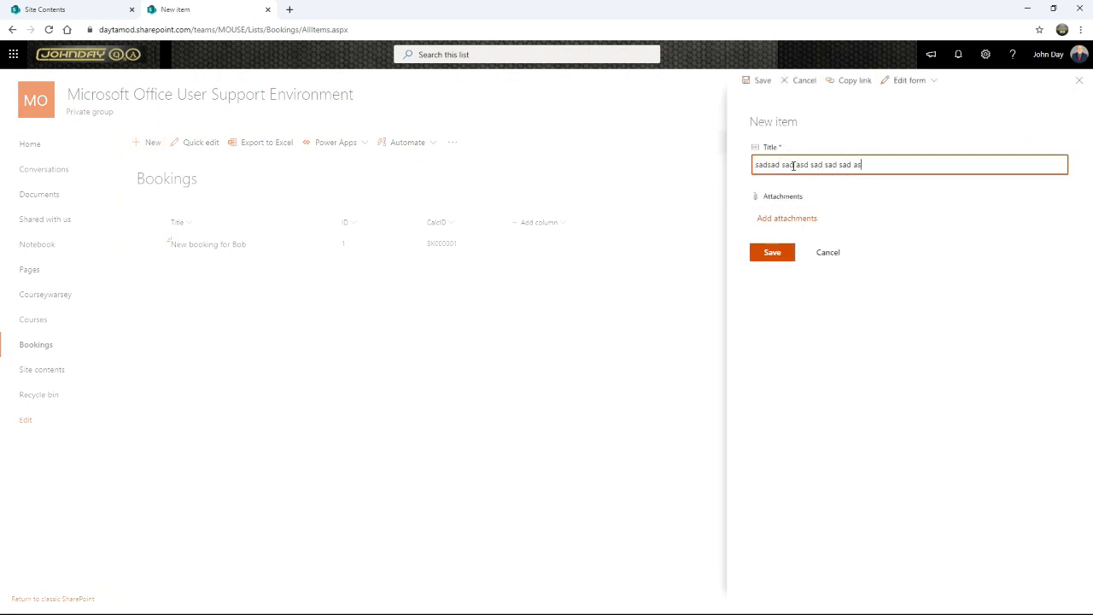
{"action": "key", "text": "ctrl+a"}
{"action": "left_click", "coordinate": [774, 253]}
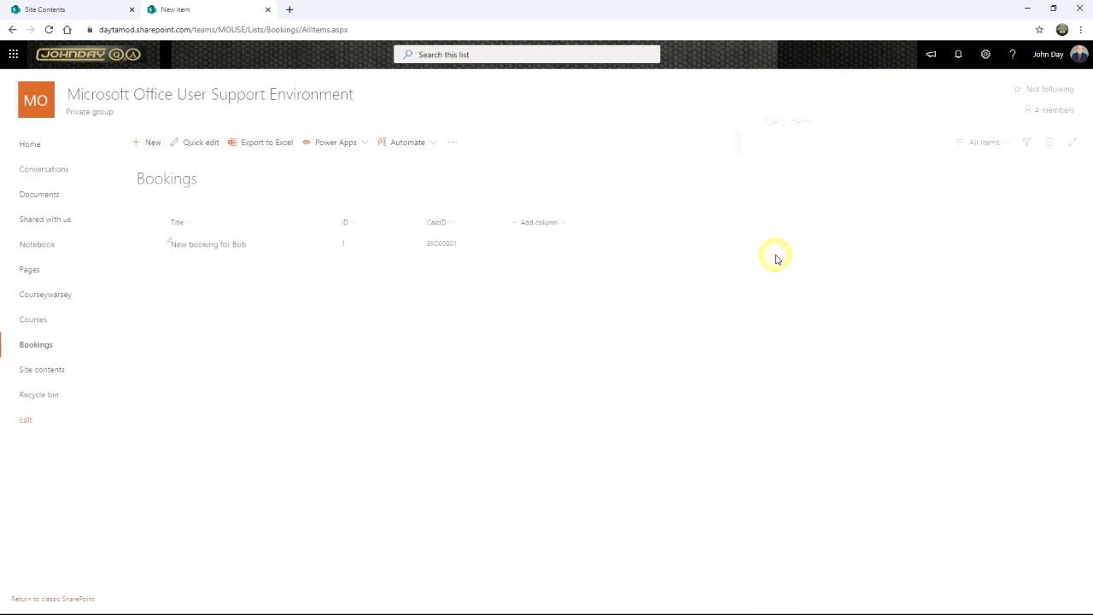
{"action": "left_click_drag", "start_coordinate": [409, 255], "coordinate": [489, 287]}
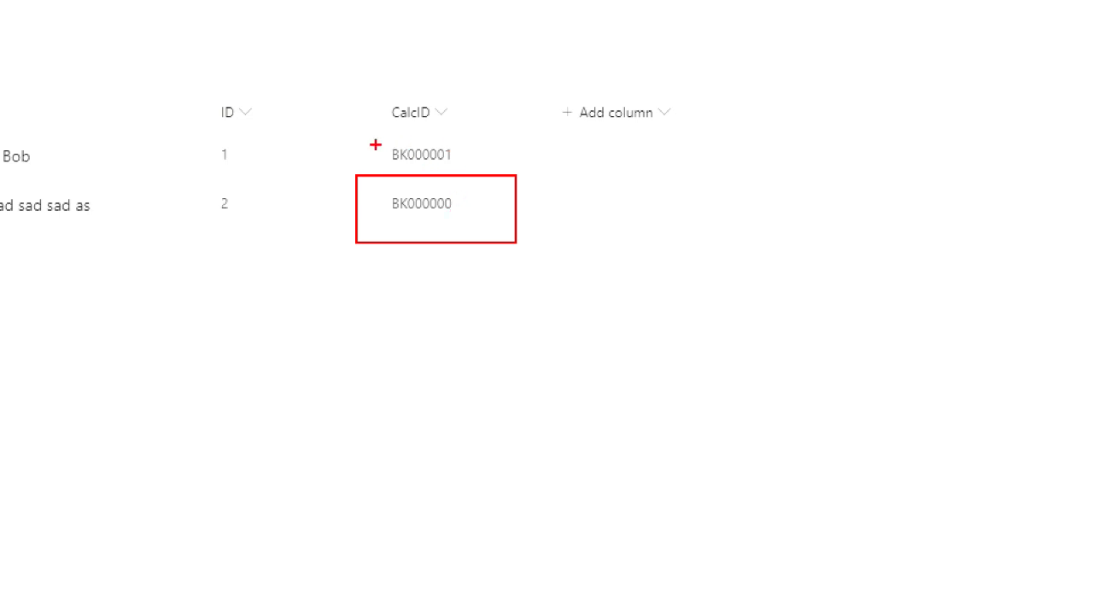
{"action": "mouse_move", "coordinate": [330, 237]}
{"action": "left_mouse_down"}
{"action": "mouse_move", "coordinate": [352, 237]}
{"action": "mouse_move", "coordinate": [335, 245]}
{"action": "left_mouse_up"}
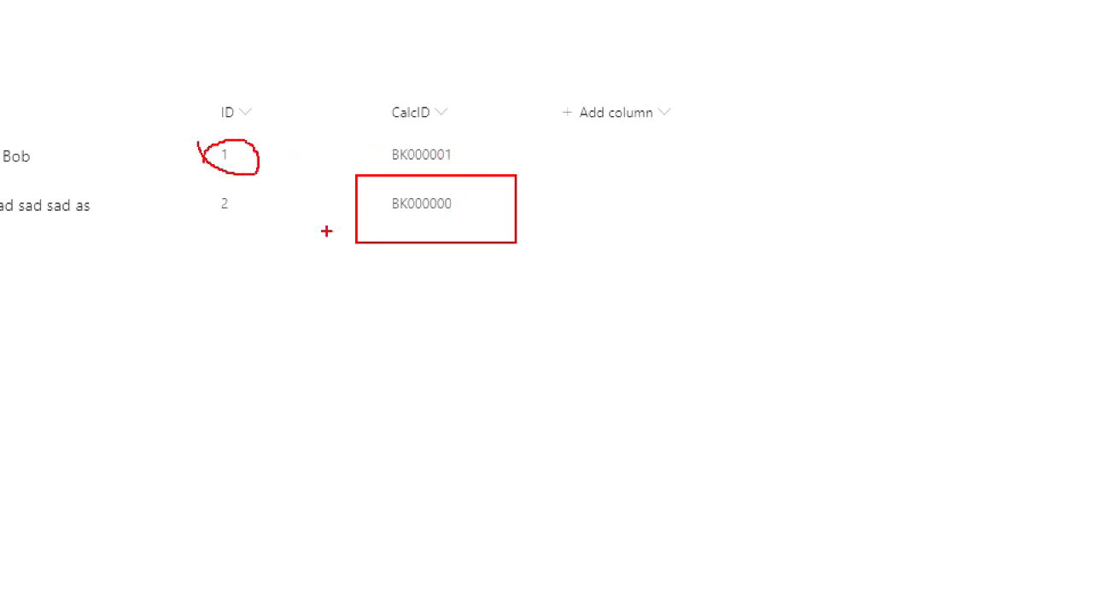
{"action": "key", "text": "ctrl+z"}
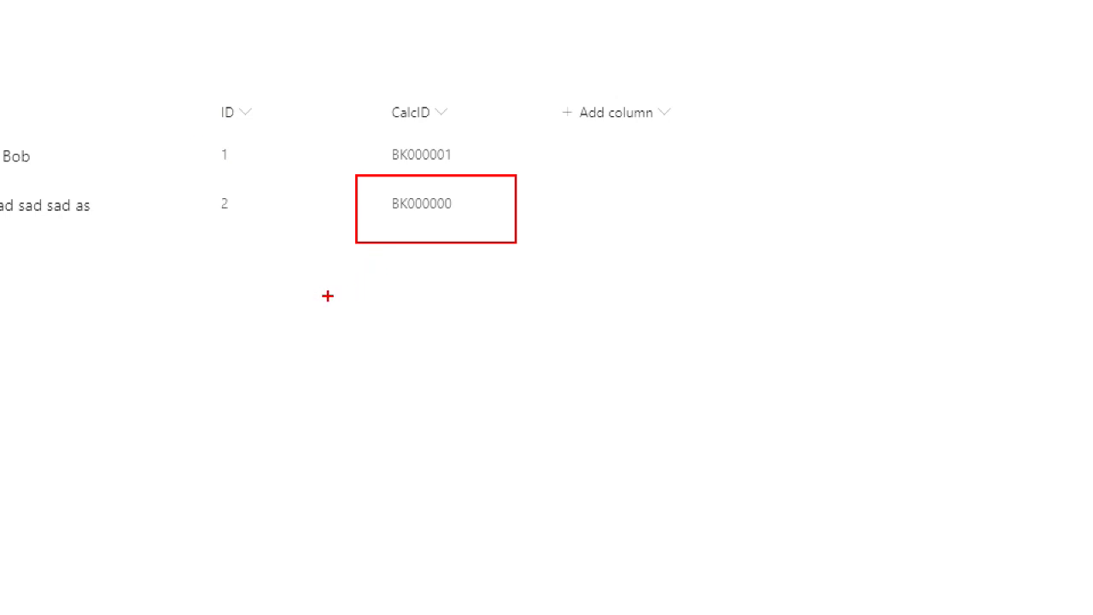
{"action": "key", "text": "Escape"}
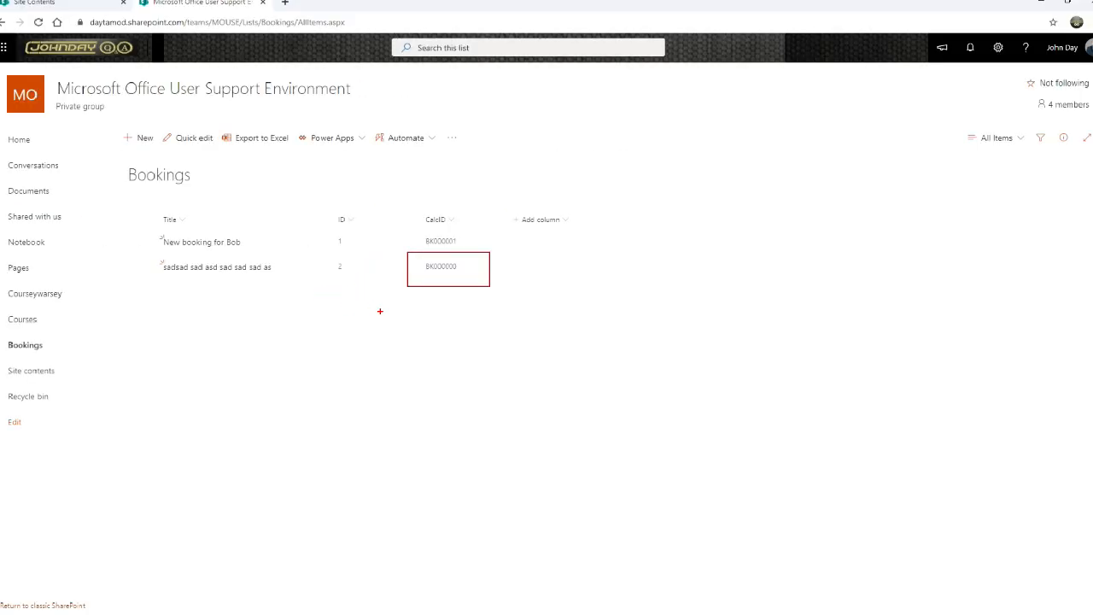
Step: Add a third test item to the Bookings list titled "zcdsad sad sad sa"
{"action": "left_click", "coordinate": [151, 143]}
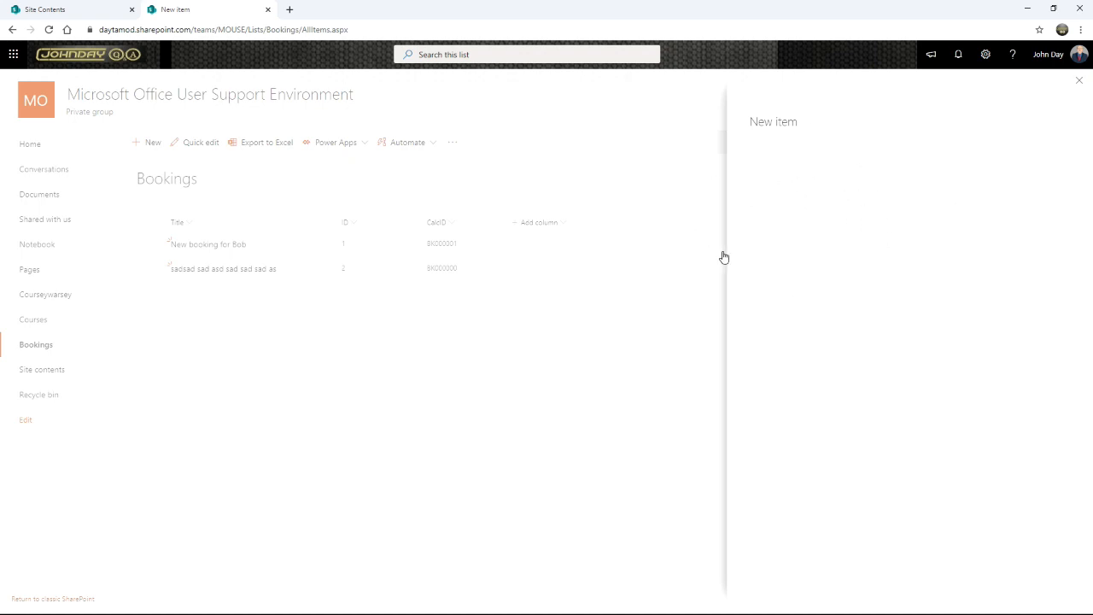
{"action": "left_click", "coordinate": [803, 164]}
{"action": "type", "text": "zcdsad sad sad sa"}
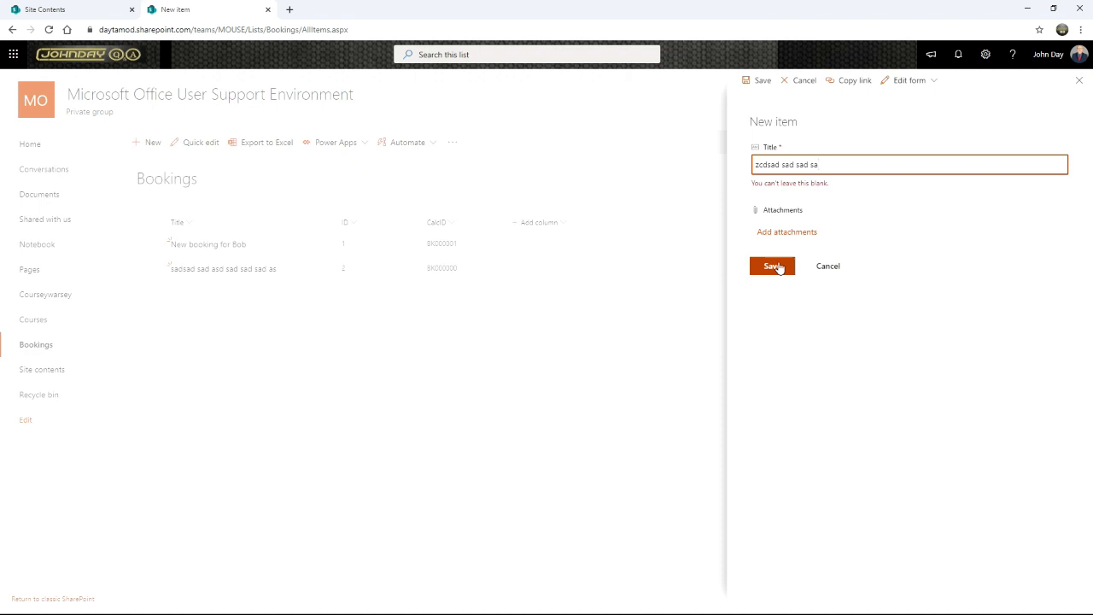
{"action": "left_click", "coordinate": [777, 268]}
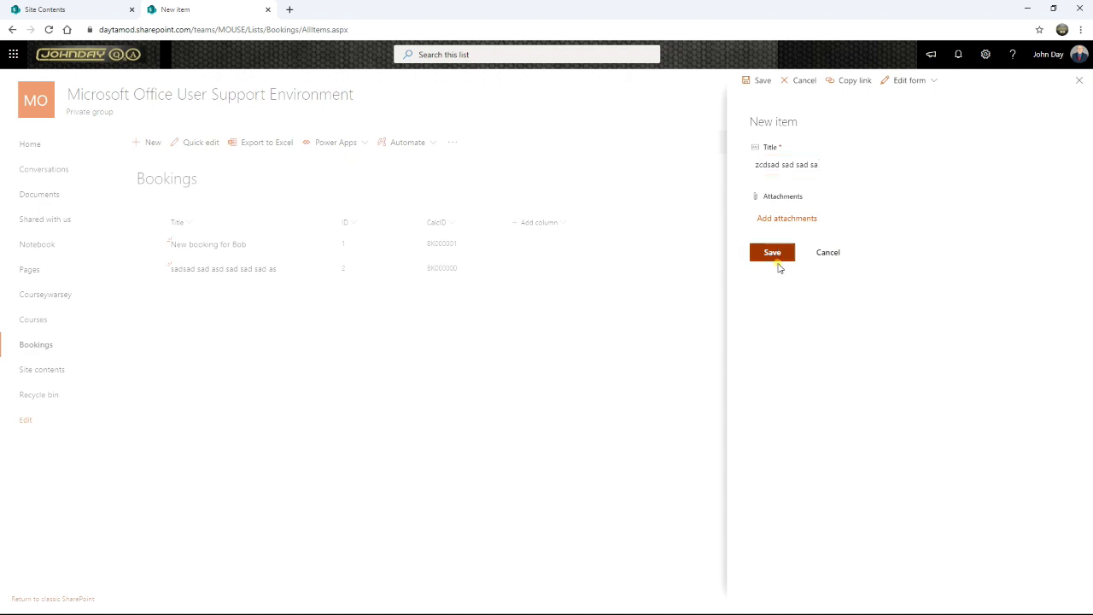
Step: Save the third test item, edit it to append "cxvc xvcx vxc" to its title, save the change and close the item
{"action": "left_click", "coordinate": [776, 253]}
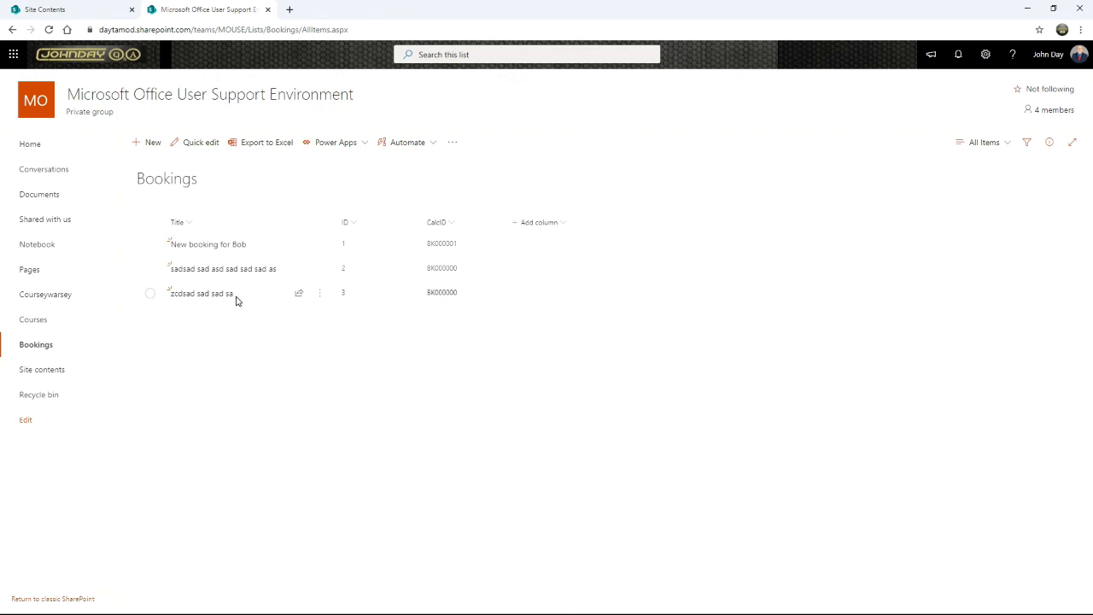
{"action": "left_click", "coordinate": [205, 302]}
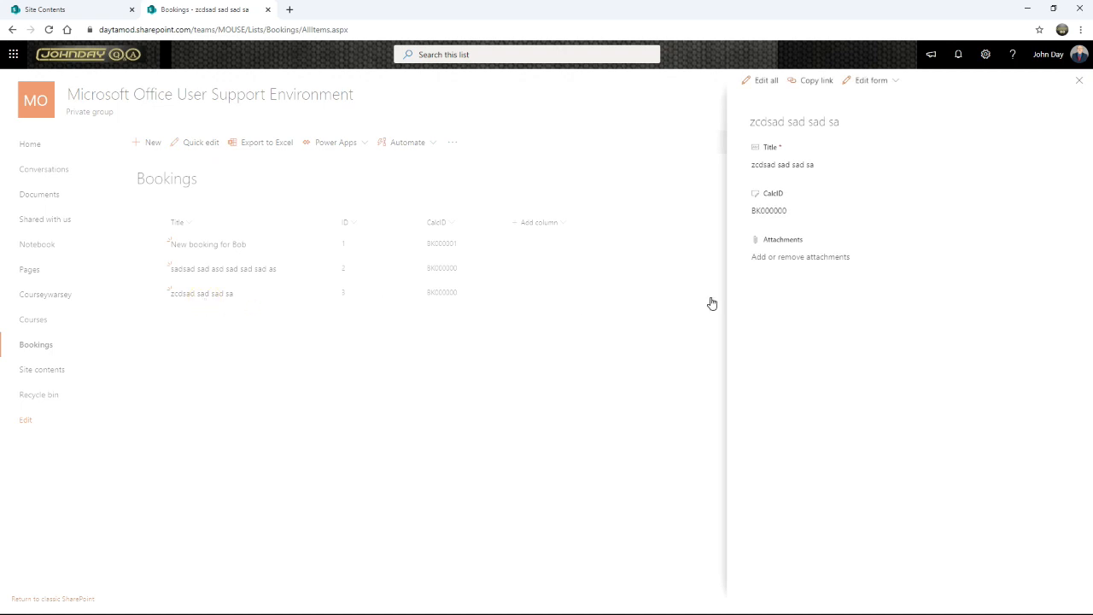
{"action": "left_click", "coordinate": [762, 81]}
{"action": "left_click", "coordinate": [830, 166]}
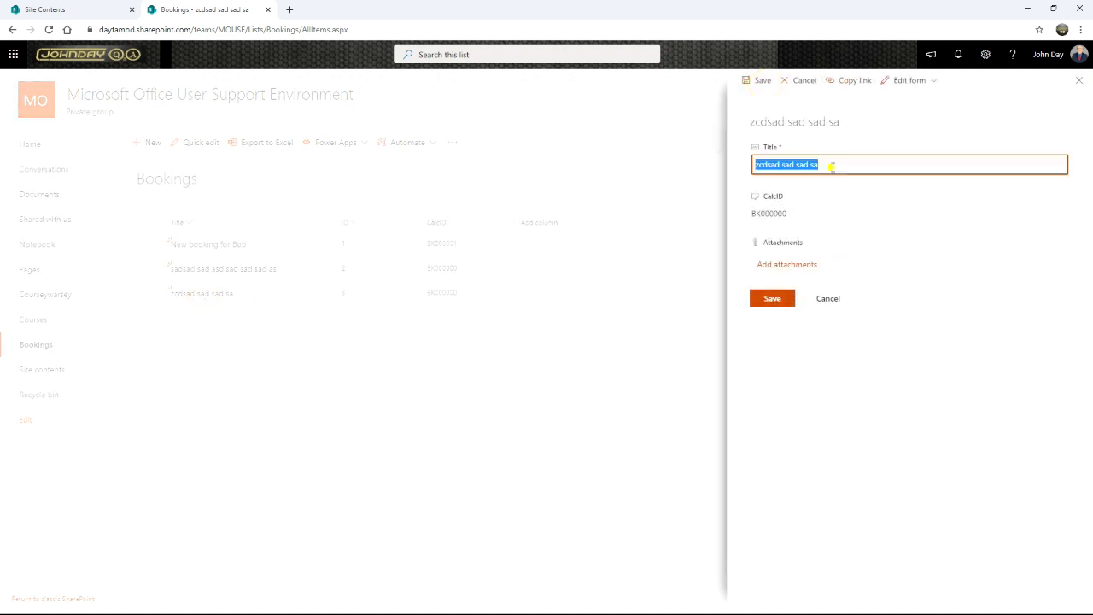
{"action": "left_click", "coordinate": [839, 167]}
{"action": "type", "text": "cxvc xvcx vxc"}
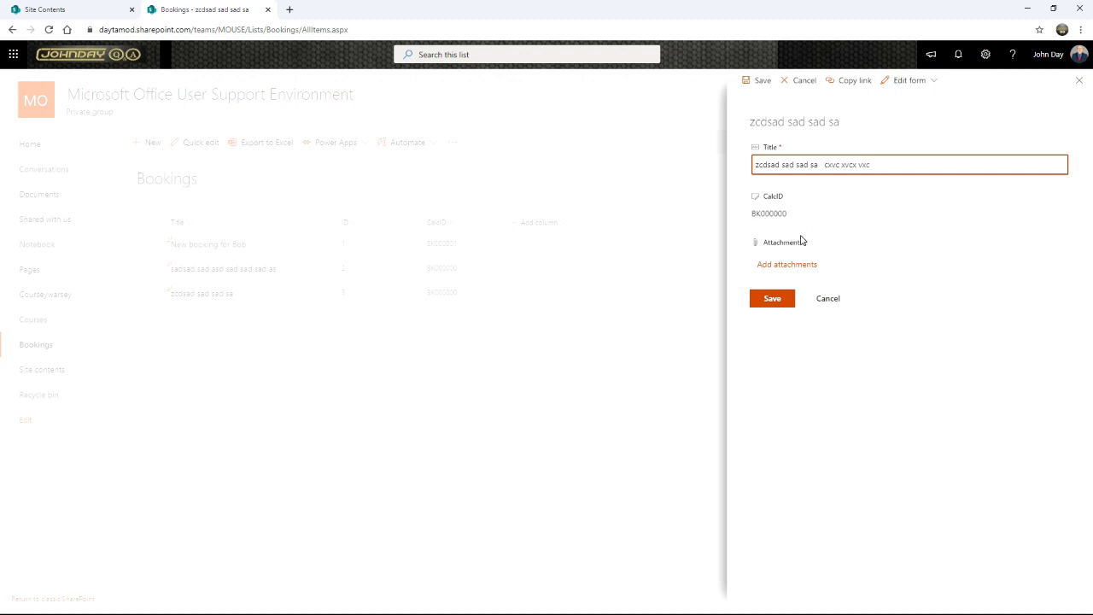
{"action": "left_click", "coordinate": [776, 301]}
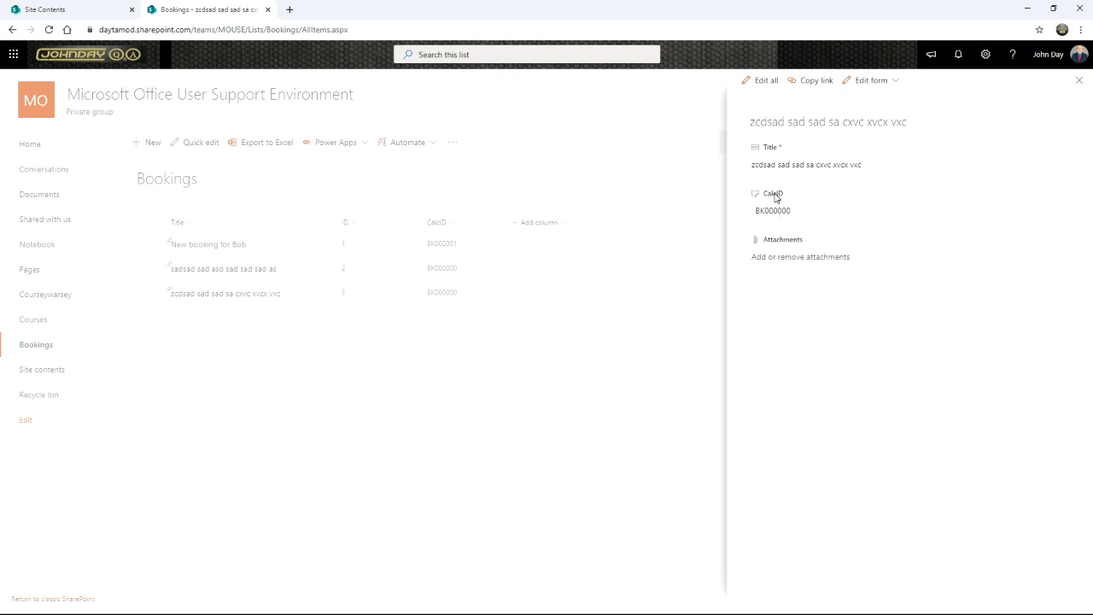
{"action": "left_click", "coordinate": [1078, 82]}
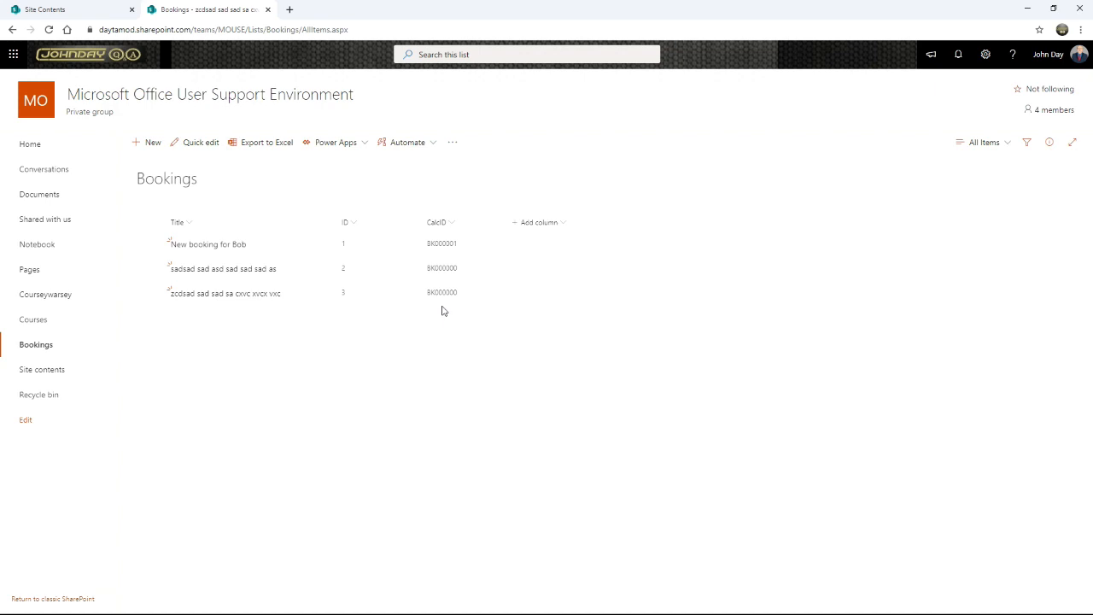
Step: Add a single line of text column named PAID to the Bookings list
{"action": "left_click", "coordinate": [562, 223]}
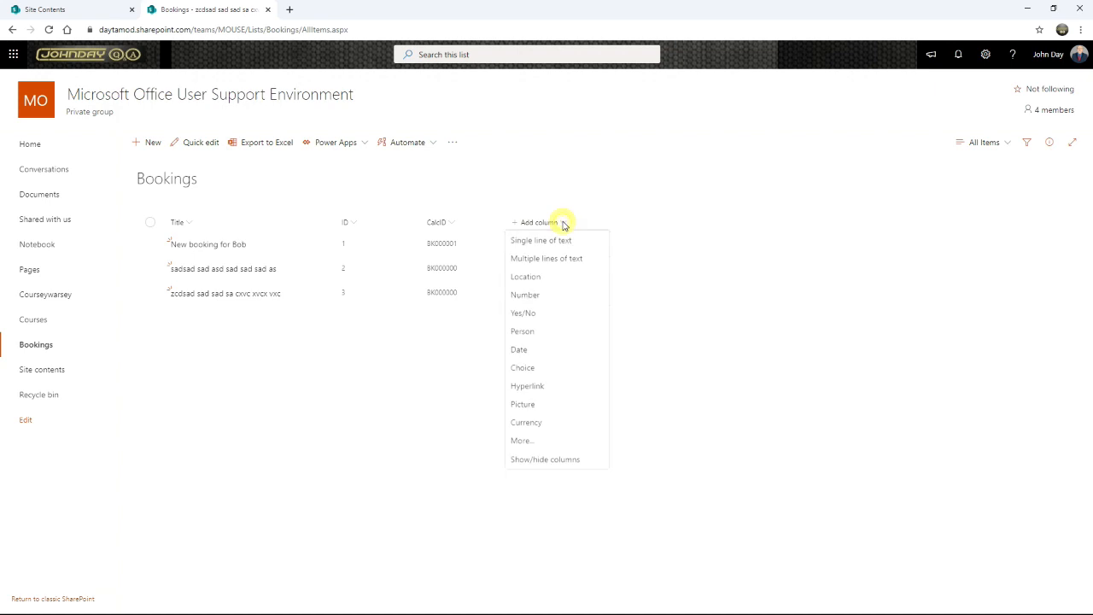
{"action": "left_click", "coordinate": [546, 245]}
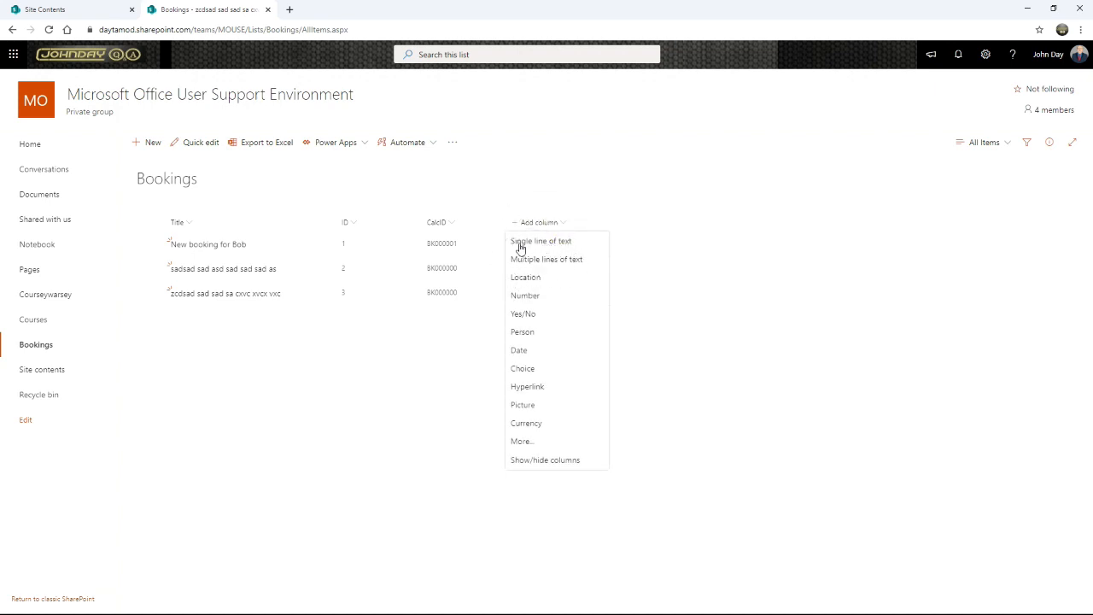
{"action": "left_click", "coordinate": [549, 247]}
{"action": "left_click", "coordinate": [929, 111]}
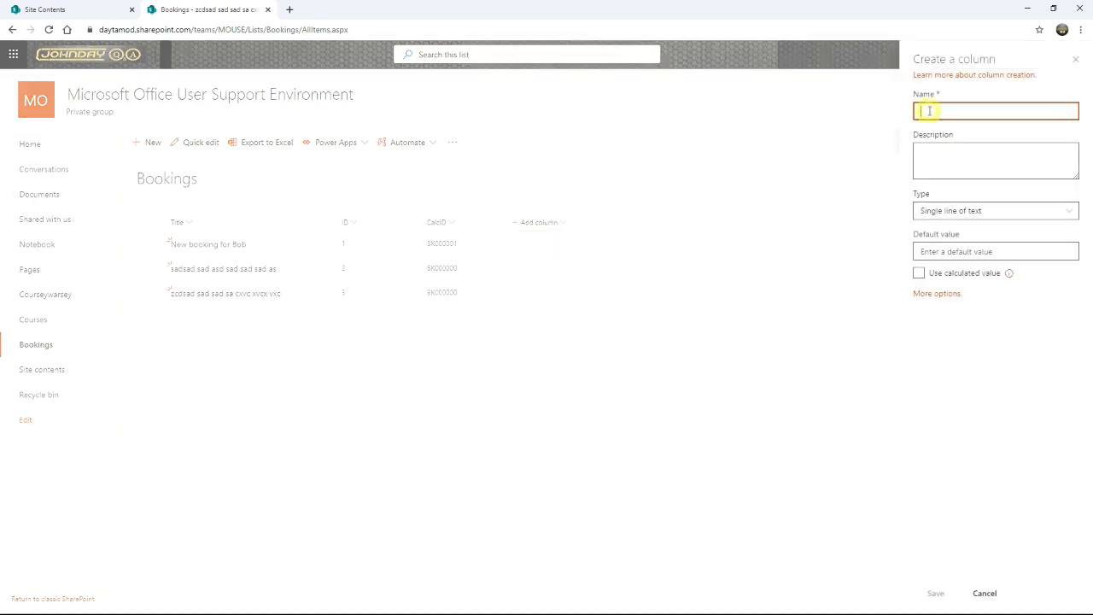
{"action": "type", "text": "PAID"}
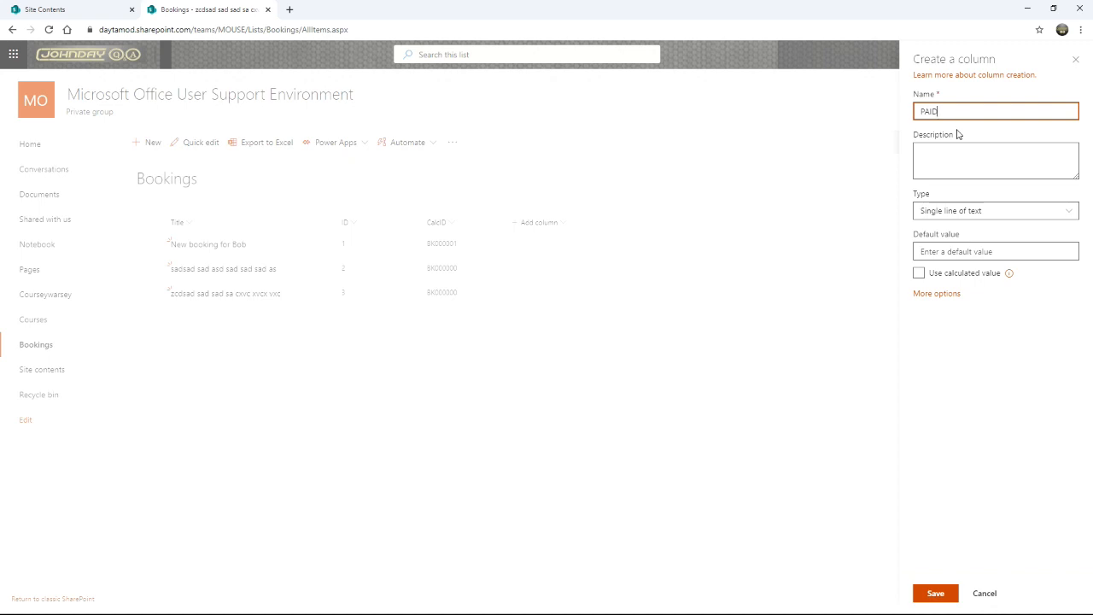
{"action": "left_click", "coordinate": [950, 214]}
{"action": "left_click", "coordinate": [936, 592]}
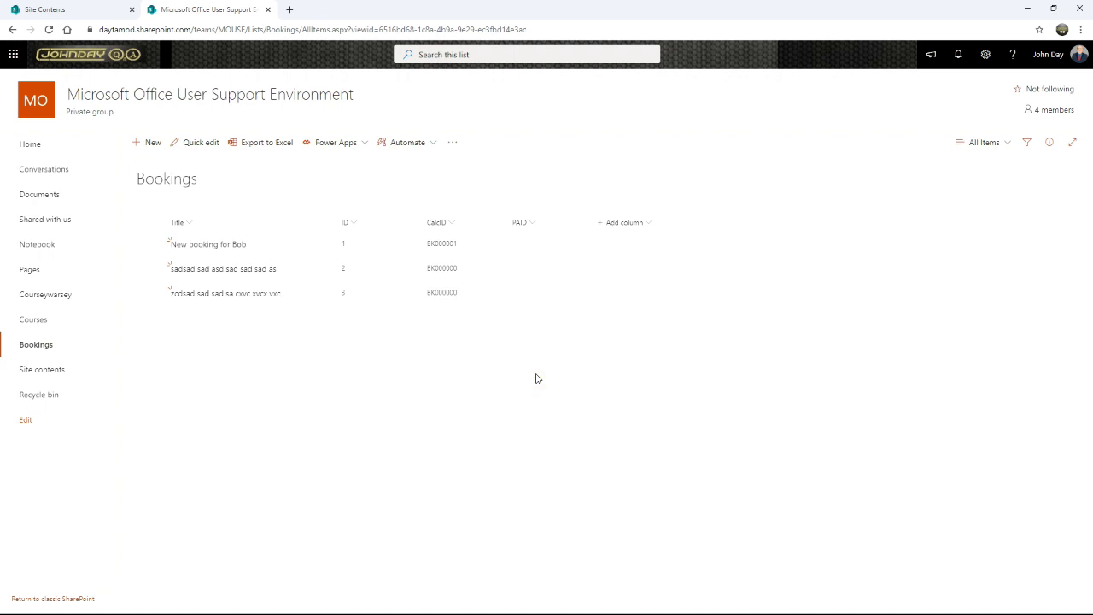
{"action": "left_click", "coordinate": [153, 144]}
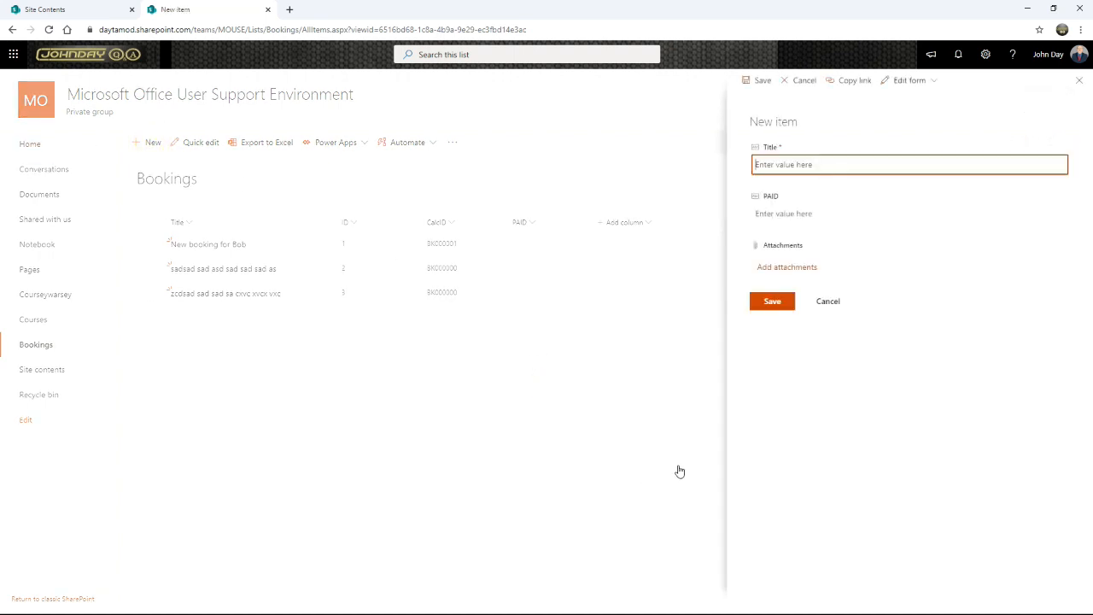
{"action": "left_click", "coordinate": [771, 304]}
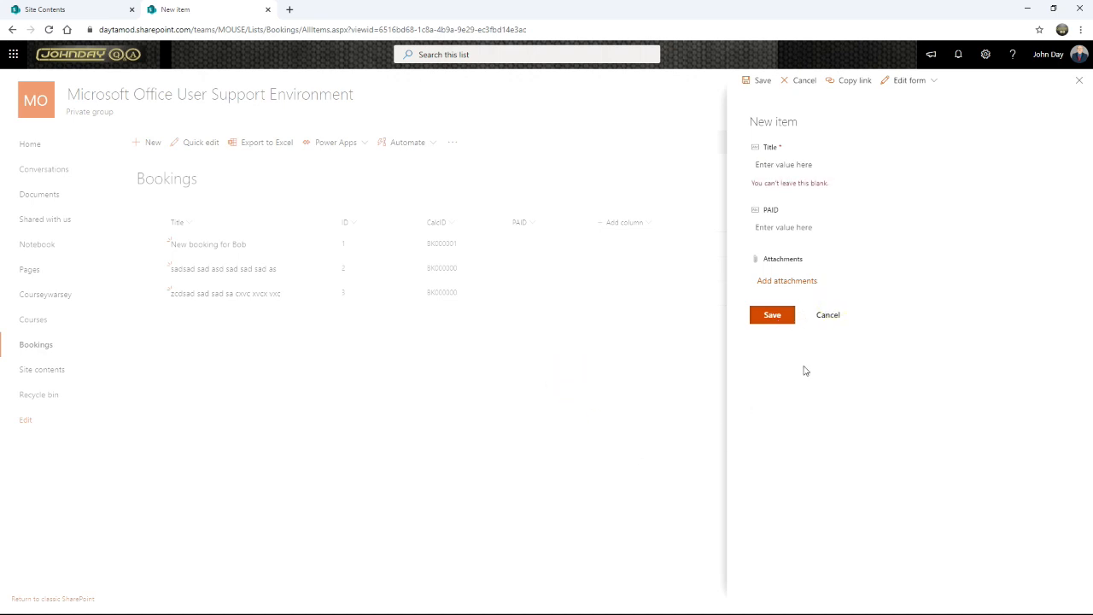
{"action": "left_click", "coordinate": [826, 315]}
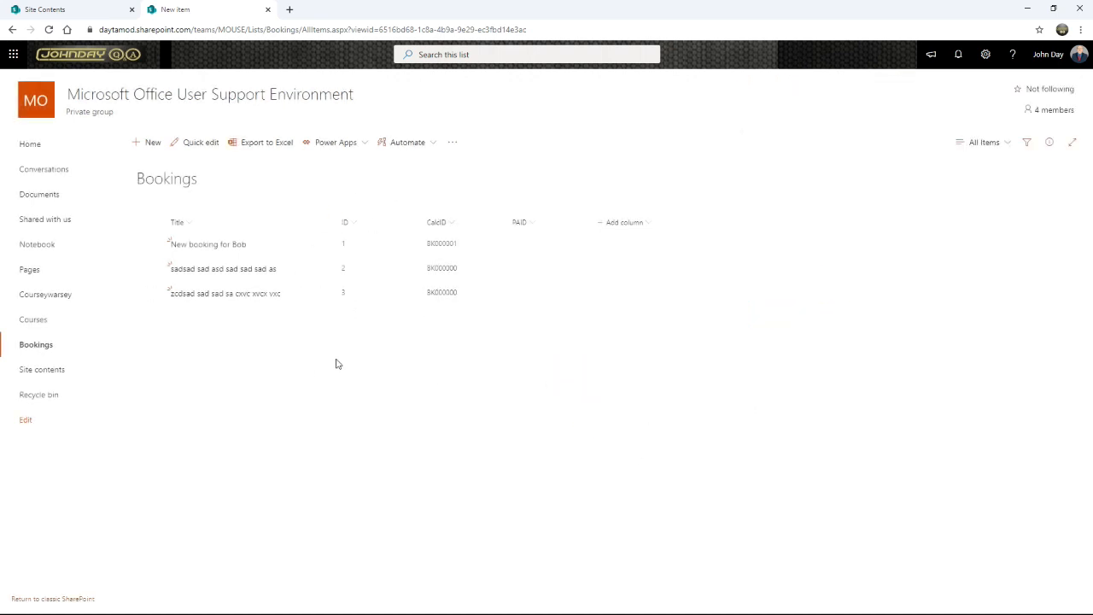
Step: Close the Site Contents browser tab and open Power Automate in a new tab
{"action": "left_click", "coordinate": [127, 10]}
{"action": "left_click", "coordinate": [132, 10]}
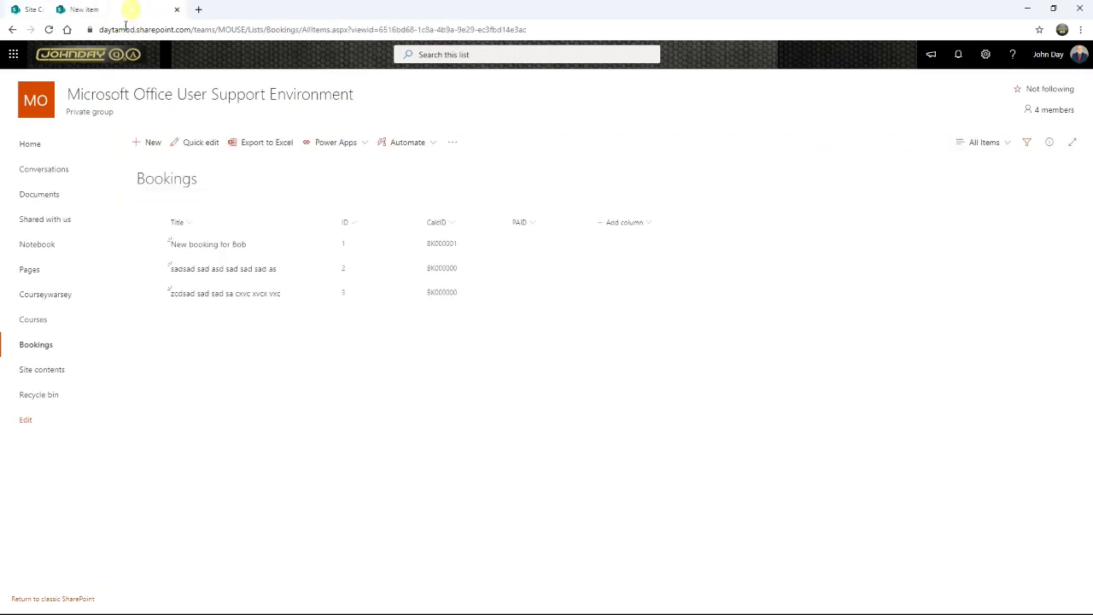
{"action": "left_click", "coordinate": [14, 55]}
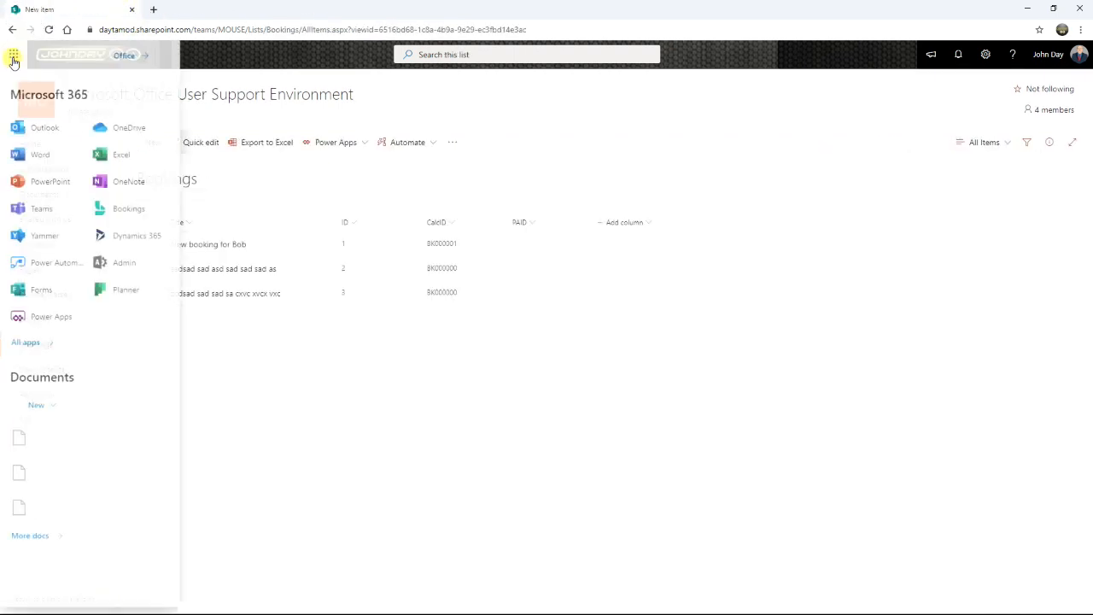
{"action": "right_click", "coordinate": [49, 270]}
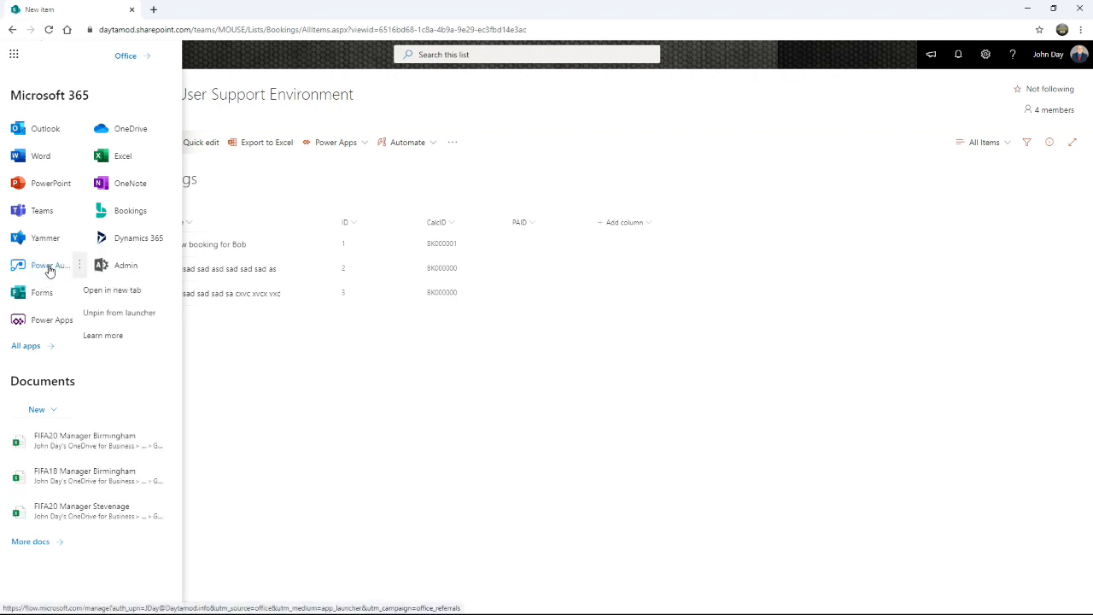
{"action": "left_click", "coordinate": [120, 293]}
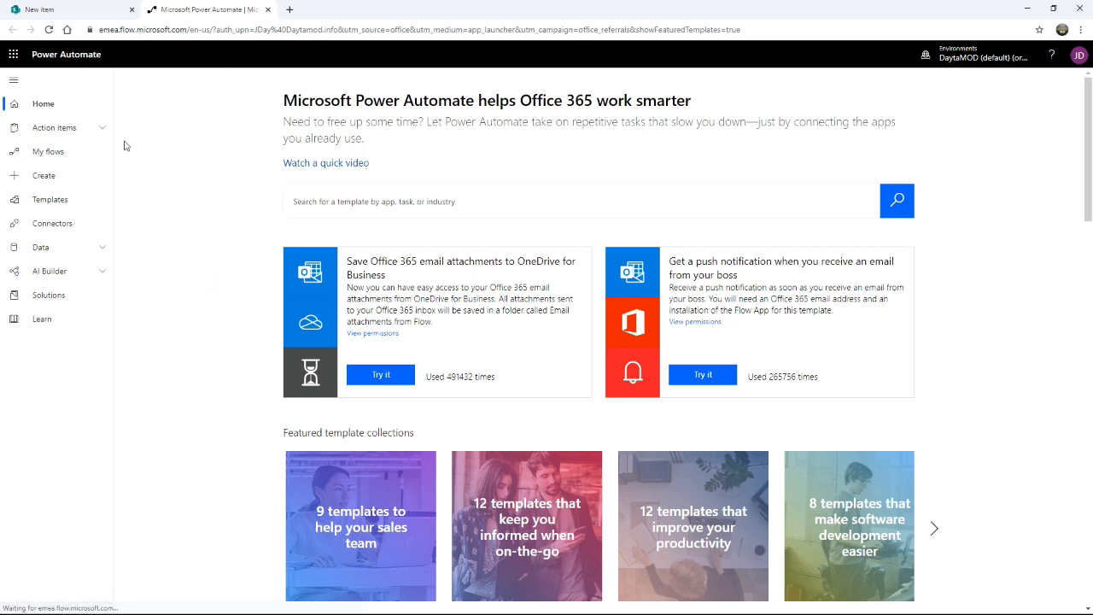
Step: Start a new automated flow from blank and name it Generate PAID
{"action": "left_click", "coordinate": [49, 183]}
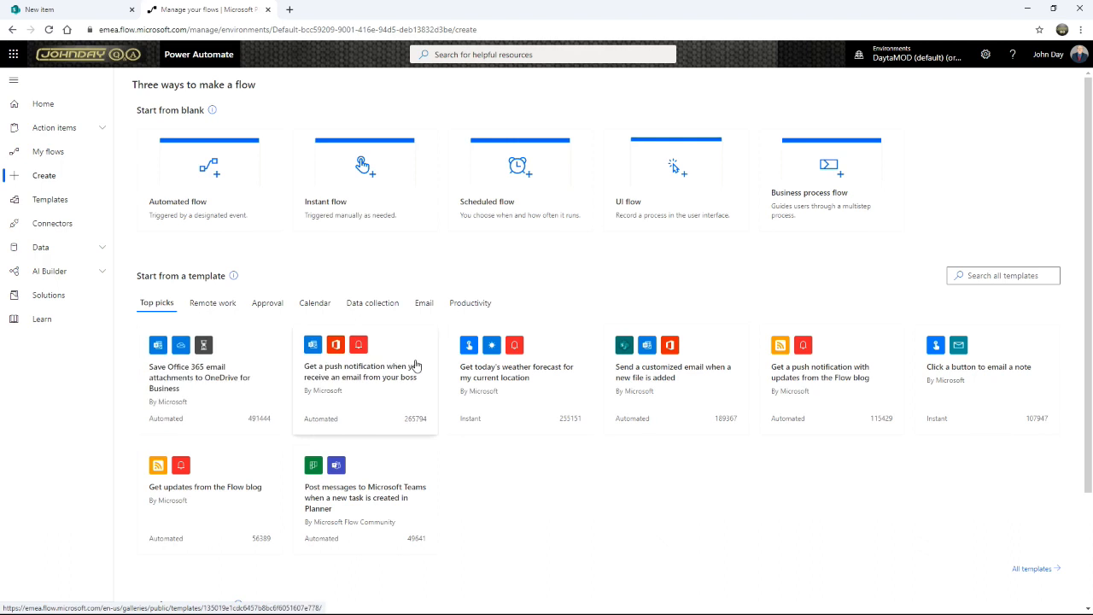
{"action": "left_click", "coordinate": [225, 177]}
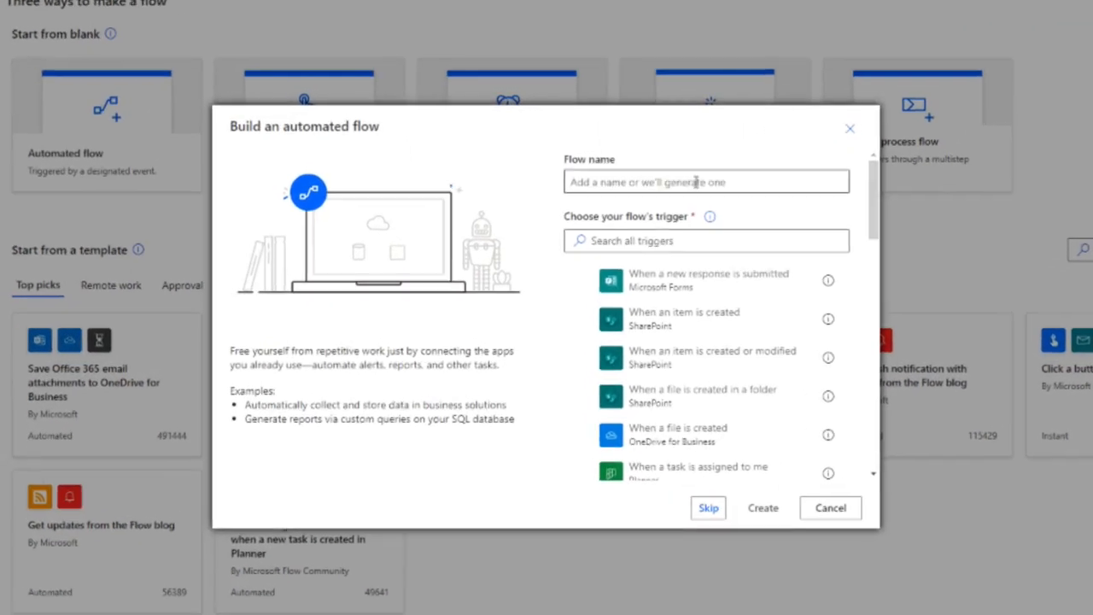
{"action": "left_click", "coordinate": [660, 222]}
{"action": "type", "text": "Generate"}
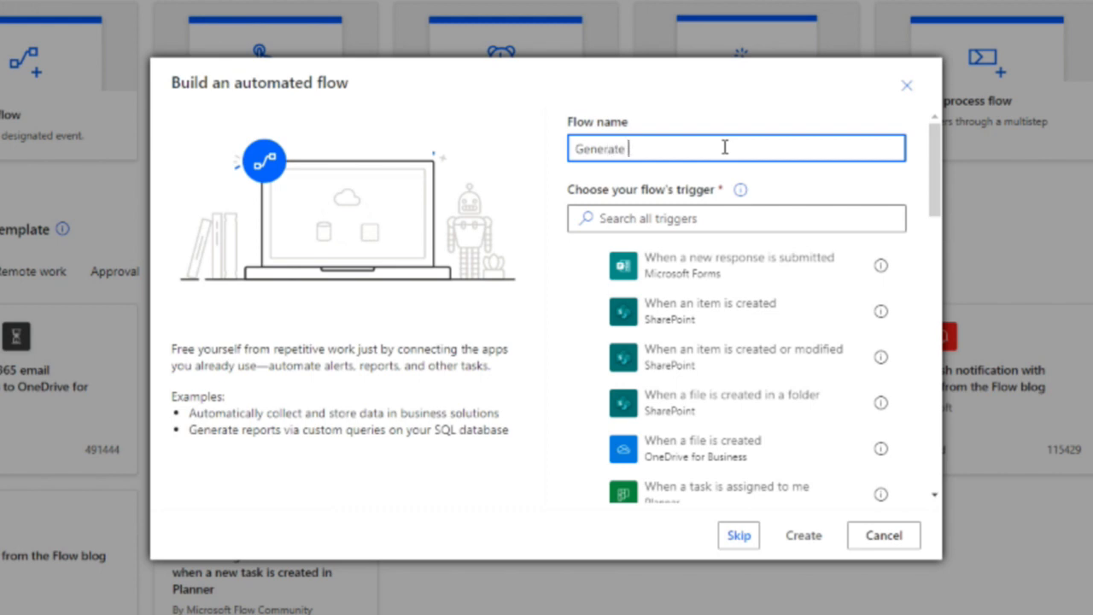
{"action": "type", "text": " PAID"}
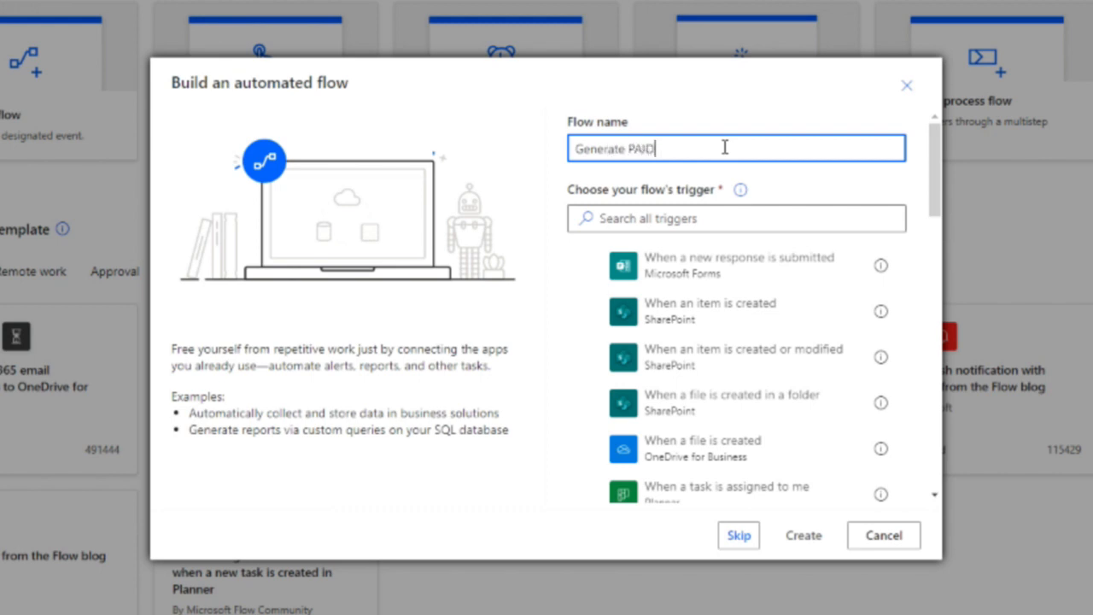
Step: Search the triggers for "SharePoint item", choose When an item is created, and create the flow
{"action": "left_click", "coordinate": [612, 220]}
{"action": "type", "text": "Sh"}
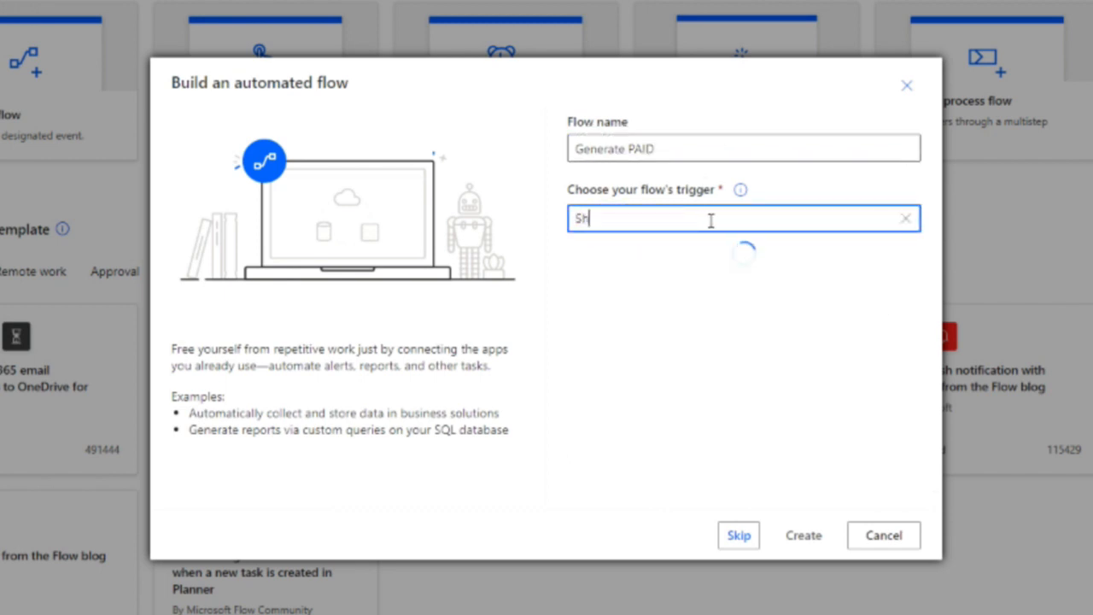
{"action": "type", "text": "arePoint"}
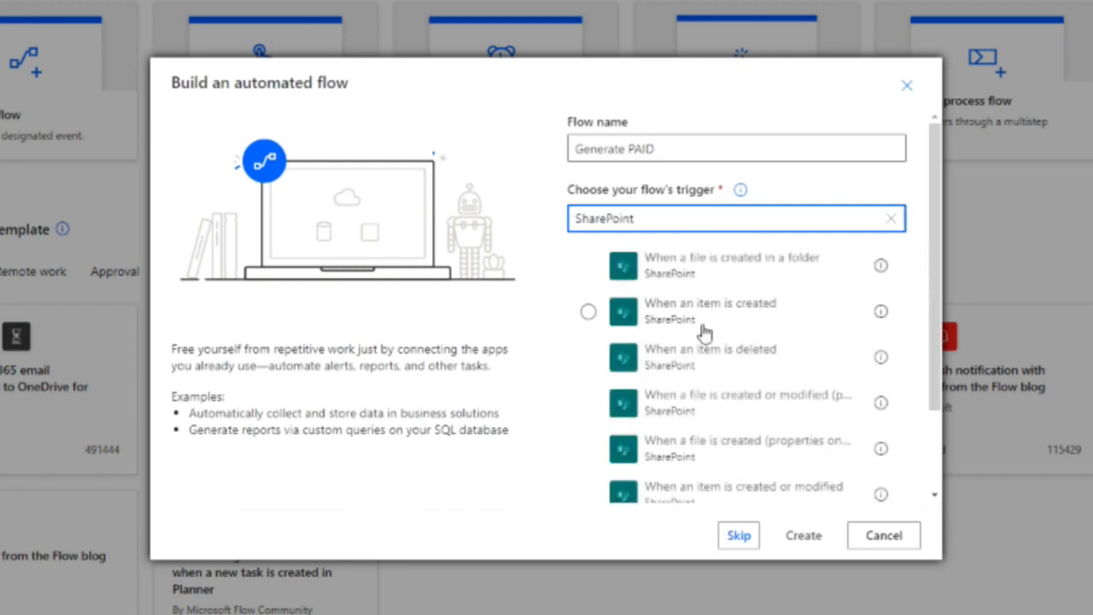
{"action": "mouse_move", "coordinate": [934, 265]}
{"action": "left_mouse_down"}
{"action": "mouse_move", "coordinate": [935, 341]}
{"action": "mouse_move", "coordinate": [938, 262]}
{"action": "left_mouse_up"}
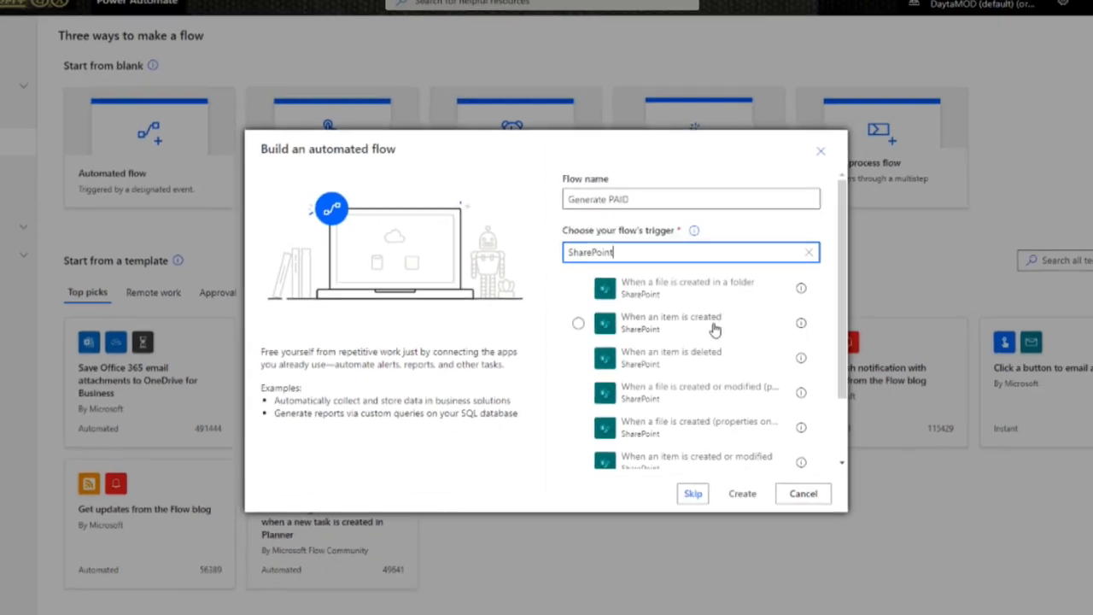
{"action": "type", "text": "item"}
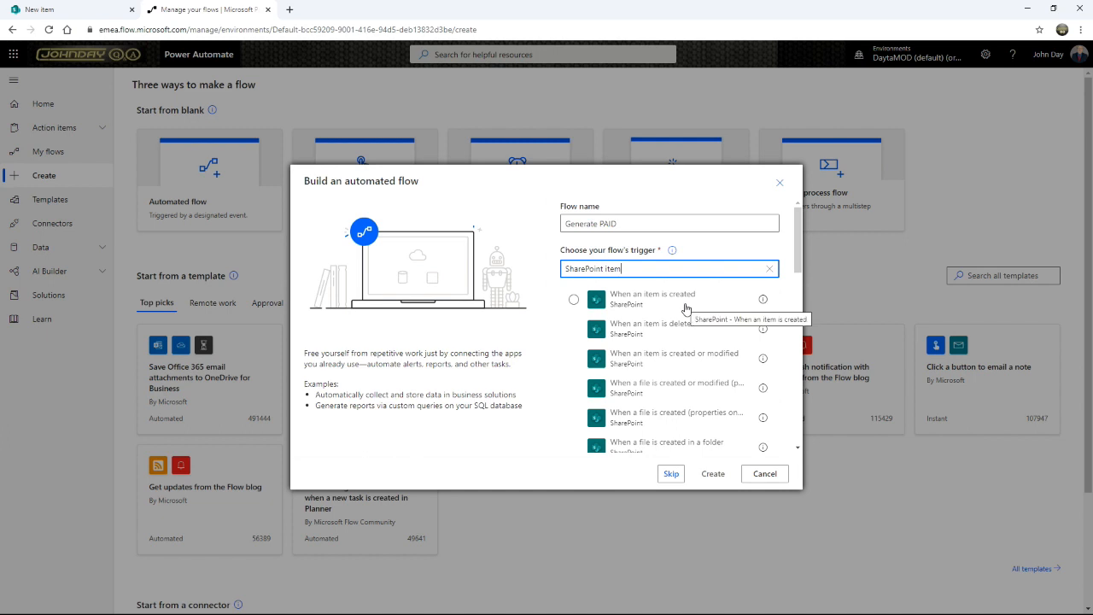
{"action": "left_click", "coordinate": [618, 303]}
{"action": "left_click", "coordinate": [717, 475]}
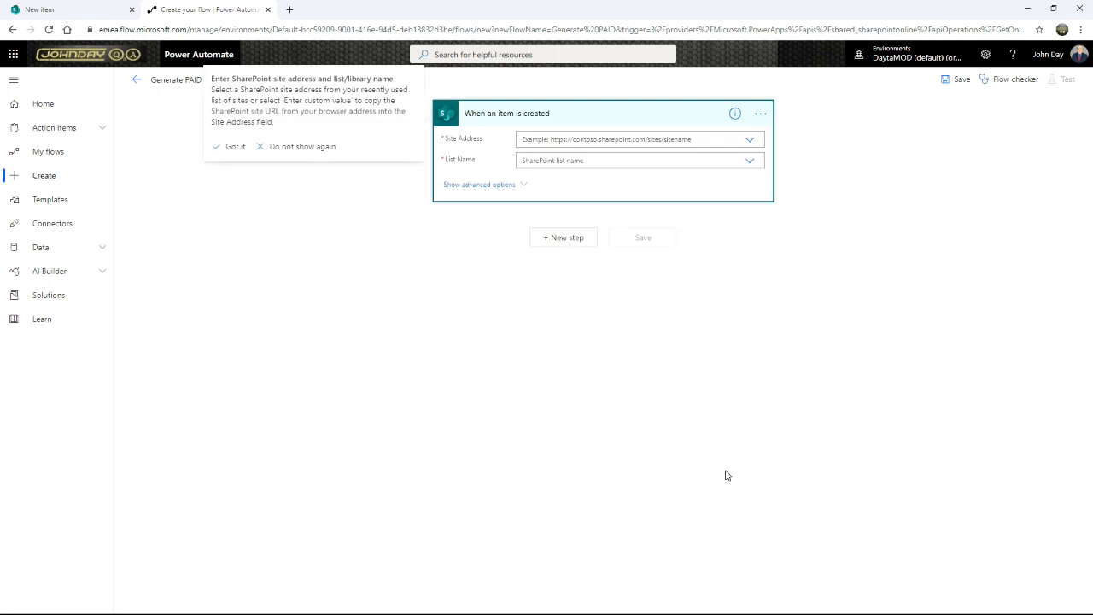
Step: Switch to the SharePoint Bookings page and copy the link address of the Microsoft Office User Support Environment site
{"action": "left_click", "coordinate": [701, 141]}
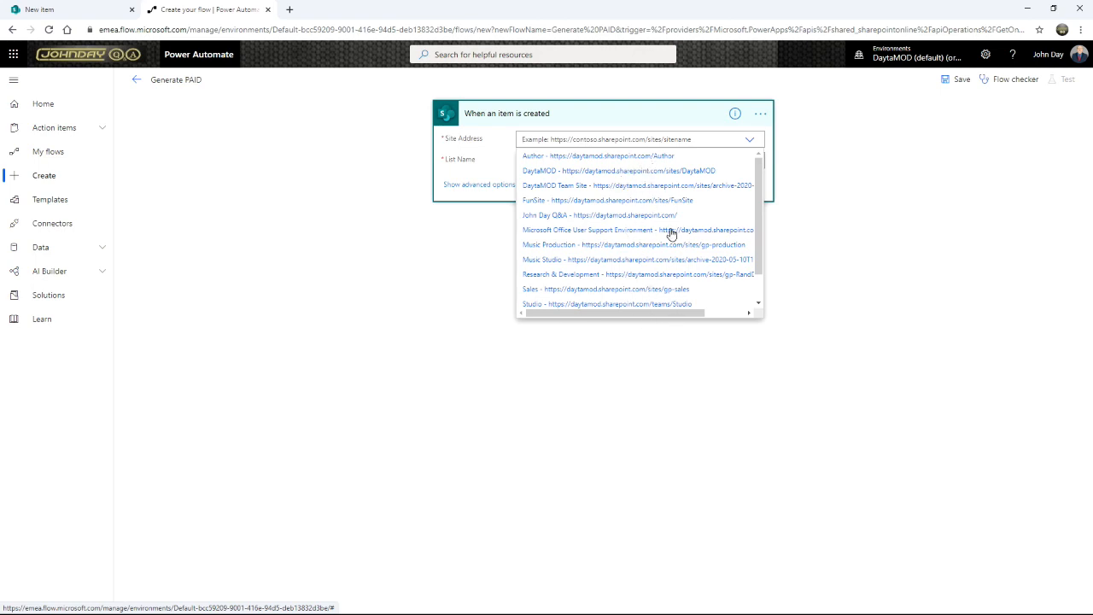
{"action": "left_click", "coordinate": [385, 196]}
{"action": "left_click", "coordinate": [81, 15]}
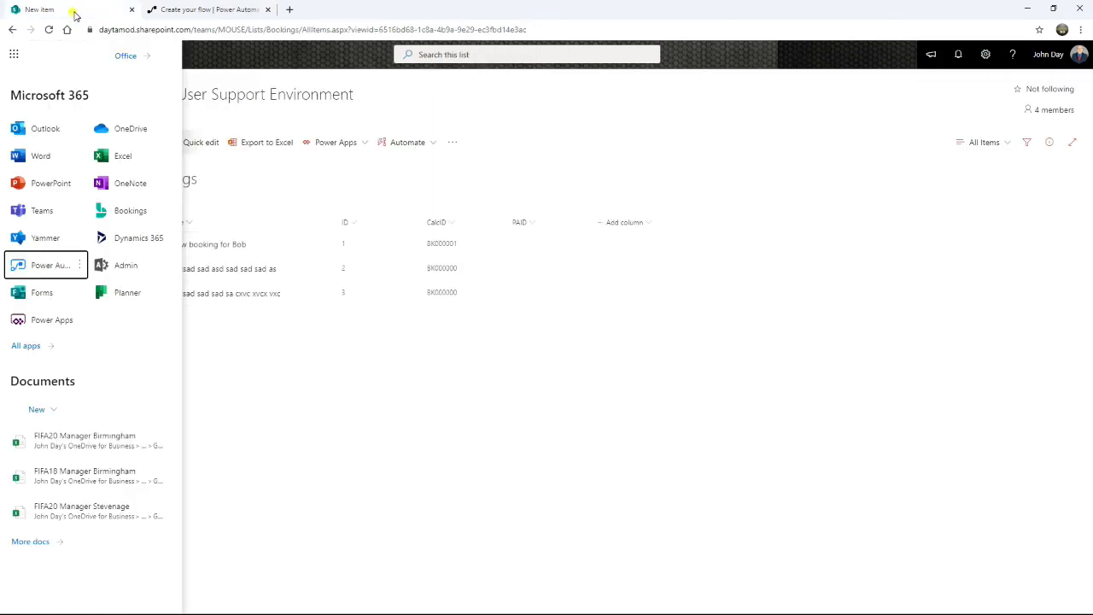
{"action": "left_click", "coordinate": [376, 411]}
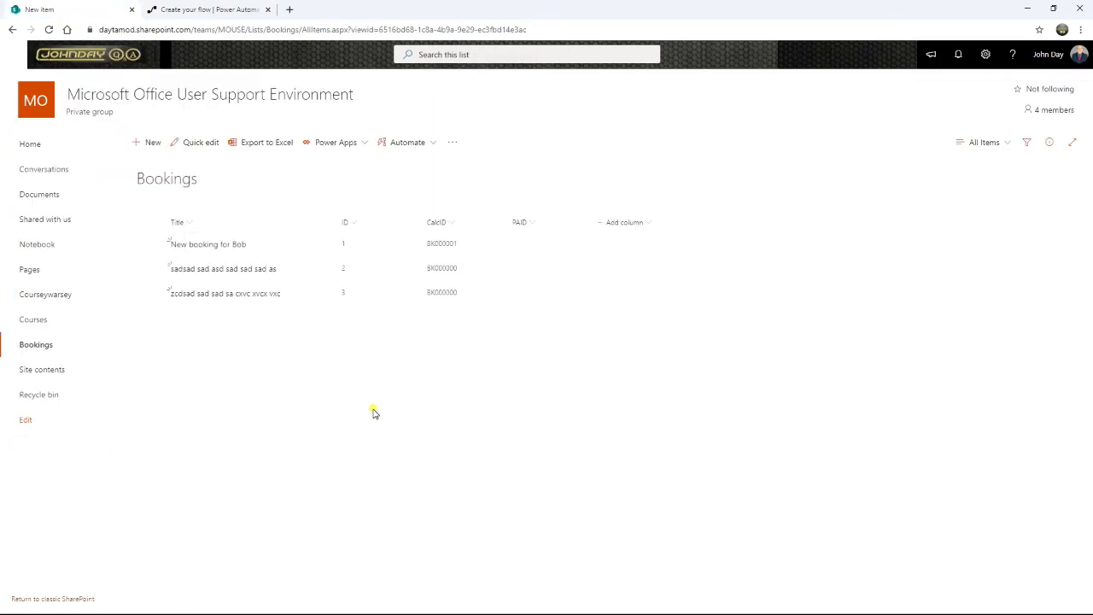
{"action": "right_click", "coordinate": [36, 103]}
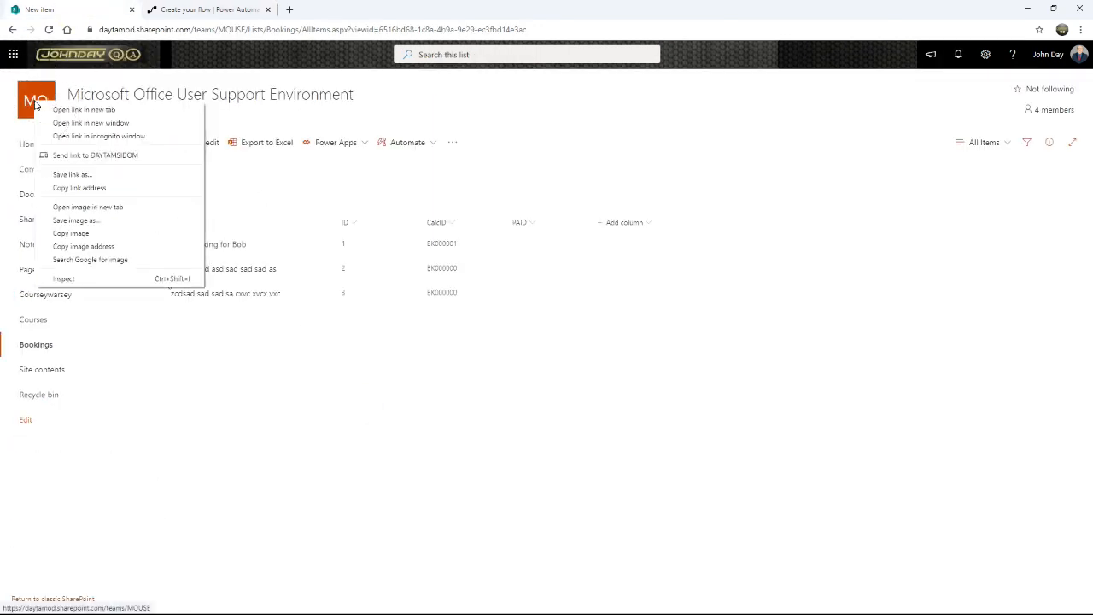
{"action": "left_click", "coordinate": [84, 188]}
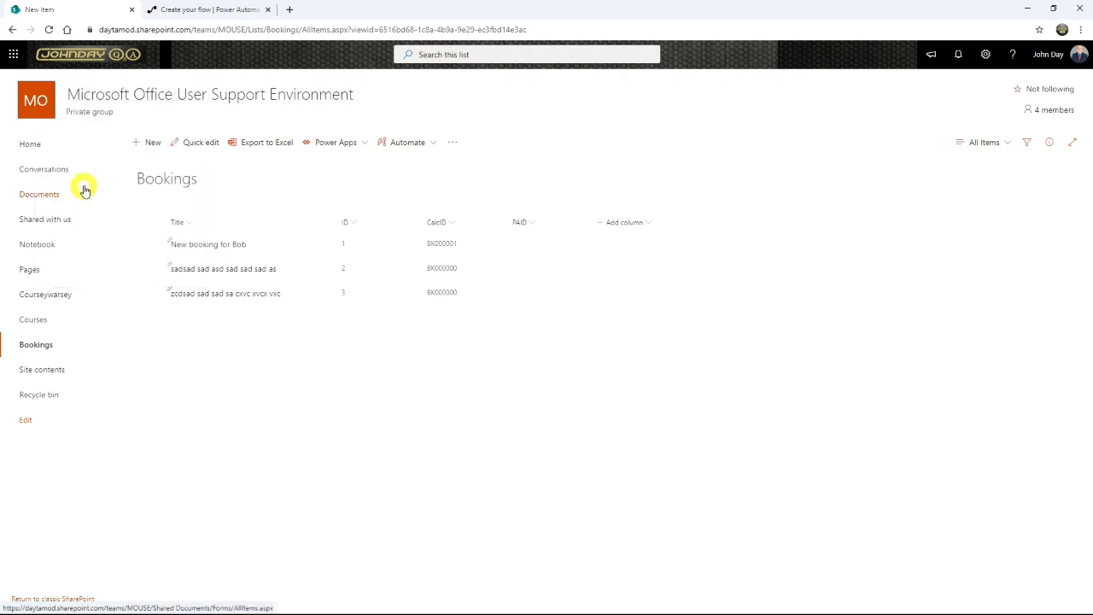
{"action": "left_click", "coordinate": [201, 8]}
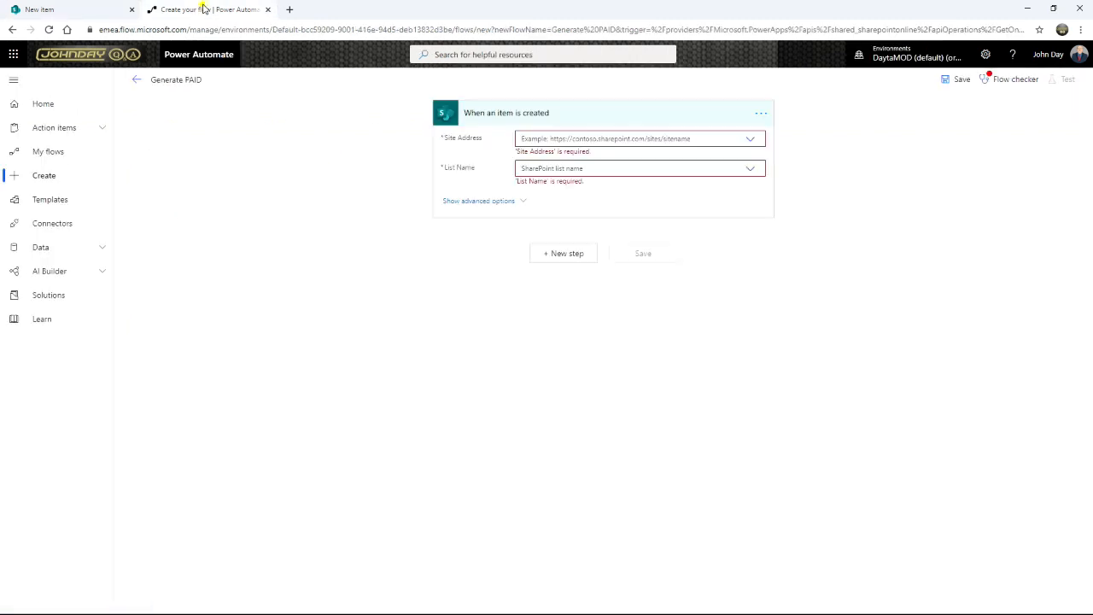
{"action": "left_click", "coordinate": [576, 140]}
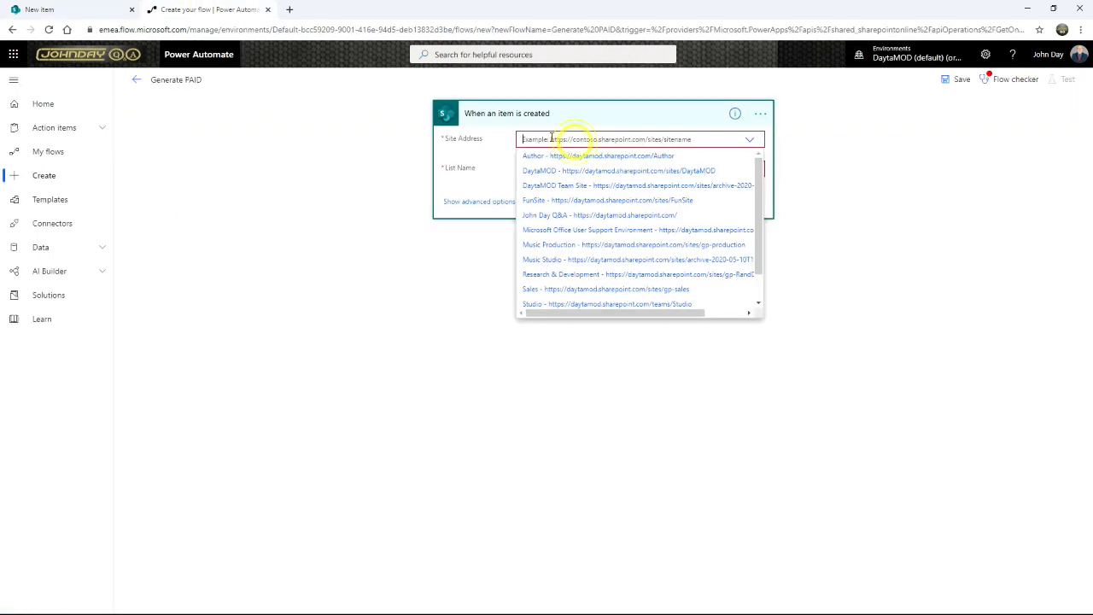
{"action": "key", "text": "ctrl"}
{"action": "key", "text": "ctrl"}
{"action": "key", "text": "ctrl"}
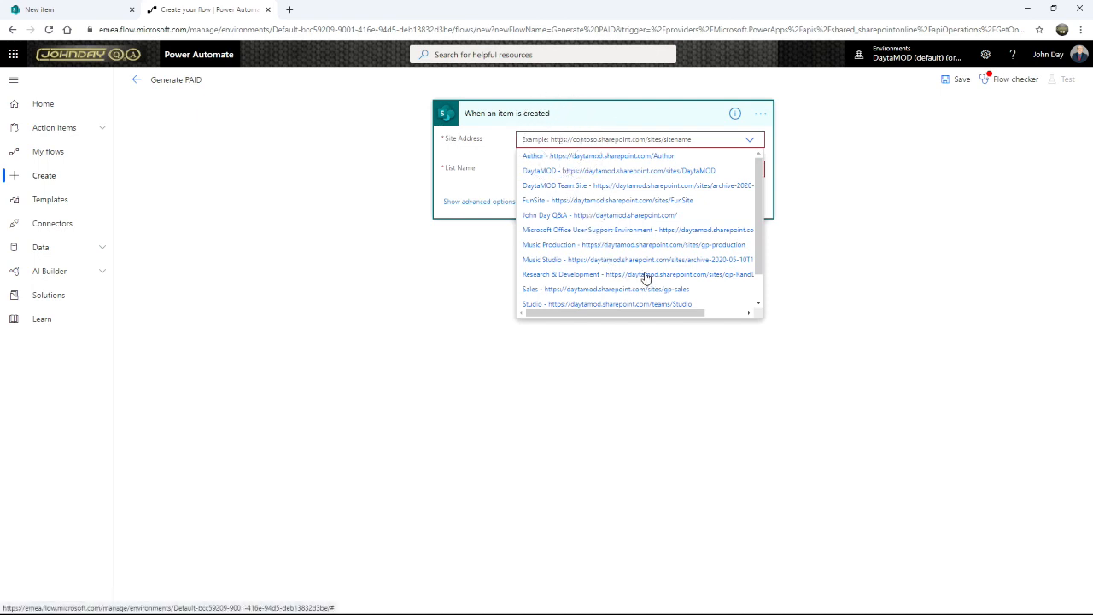
{"action": "scroll", "coordinate": [636, 282], "scroll_direction": "down", "scroll_amount": 2}
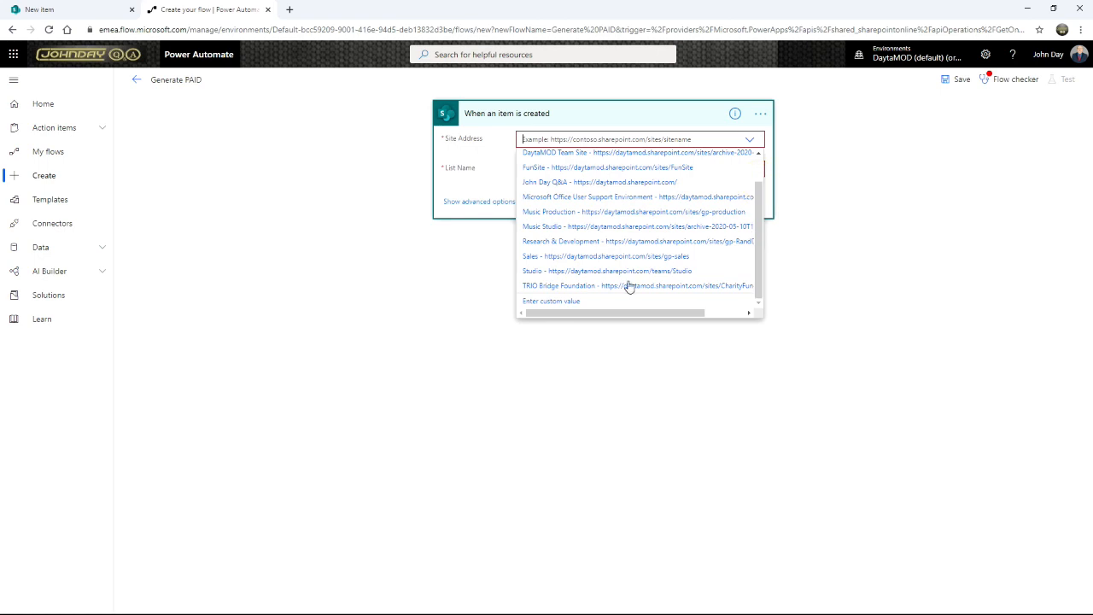
{"action": "left_click", "coordinate": [558, 304]}
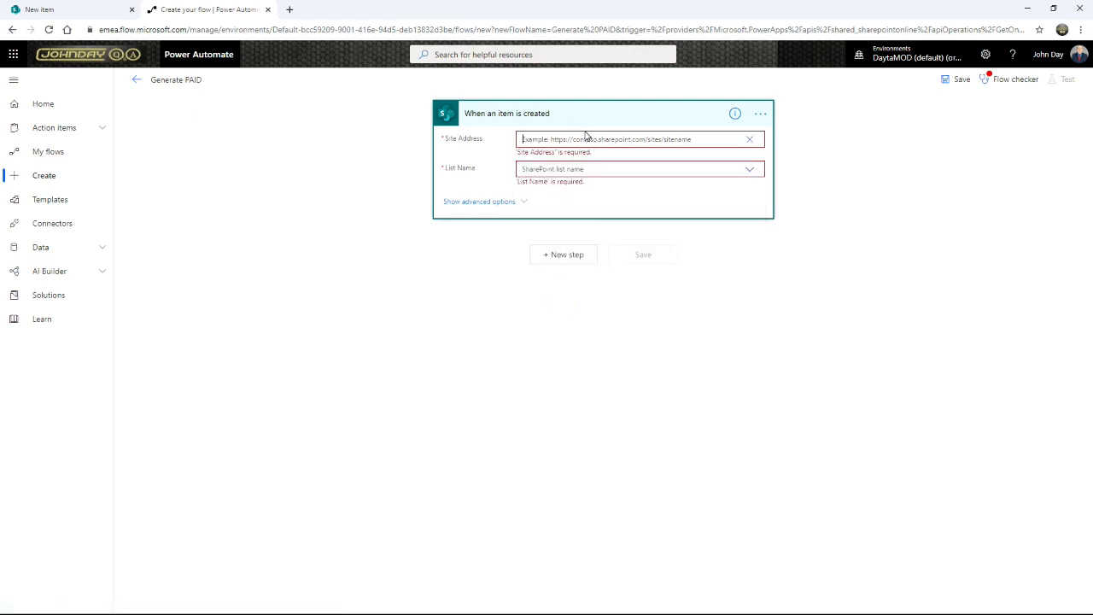
{"action": "key", "text": "ctrl+v"}
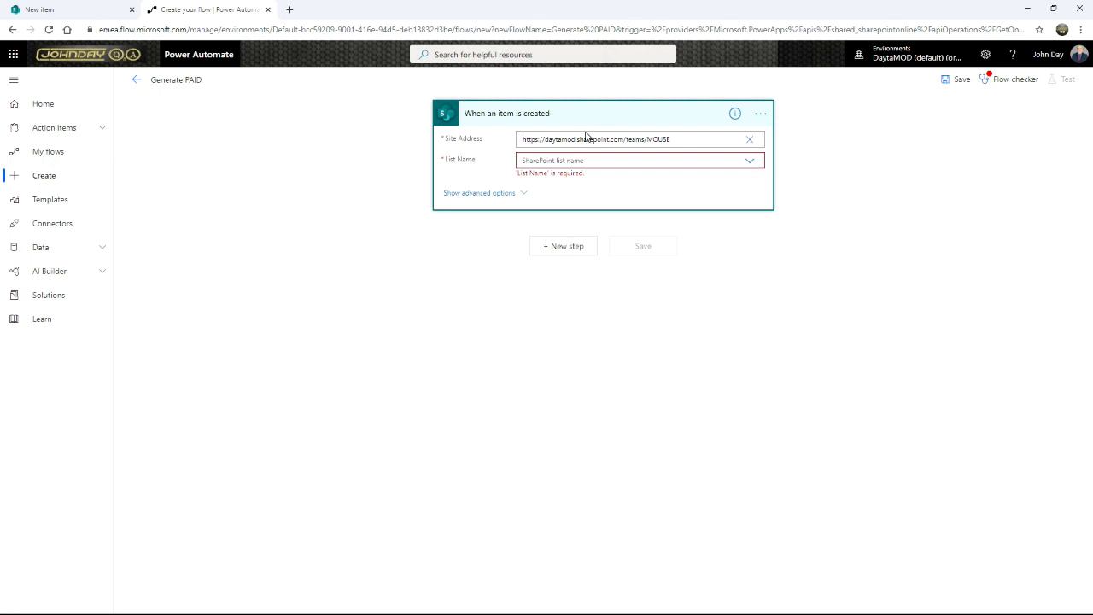
{"action": "left_click", "coordinate": [595, 161]}
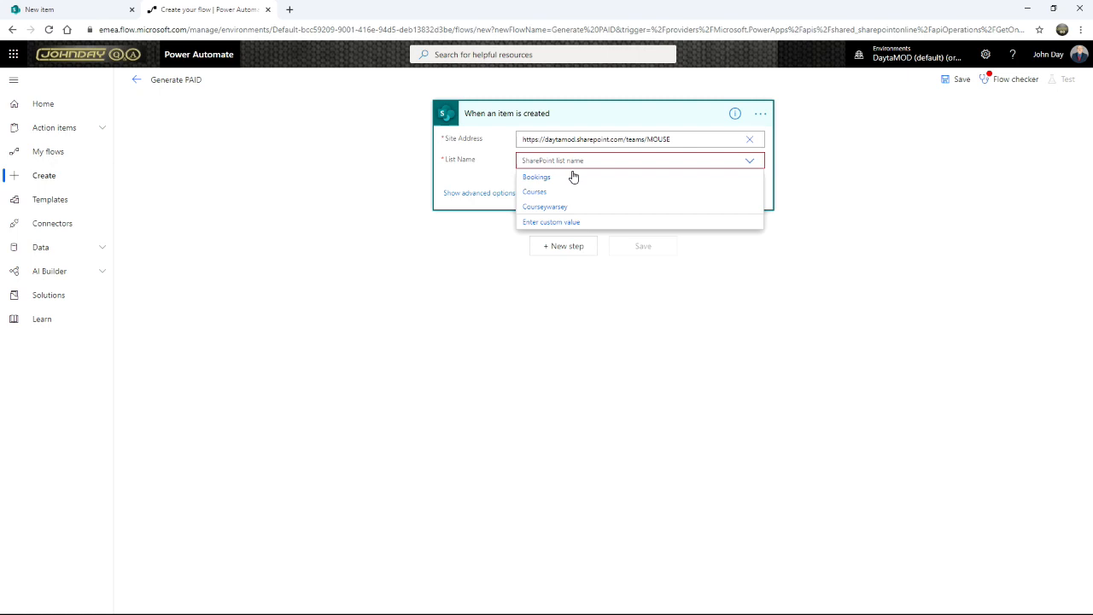
{"action": "left_click", "coordinate": [544, 178]}
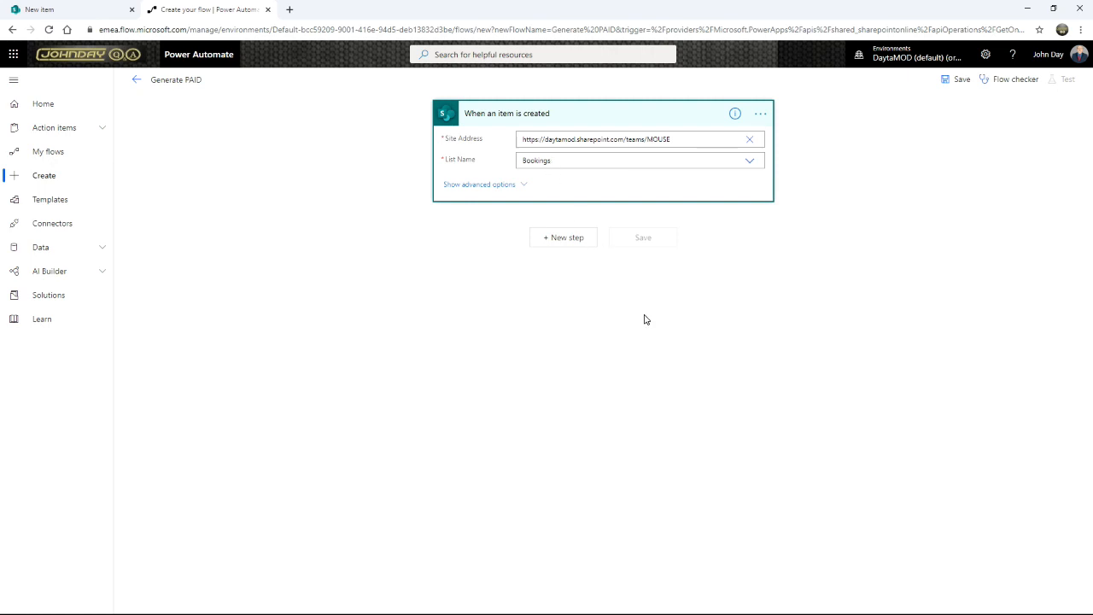
Step: Add a new step after the trigger, search the actions for "SharePoint item", and choose the SharePoint Update item action
{"action": "left_click", "coordinate": [565, 238]}
{"action": "type", "text": "Shar"}
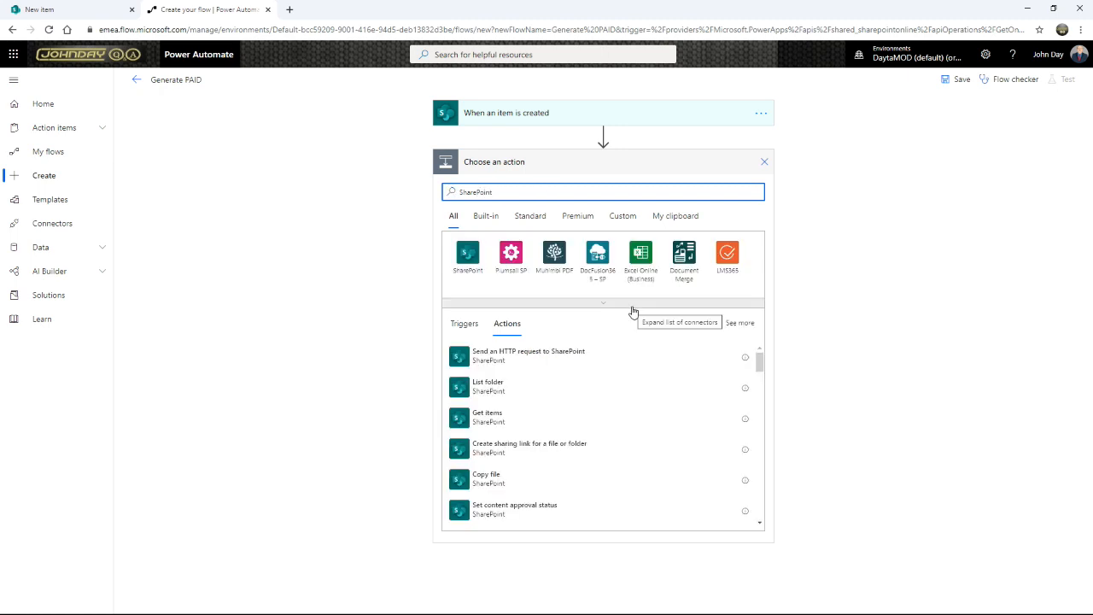
{"action": "type", "text": "ePoint item"}
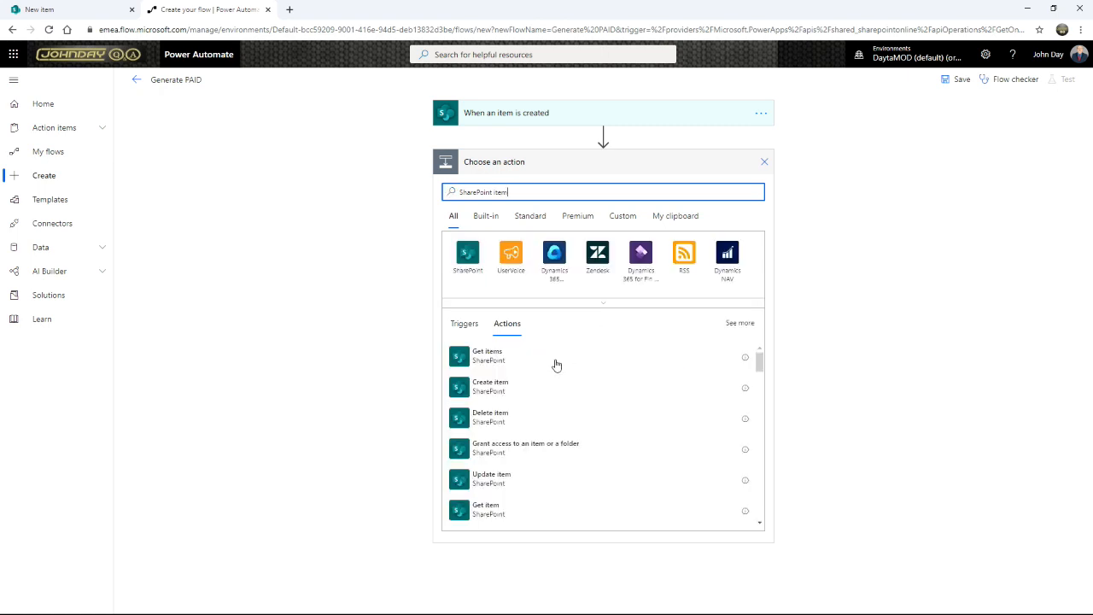
{"action": "scroll", "coordinate": [469, 435], "scroll_direction": "down", "scroll_amount": 3}
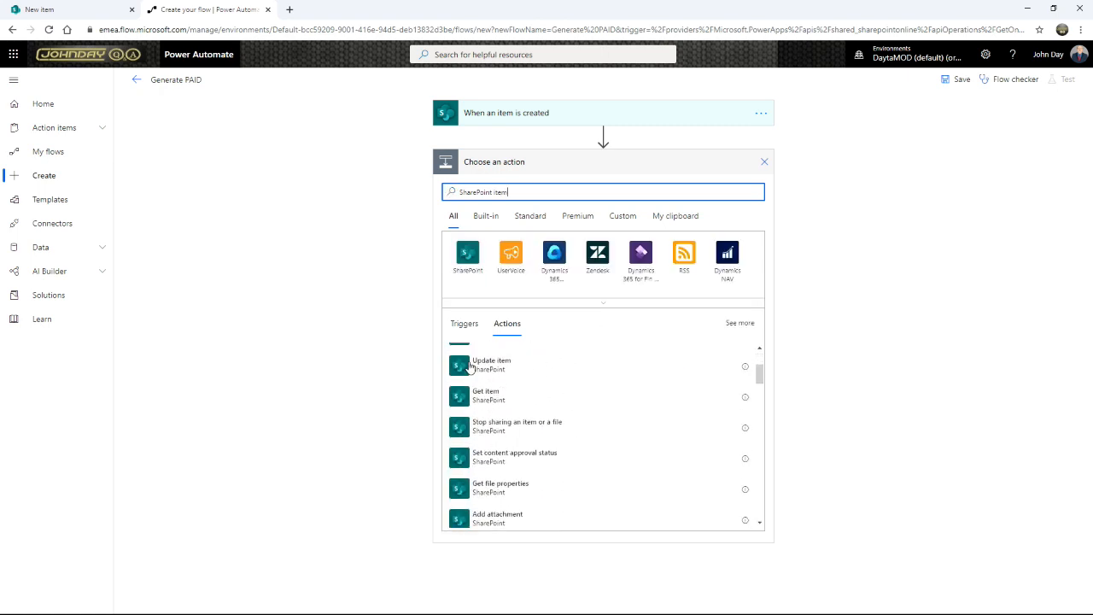
{"action": "left_click", "coordinate": [469, 365]}
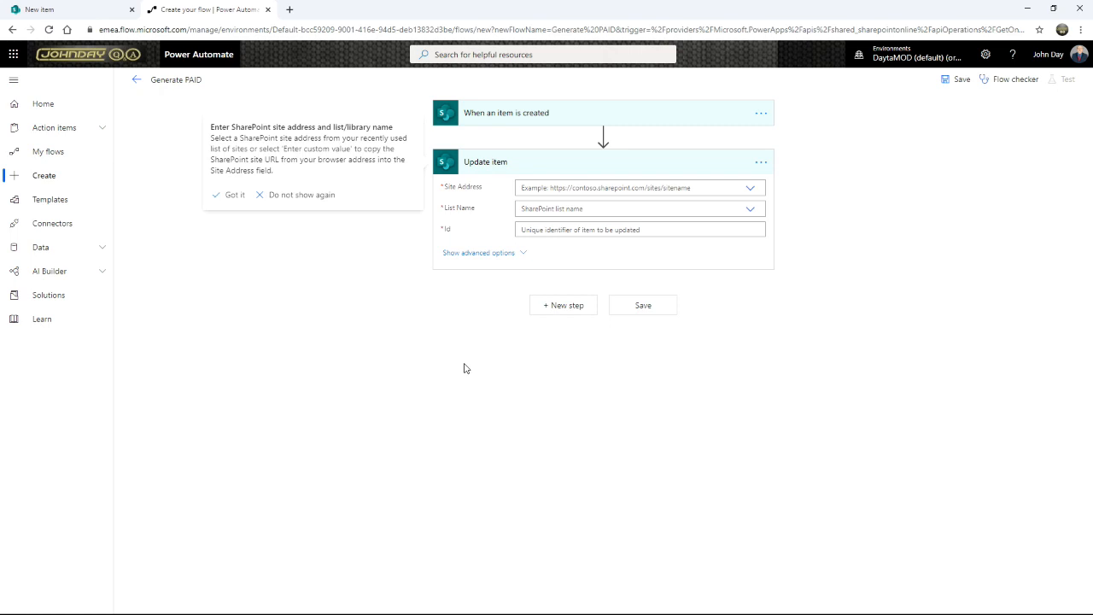
Step: Set the Update item action's site address to Microsoft Office User Support Environment and its list name to Bookings
{"action": "left_click", "coordinate": [564, 188]}
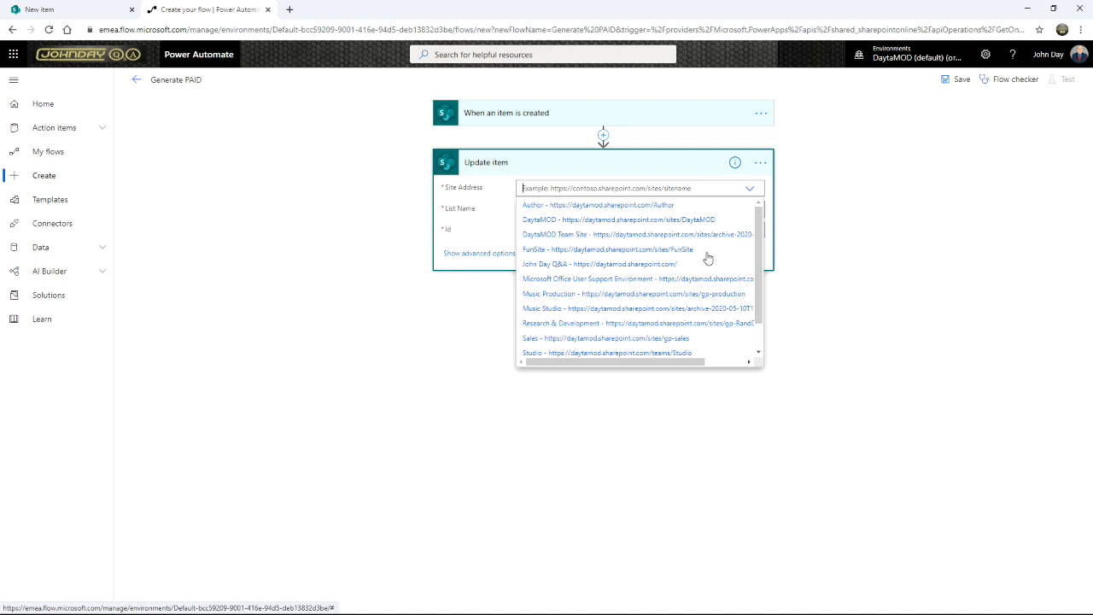
{"action": "left_click_drag", "start_coordinate": [641, 362], "coordinate": [700, 368]}
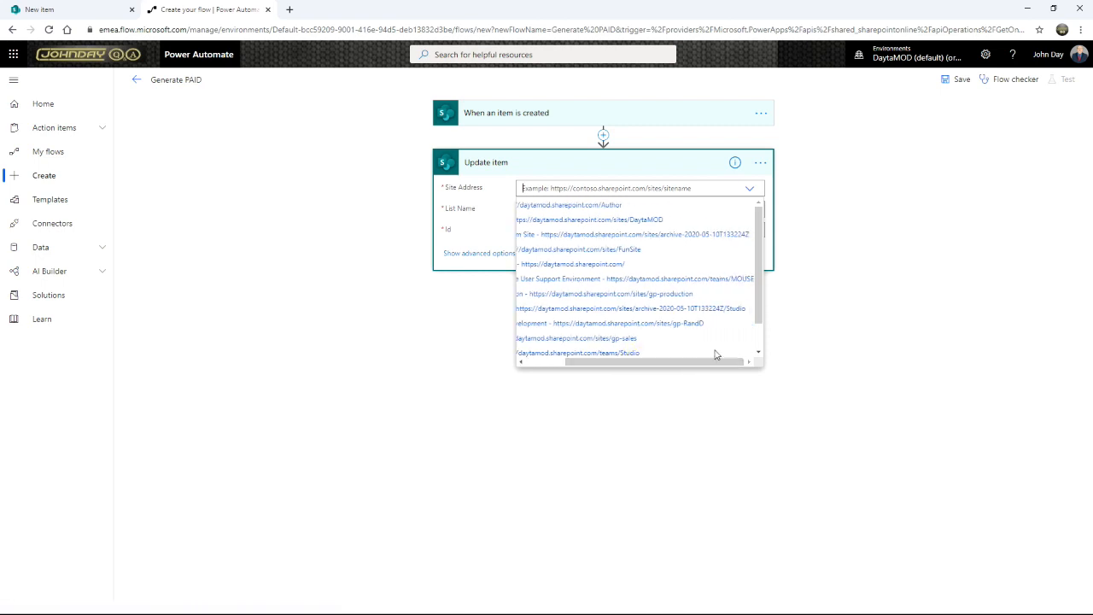
{"action": "key", "text": "ctrl"}
{"action": "key", "text": "ctrl"}
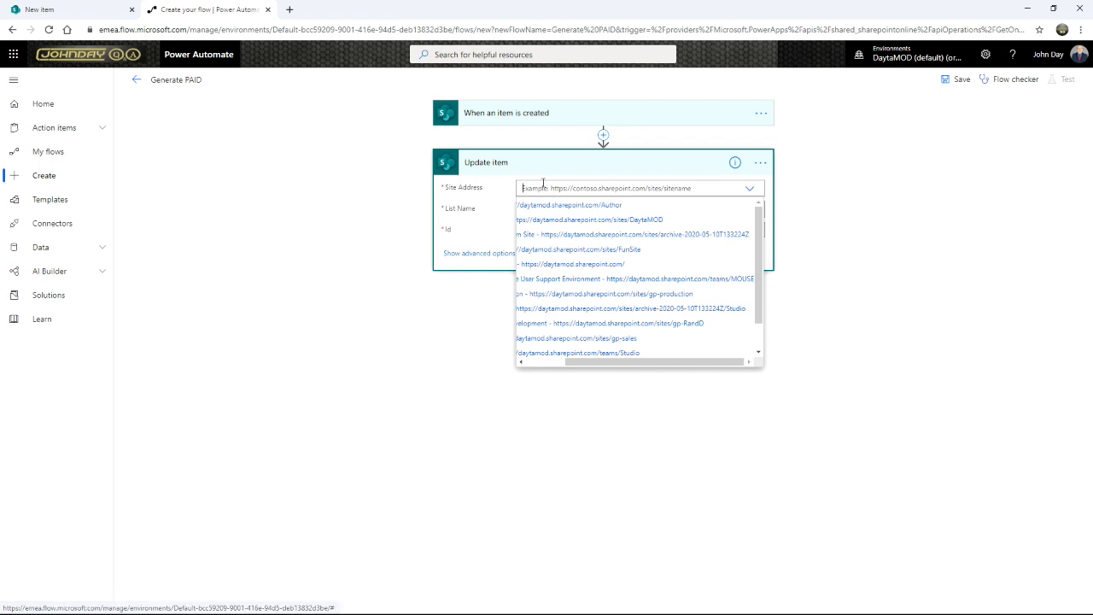
{"action": "left_click", "coordinate": [698, 282]}
{"action": "left_click", "coordinate": [549, 223]}
{"action": "left_click", "coordinate": [532, 239]}
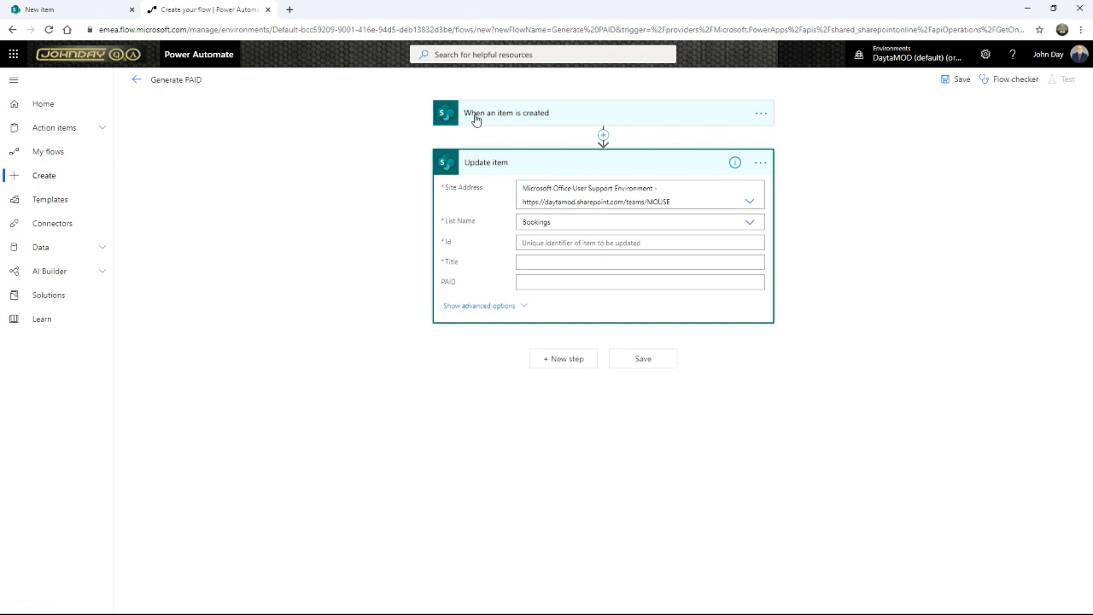
Step: Fill the Update item action's Id with the ID dynamic content from the When an item is created trigger
{"action": "mouse_move", "coordinate": [422, 94]}
{"action": "left_mouse_down"}
{"action": "mouse_move", "coordinate": [545, 129]}
{"action": "mouse_move", "coordinate": [824, 133]}
{"action": "left_mouse_up"}
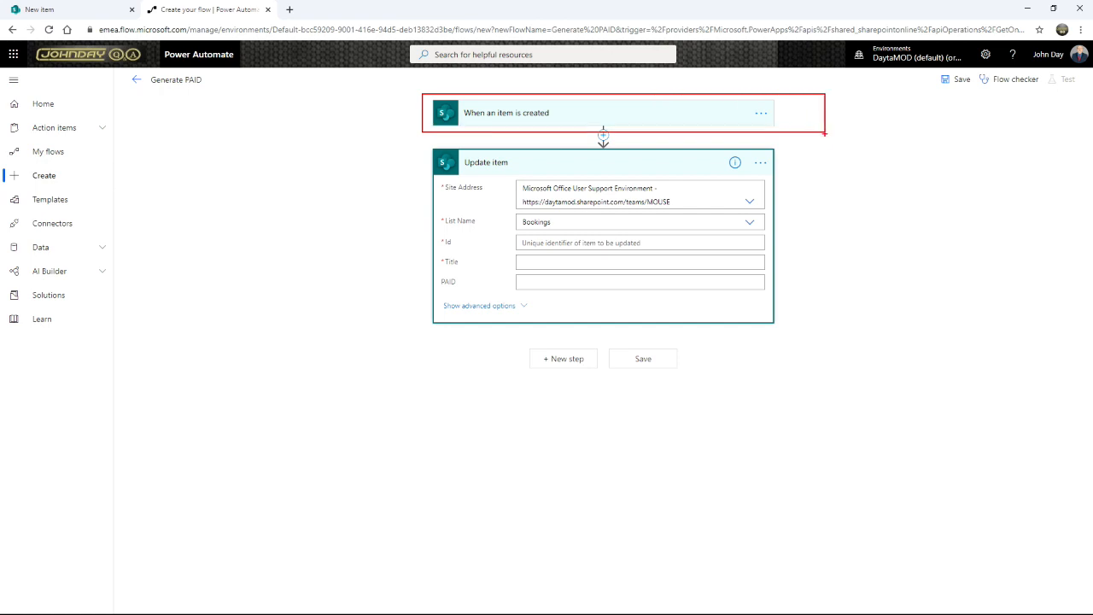
{"action": "key", "text": "Escape"}
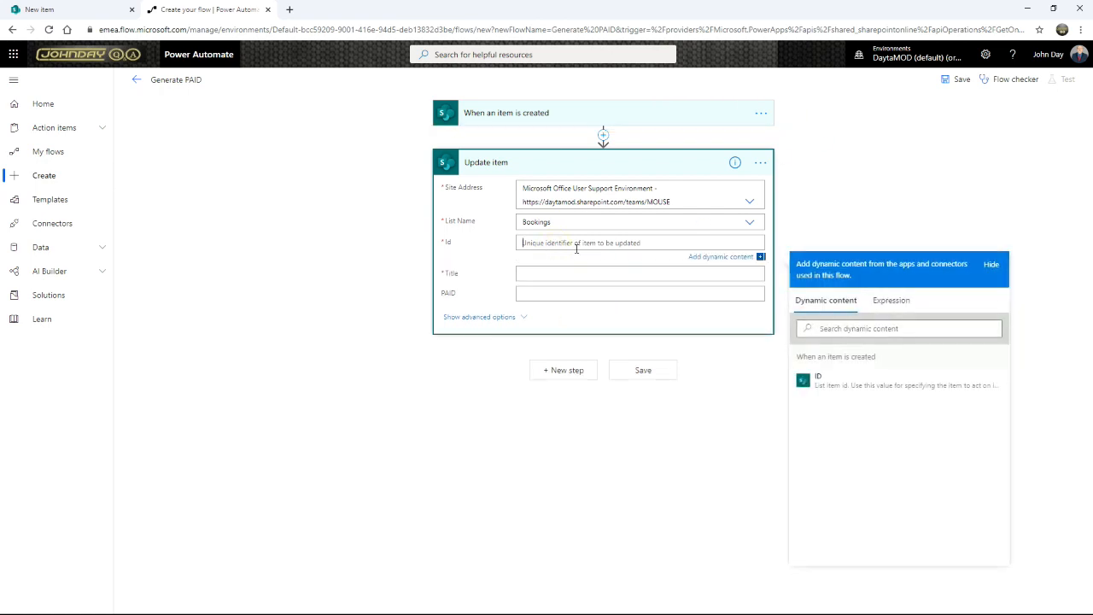
{"action": "left_click_drag", "start_coordinate": [783, 346], "coordinate": [944, 371]}
{"action": "mouse_move", "coordinate": [435, 98]}
{"action": "left_mouse_down"}
{"action": "mouse_move", "coordinate": [708, 115]}
{"action": "mouse_move", "coordinate": [789, 145]}
{"action": "left_mouse_up"}
{"action": "mouse_move", "coordinate": [785, 353]}
{"action": "left_mouse_down"}
{"action": "mouse_move", "coordinate": [821, 202]}
{"action": "mouse_move", "coordinate": [787, 130]}
{"action": "left_mouse_up"}
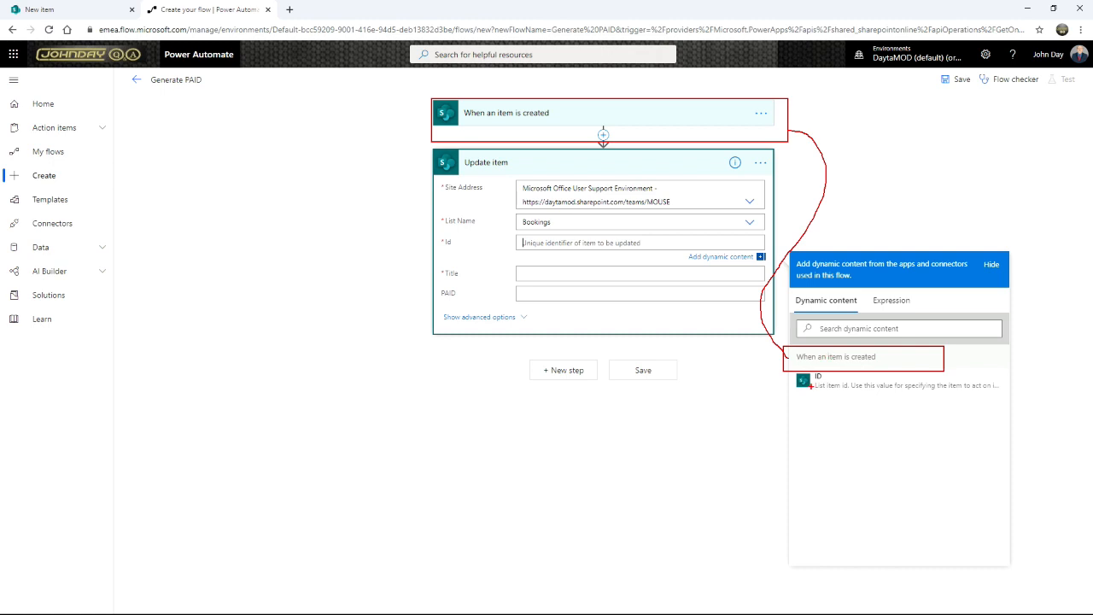
{"action": "key", "text": "Escape"}
{"action": "left_click", "coordinate": [819, 384]}
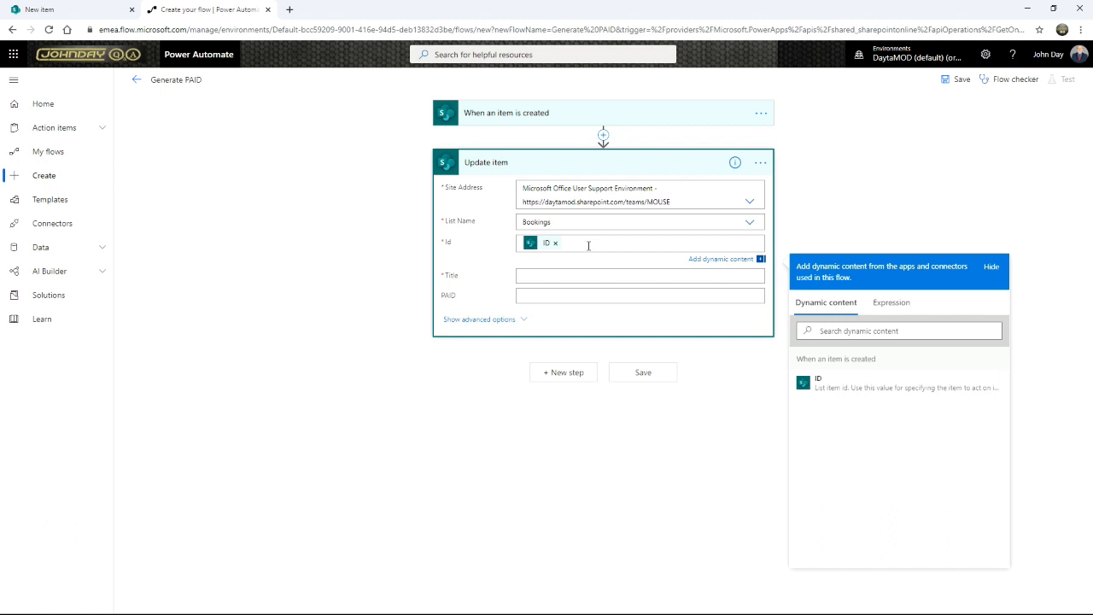
Step: Fill the Update item action's Title with the Title dynamic content from the trigger
{"action": "left_click", "coordinate": [540, 296]}
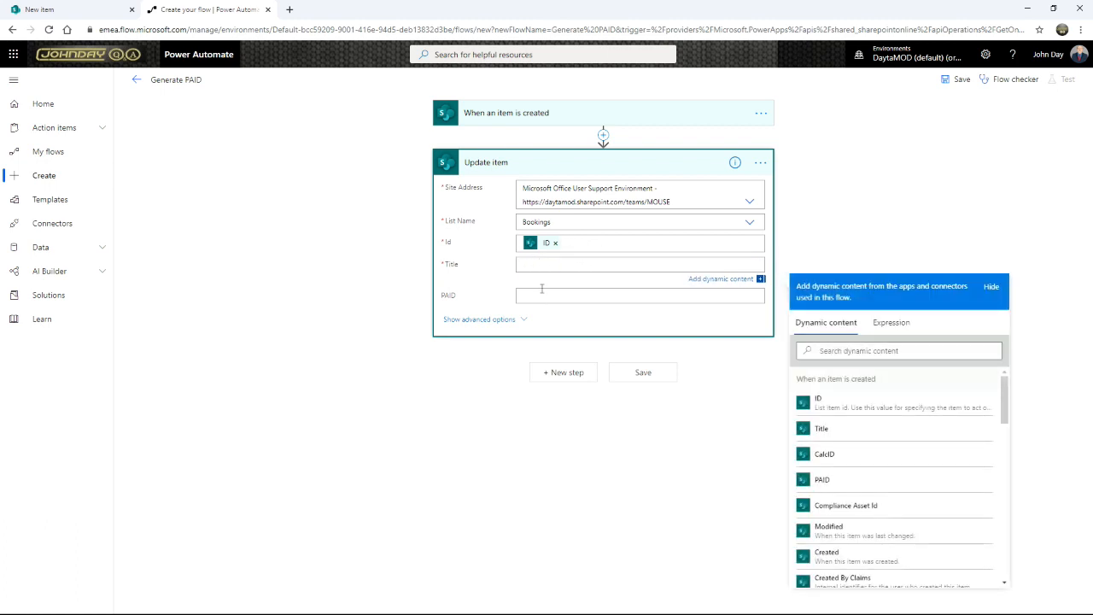
{"action": "left_click", "coordinate": [547, 268]}
{"action": "left_click", "coordinate": [823, 432]}
{"action": "left_click", "coordinate": [823, 432]}
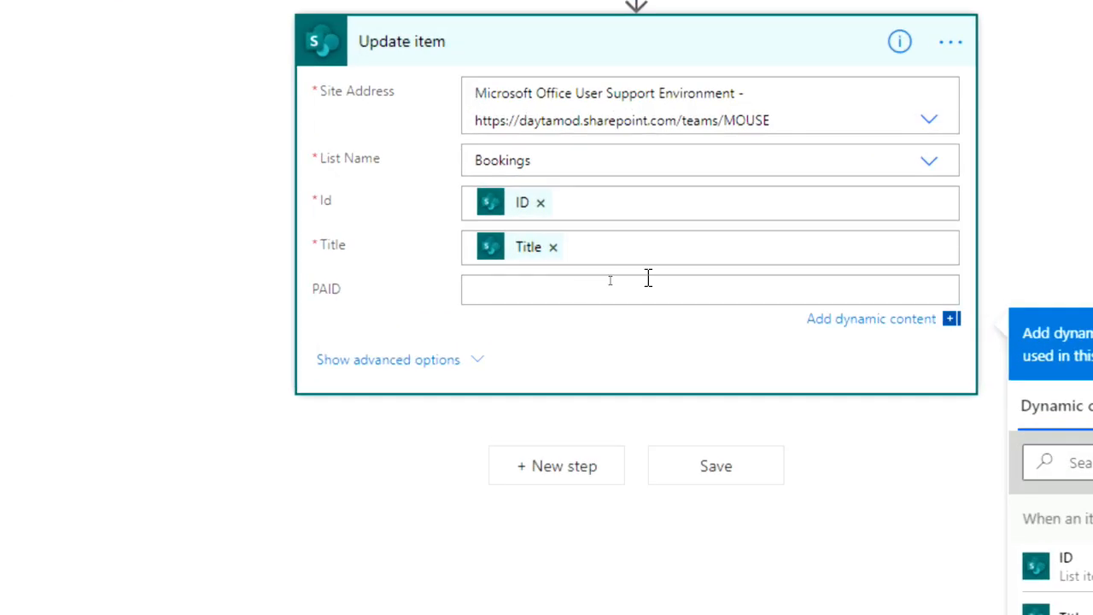
Step: Start an expression for the PAID field using the concat function with 'BK' as its first argument
{"action": "left_click", "coordinate": [794, 408]}
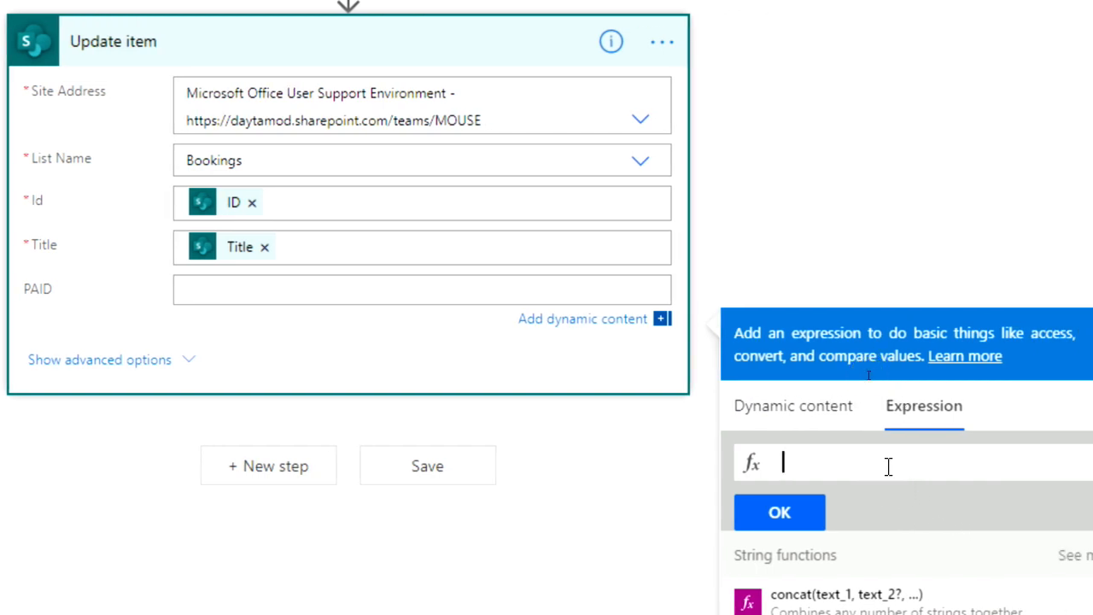
{"action": "type", "text": "co"}
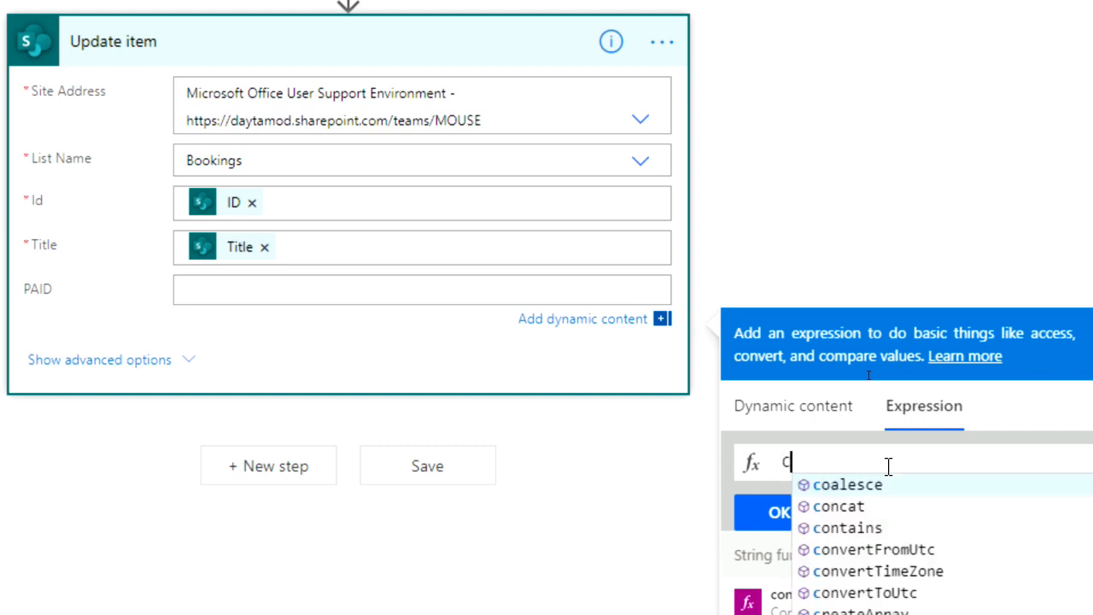
{"action": "type", "text": "NCAT"}
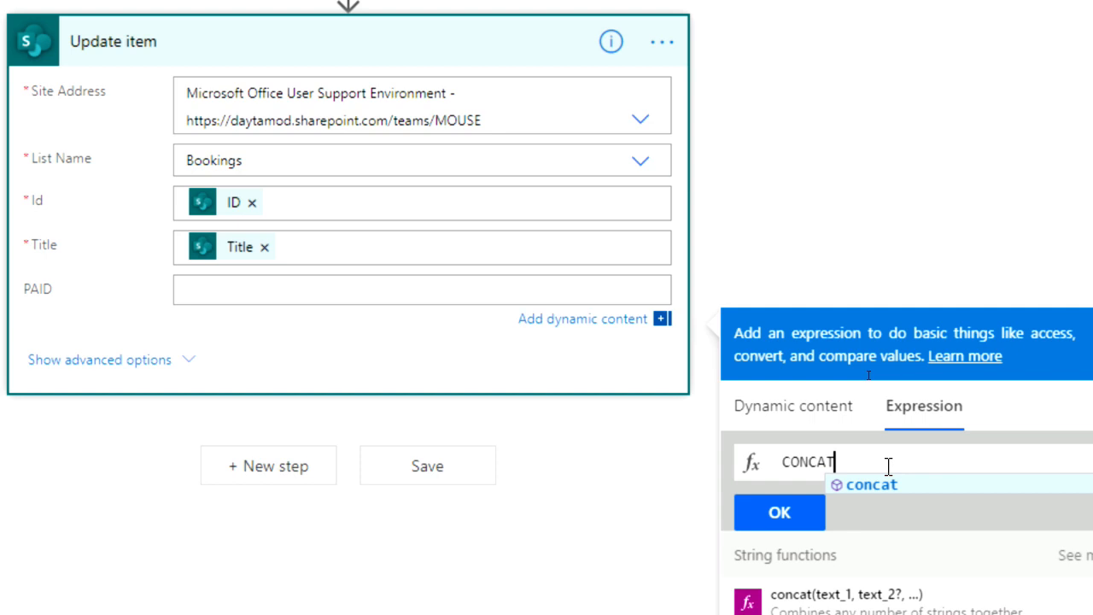
{"action": "left_click", "coordinate": [880, 487]}
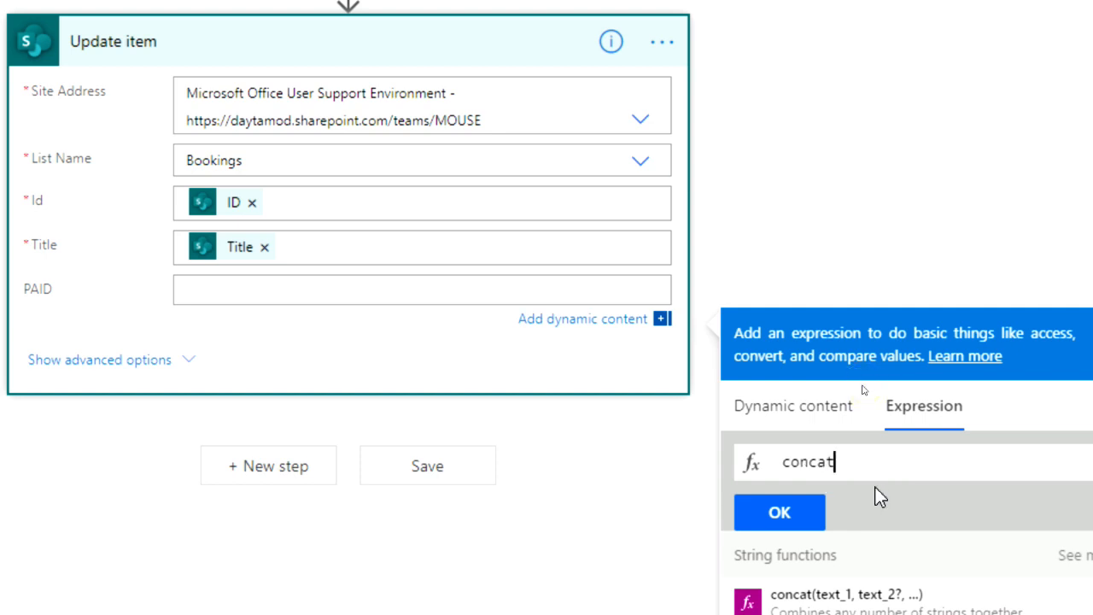
{"action": "type", "text": "("}
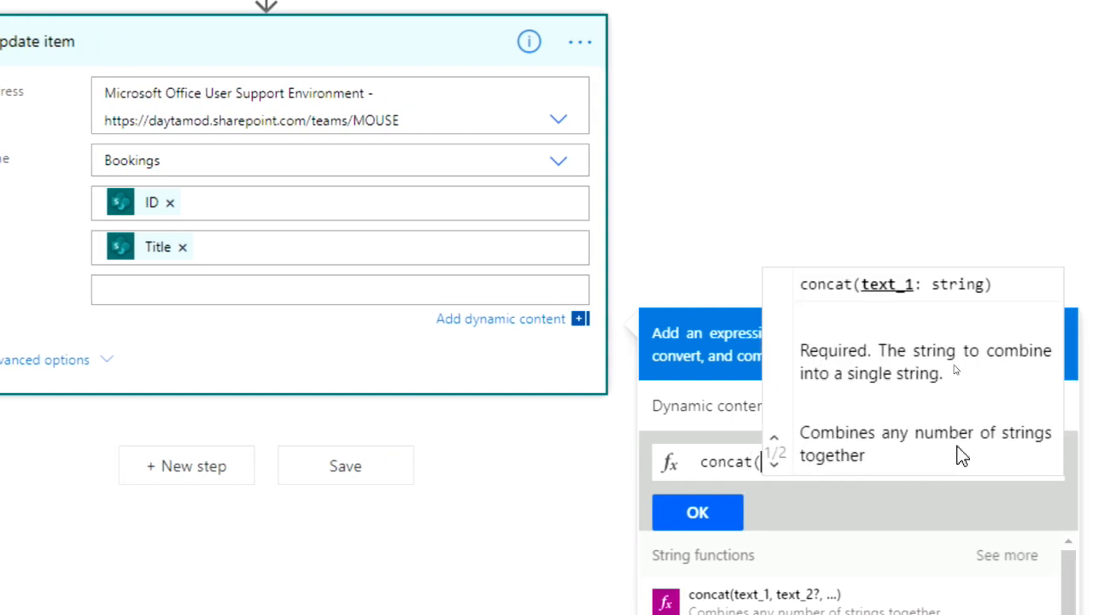
{"action": "left_click", "coordinate": [958, 422]}
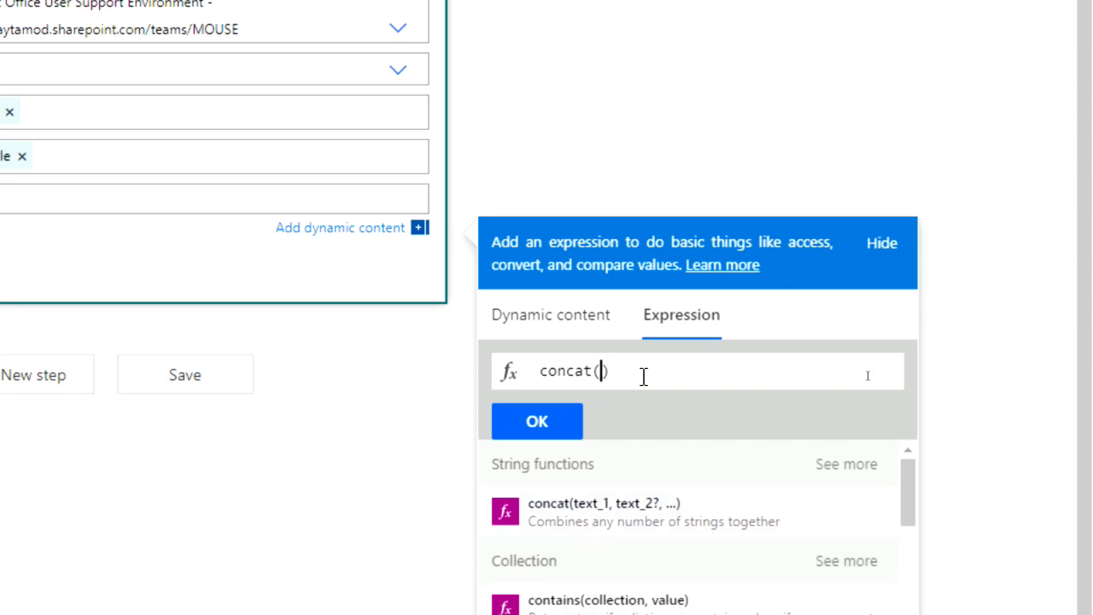
{"action": "type", "text": "'BK"}
{"action": "left_click", "coordinate": [637, 372]}
{"action": "type", "text": ","}
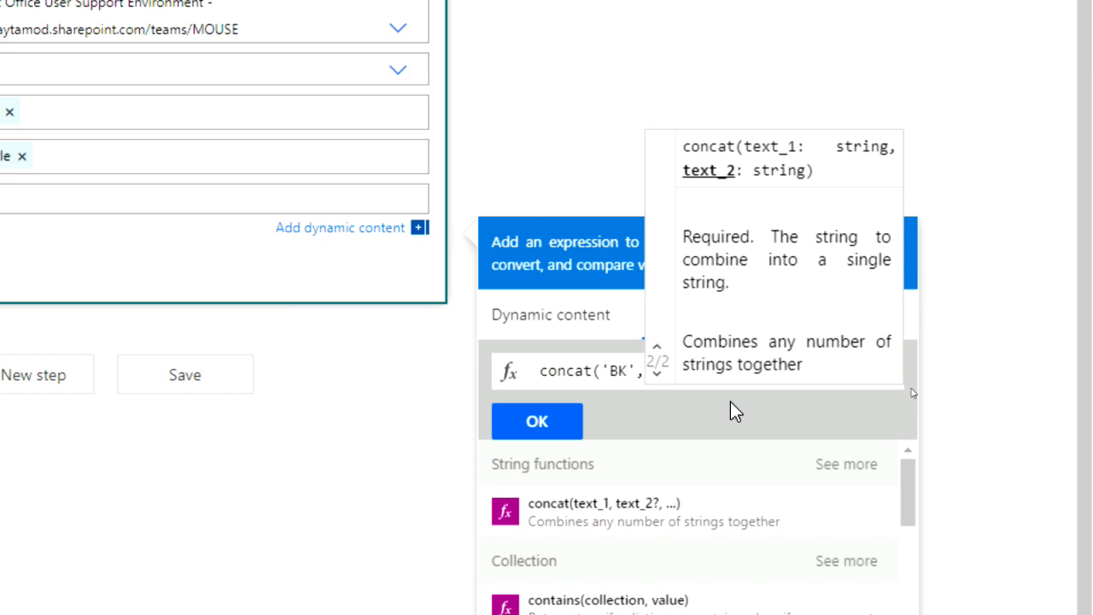
{"action": "type", "text": "TEXT"}
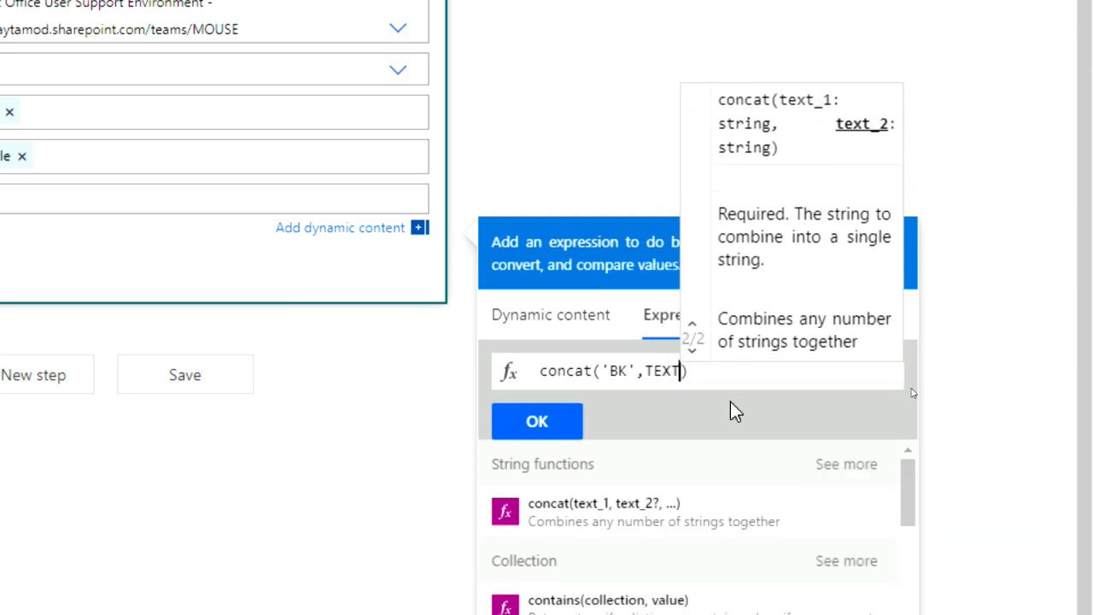
{"action": "key", "text": "BackSpace"}
{"action": "key", "text": "BackSpace"}
{"action": "key", "text": "BackSpace"}
{"action": "key", "text": "BackSpace"}
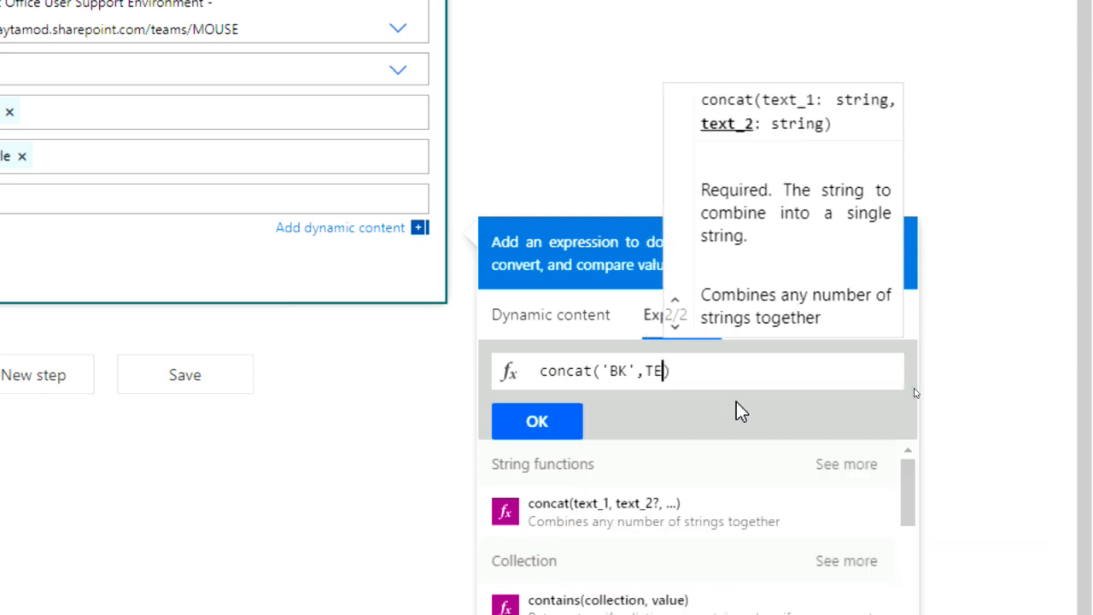
Step: Nest a formatNumber function as the second argument of the concat expression for the PAID field
{"action": "type", "text": "Format"}
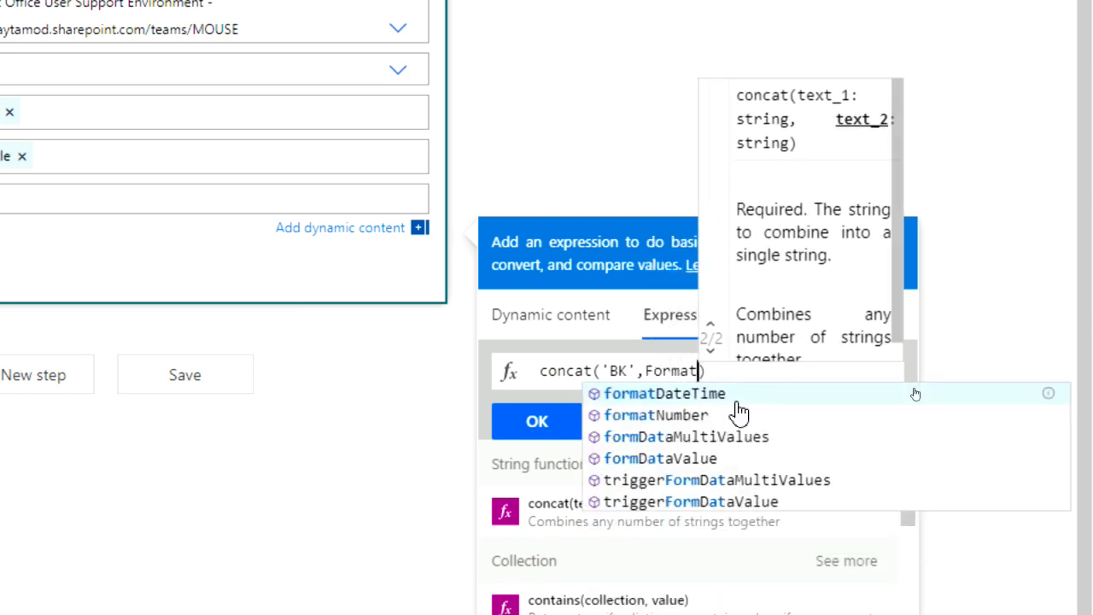
{"action": "left_click", "coordinate": [680, 416]}
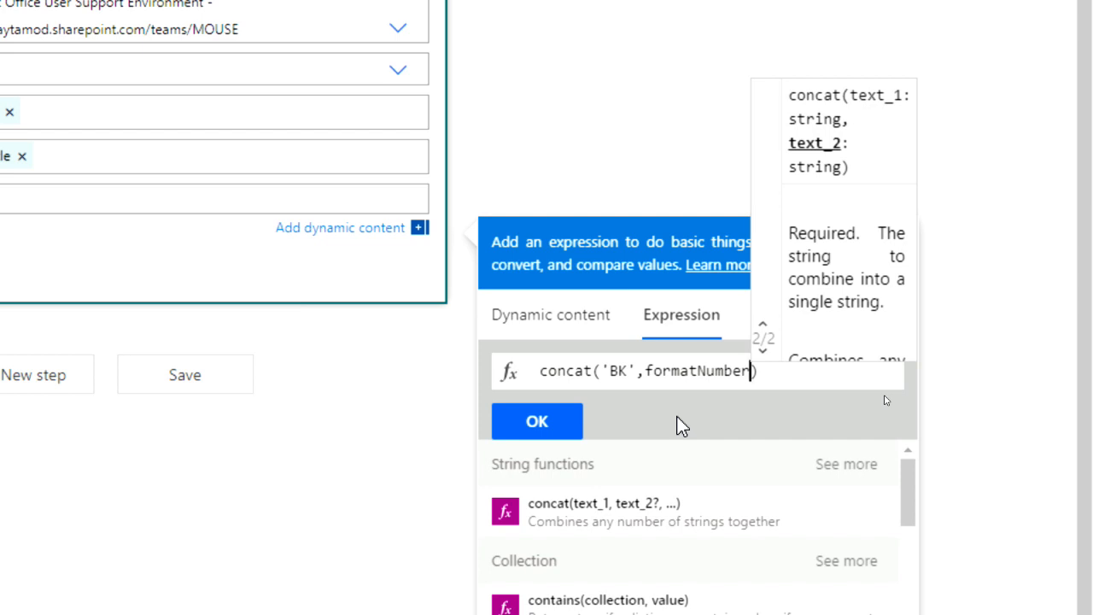
{"action": "type", "text": "("}
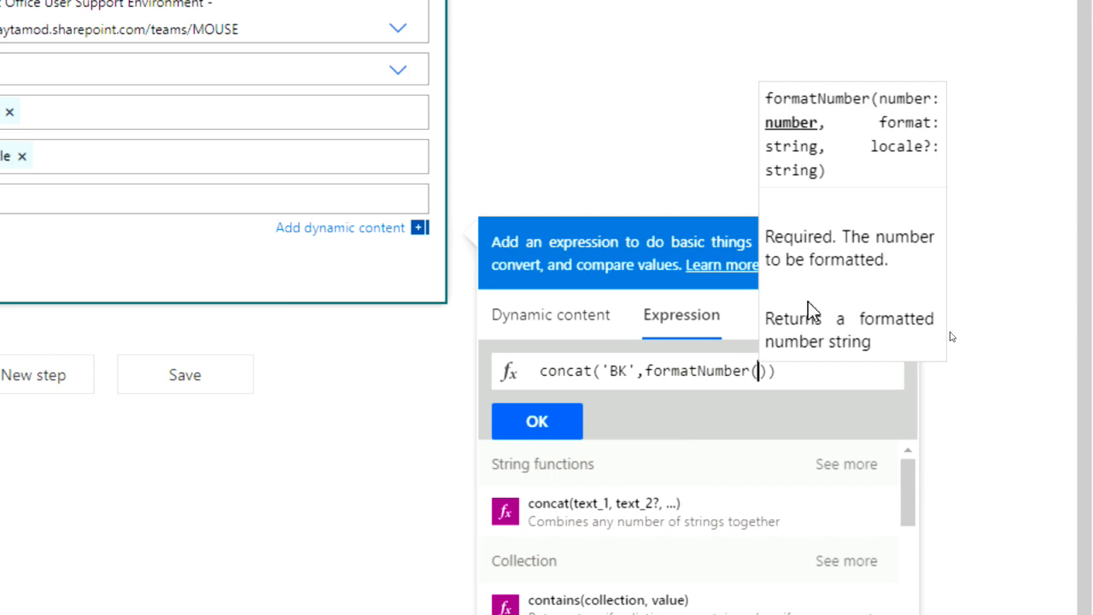
Step: Insert the trigger's ID dynamic content as the number argument inside formatNumber
{"action": "scroll", "coordinate": [833, 85], "scroll_direction": "up", "scroll_amount": 1}
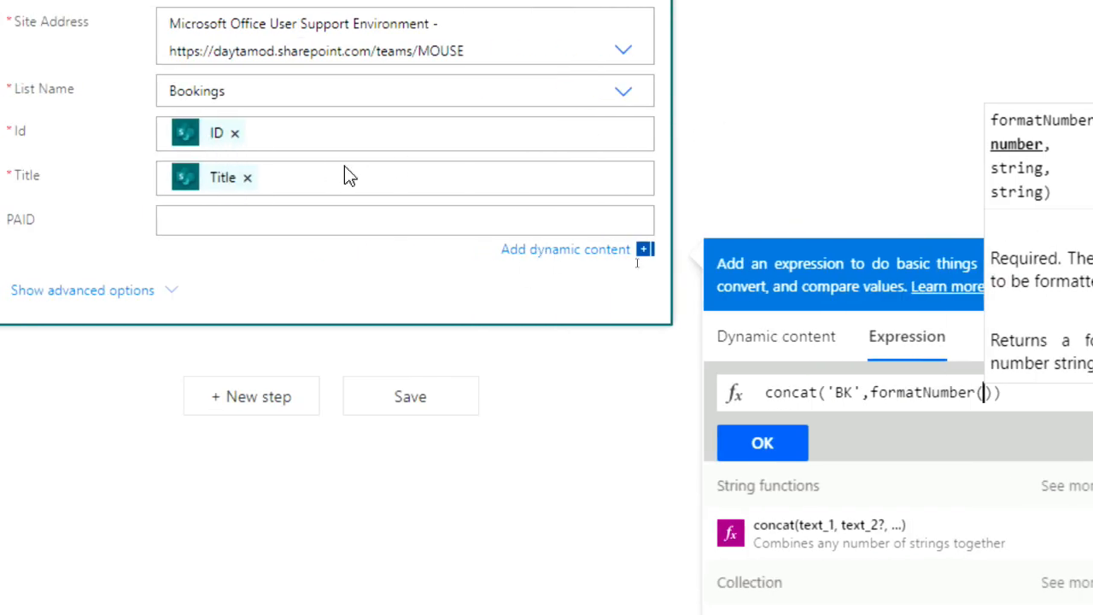
{"action": "left_click", "coordinate": [776, 395]}
{"action": "left_click", "coordinate": [776, 395]}
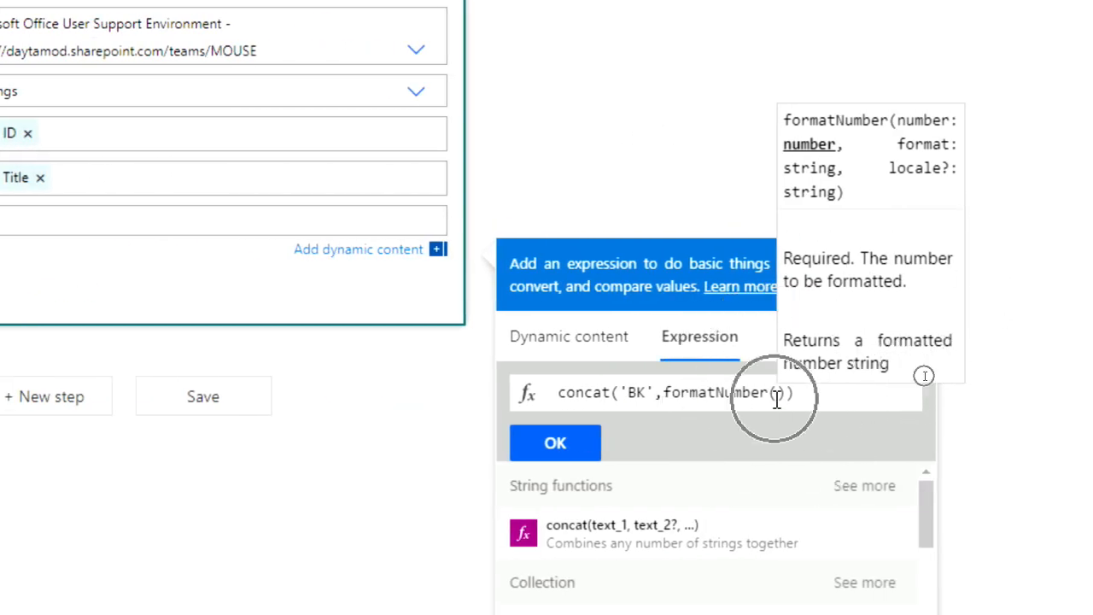
{"action": "left_click", "coordinate": [555, 340]}
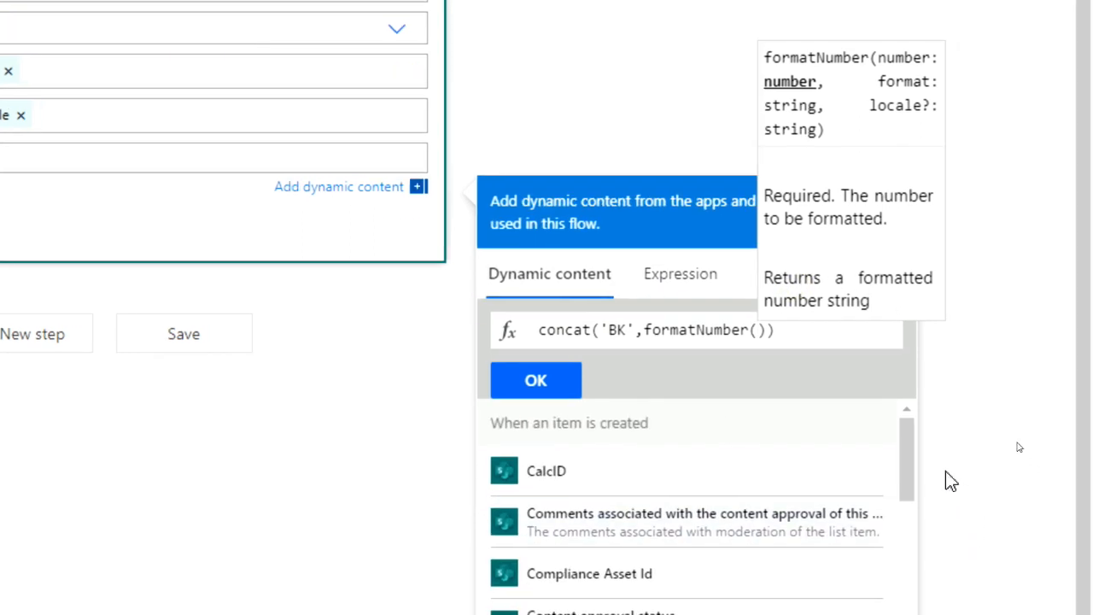
{"action": "left_click_drag", "start_coordinate": [922, 516], "coordinate": [935, 543]}
{"action": "left_click_drag", "start_coordinate": [915, 481], "coordinate": [910, 546]}
{"action": "left_click", "coordinate": [530, 516]}
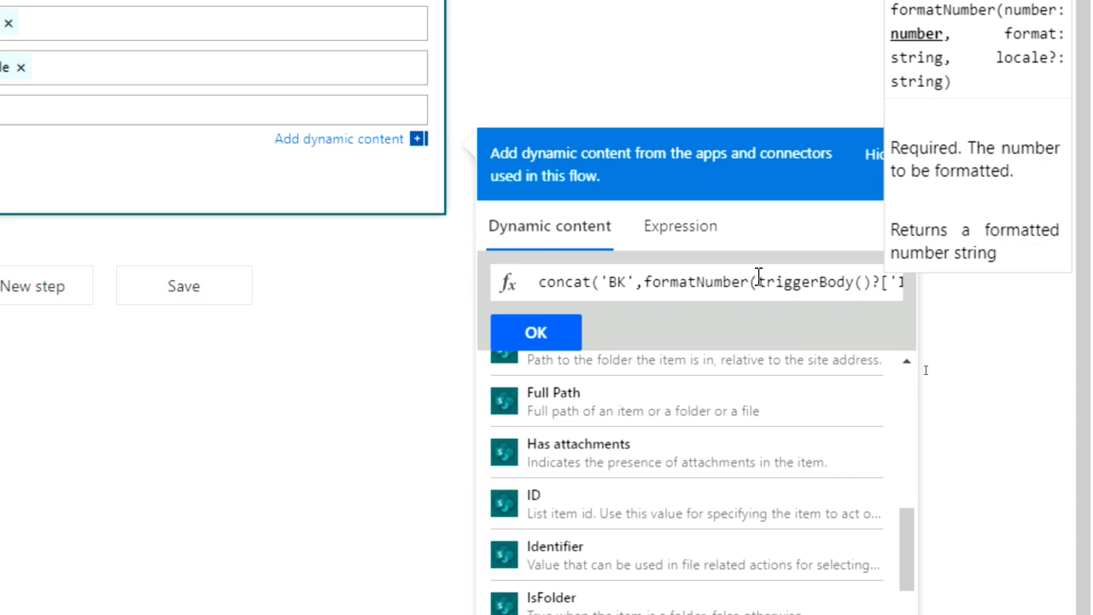
{"action": "left_click_drag", "start_coordinate": [758, 279], "coordinate": [859, 285]}
{"action": "left_click", "coordinate": [856, 284]}
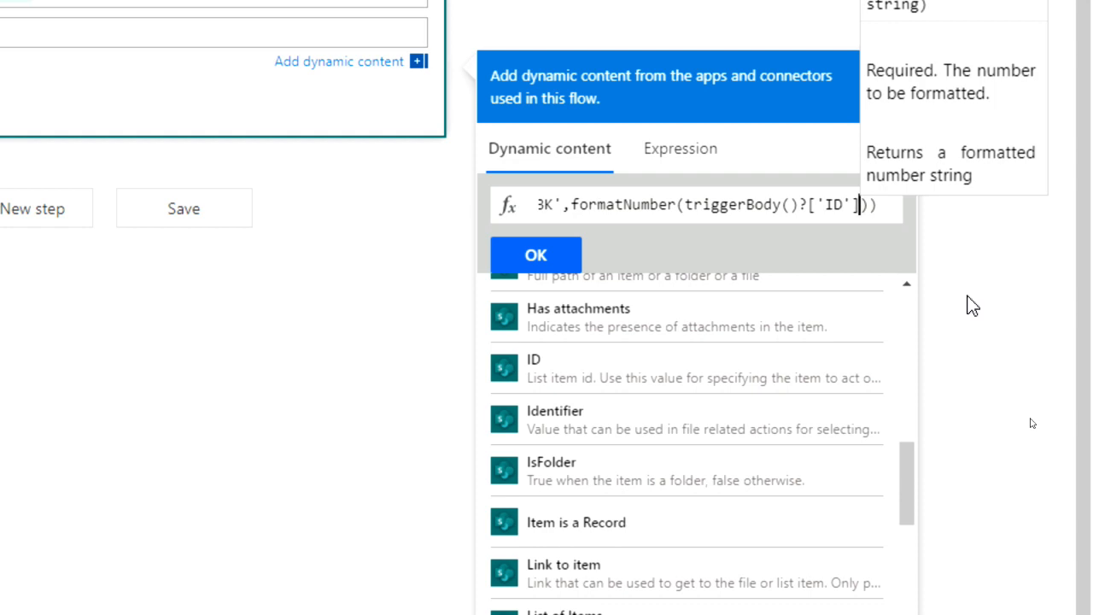
Step: Add '000000' as formatNumber's format string and apply the finished expression to the PAID field
{"action": "type", "text": ","}
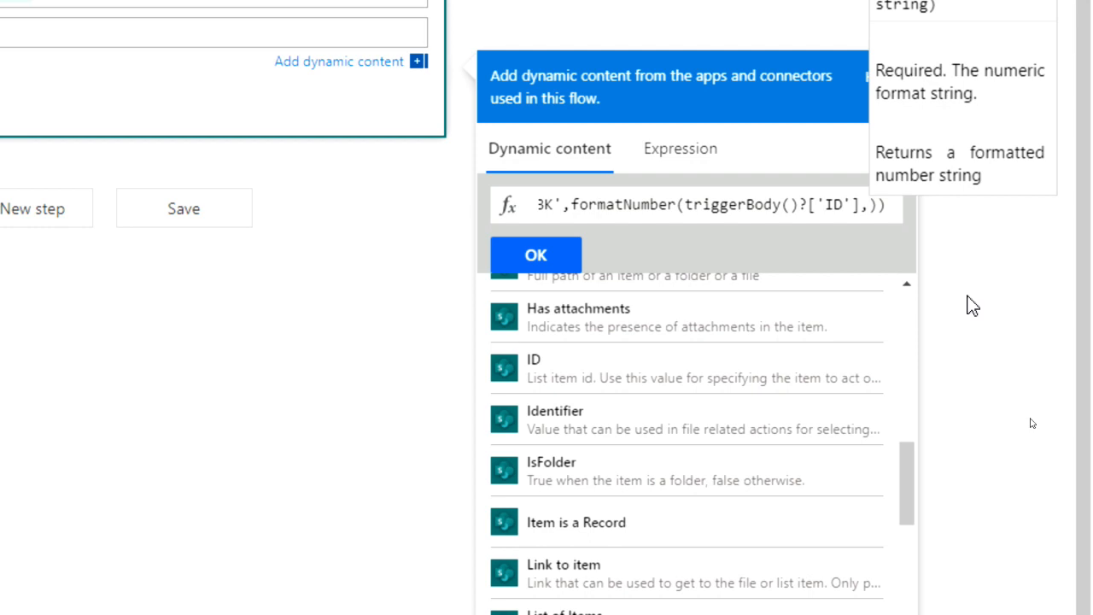
{"action": "type", "text": "'],'"}
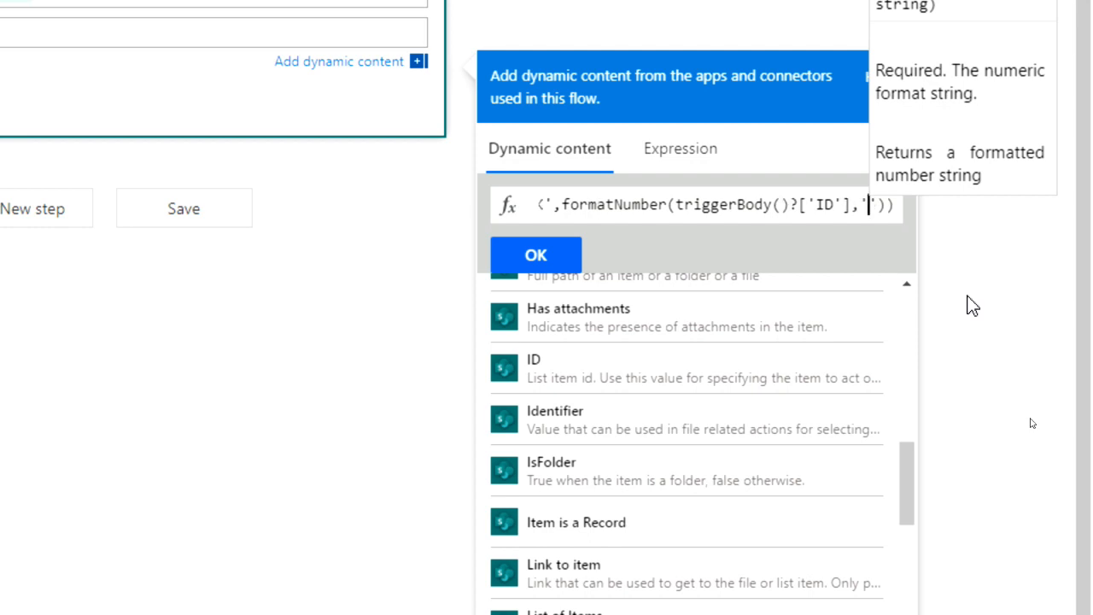
{"action": "type", "text": "000000"}
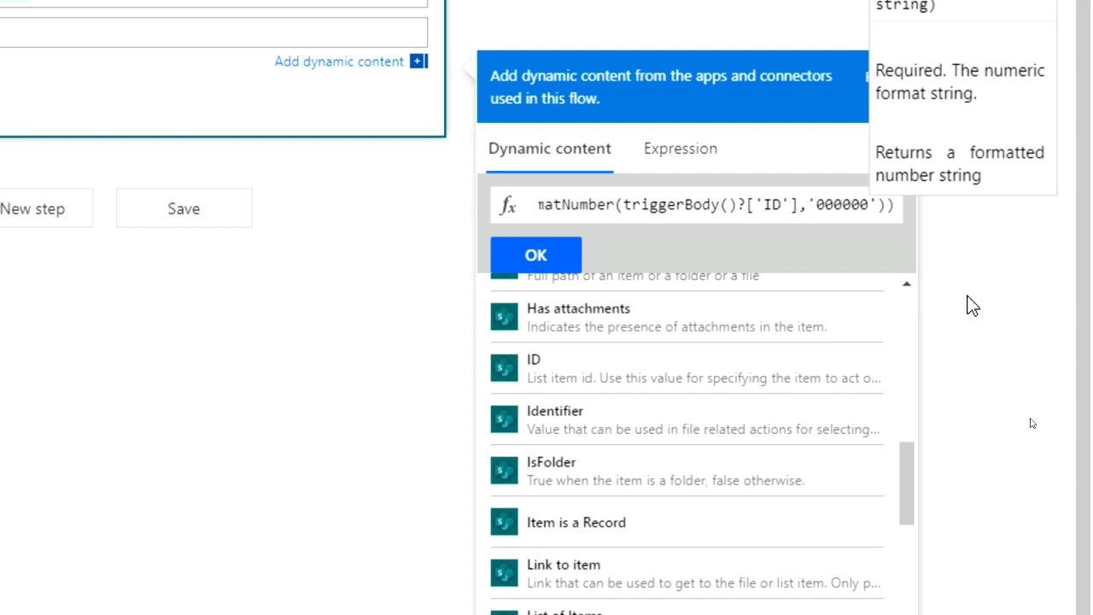
{"action": "key", "text": "End"}
{"action": "left_click", "coordinate": [540, 258]}
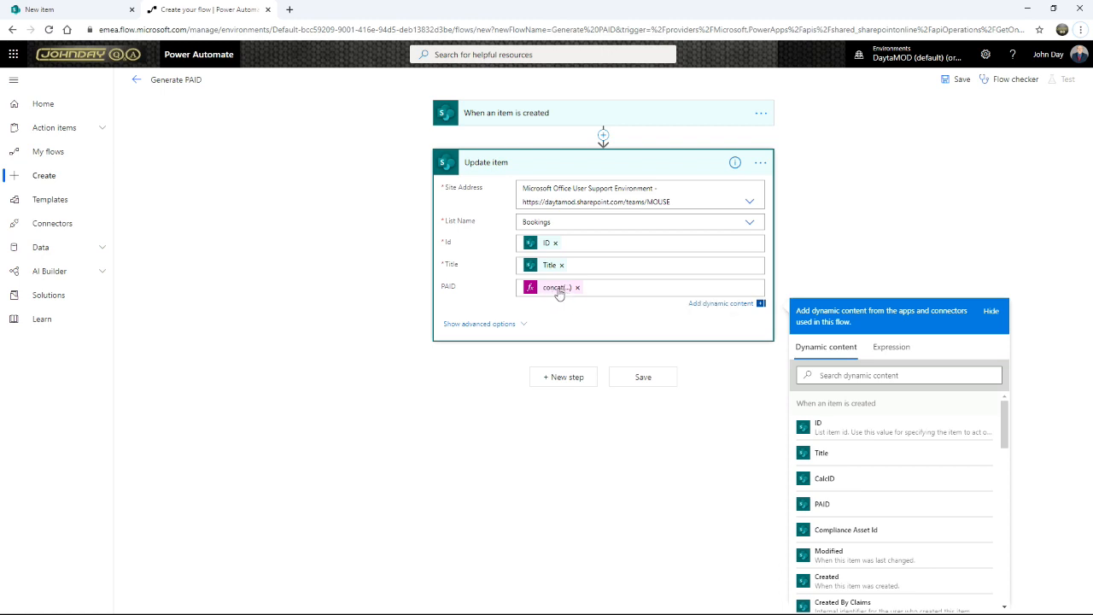
Step: Check the Generate PAID flow for errors and warnings, and save it
{"action": "left_click", "coordinate": [1009, 80]}
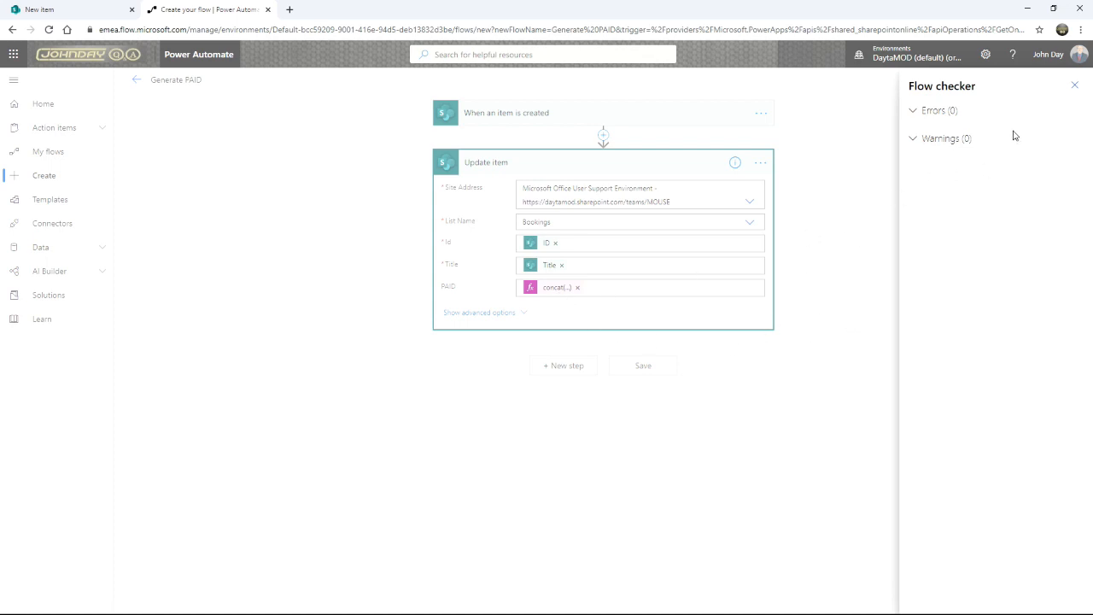
{"action": "left_click", "coordinate": [1075, 87]}
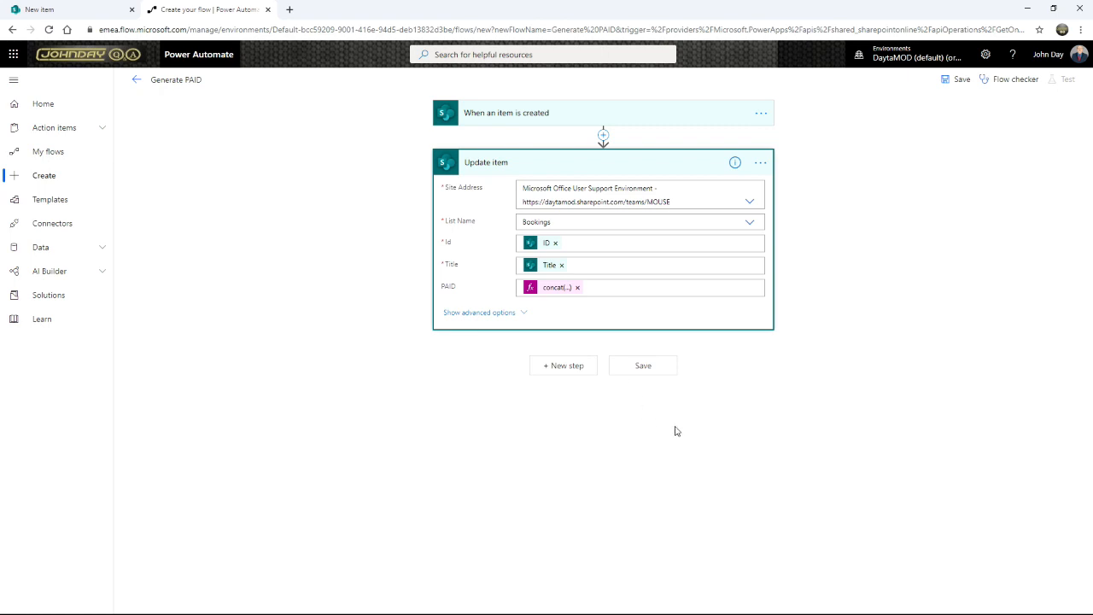
{"action": "left_click", "coordinate": [642, 367]}
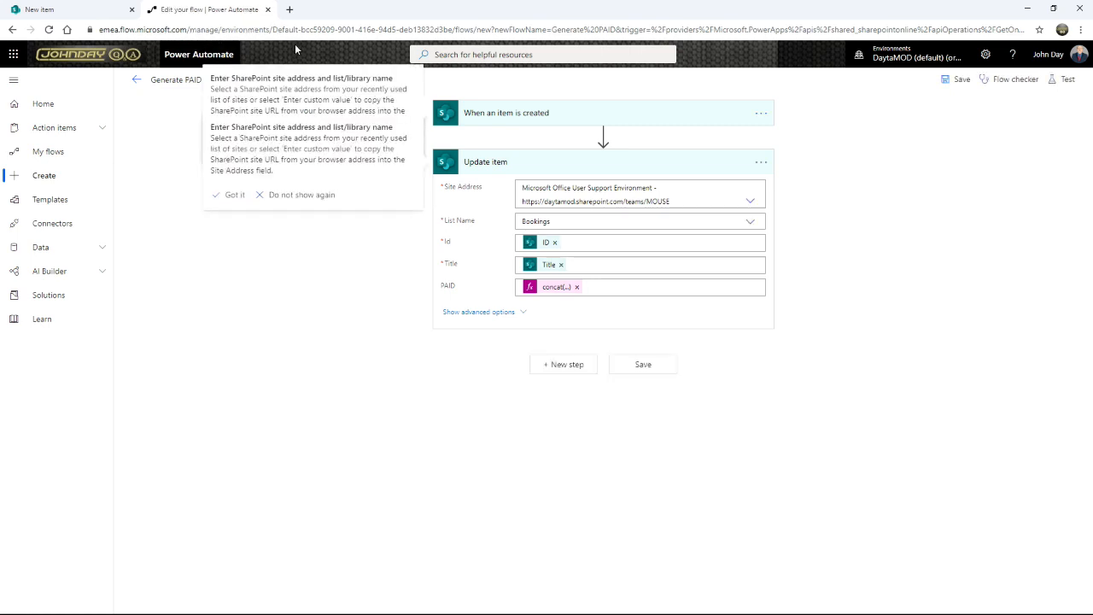
Step: Switch to the SharePoint Bookings list and save a new item titled "New booking for" plus the customer's first name, leaving PAID empty
{"action": "left_click", "coordinate": [72, 12]}
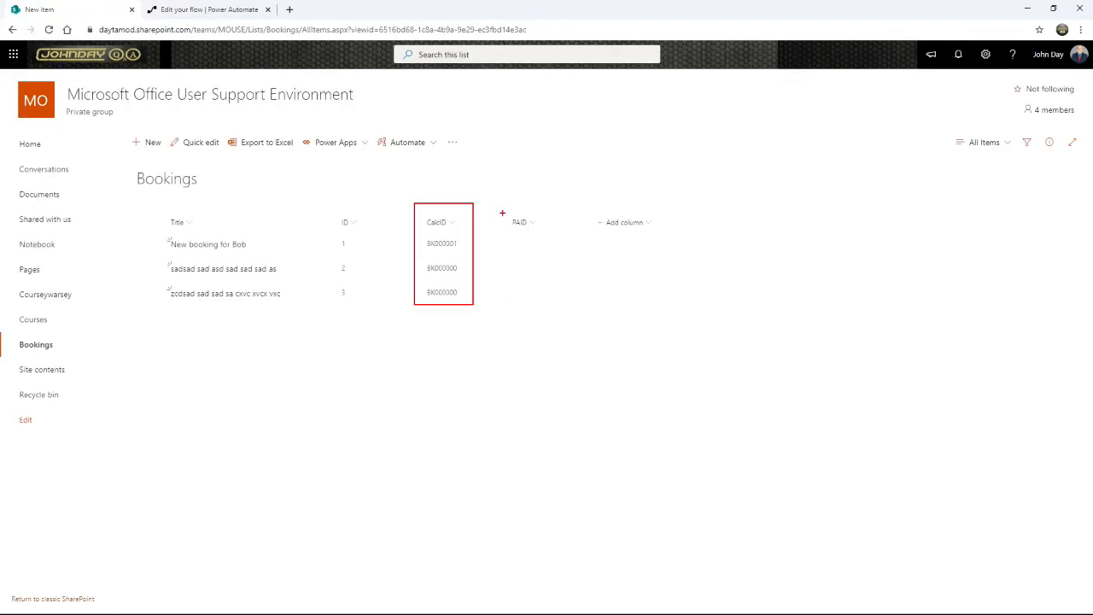
{"action": "key", "text": "Escape"}
{"action": "left_click", "coordinate": [468, 367]}
{"action": "left_click", "coordinate": [154, 146]}
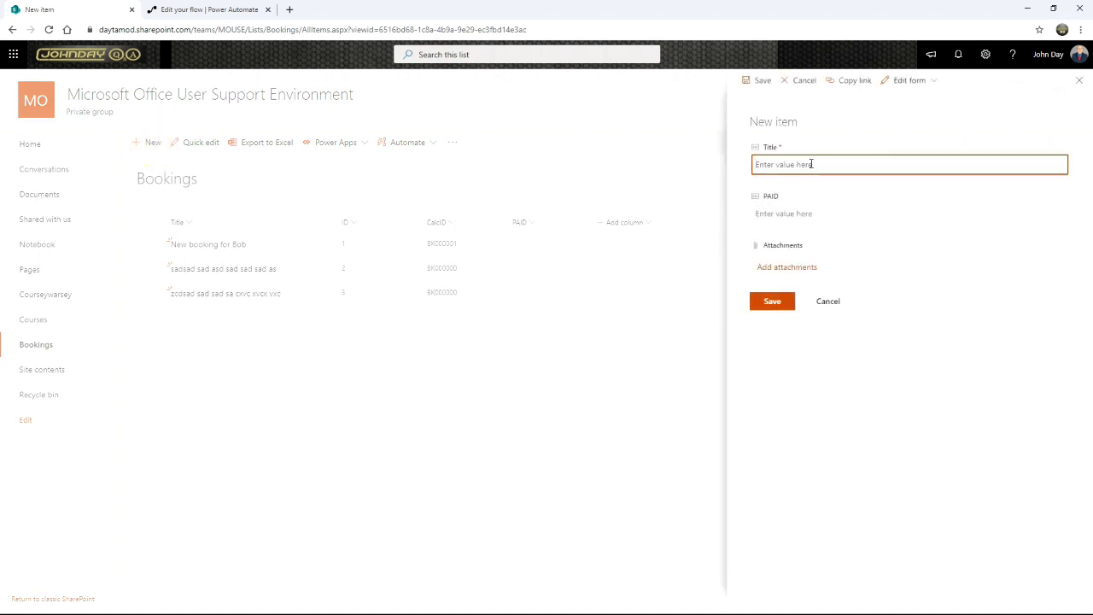
{"action": "type", "text": "New booking for Bob"}
{"action": "left_click", "coordinate": [772, 303]}
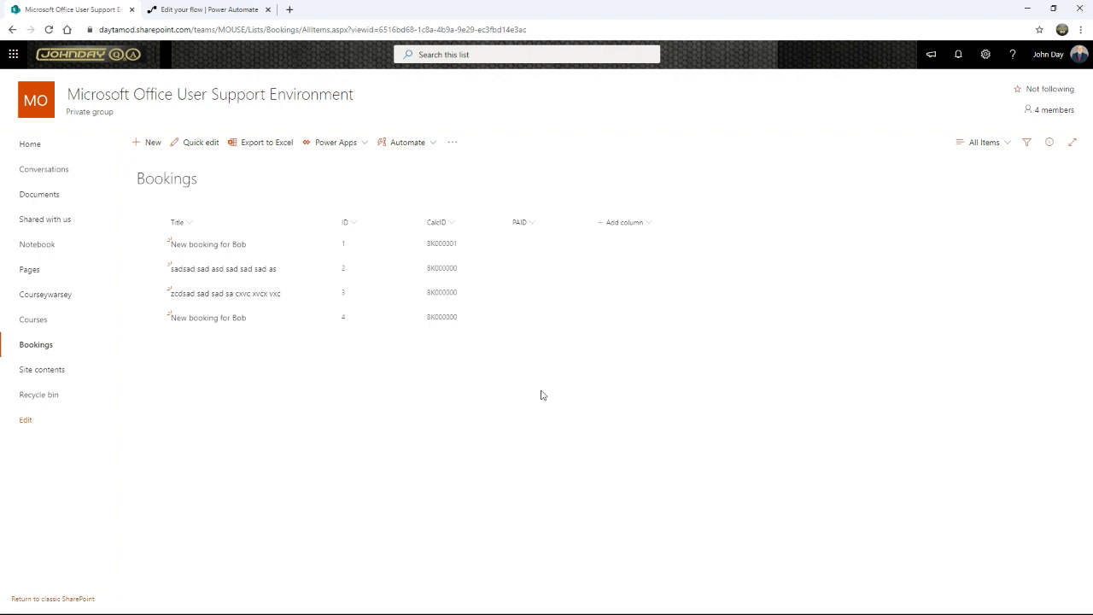
Step: Refresh the Bookings list and compare the newest item's PAID value with its ID
{"action": "key", "text": "F5"}
{"action": "key", "text": "F5"}
{"action": "key", "text": "ctrl+1"}
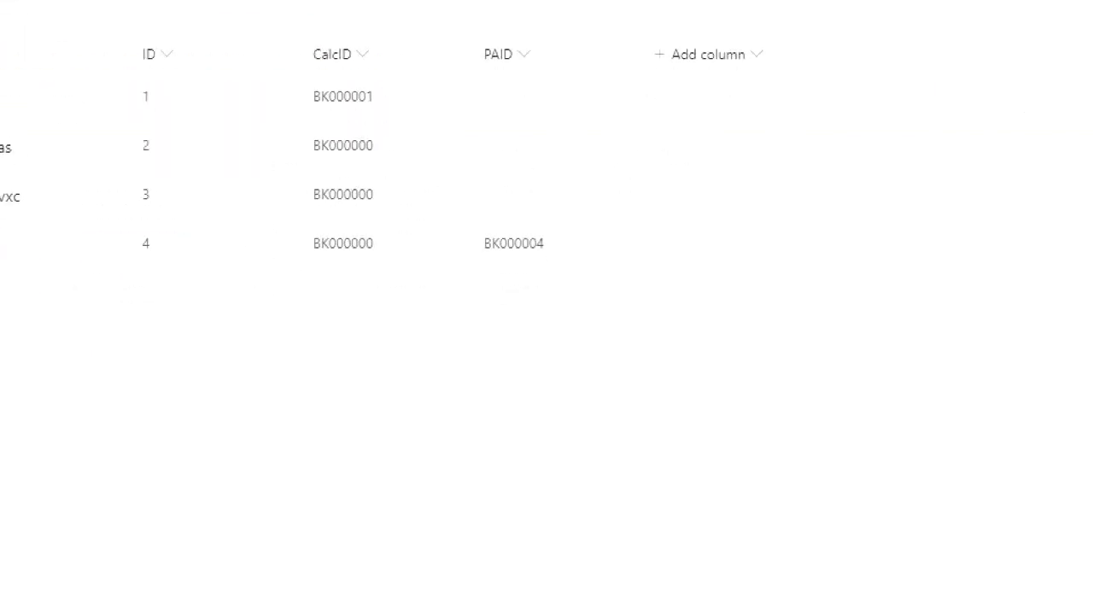
{"action": "left_click", "coordinate": [532, 380]}
{"action": "left_click_drag", "start_coordinate": [469, 232], "coordinate": [567, 279]}
{"action": "left_click_drag", "start_coordinate": [120, 235], "coordinate": [178, 283]}
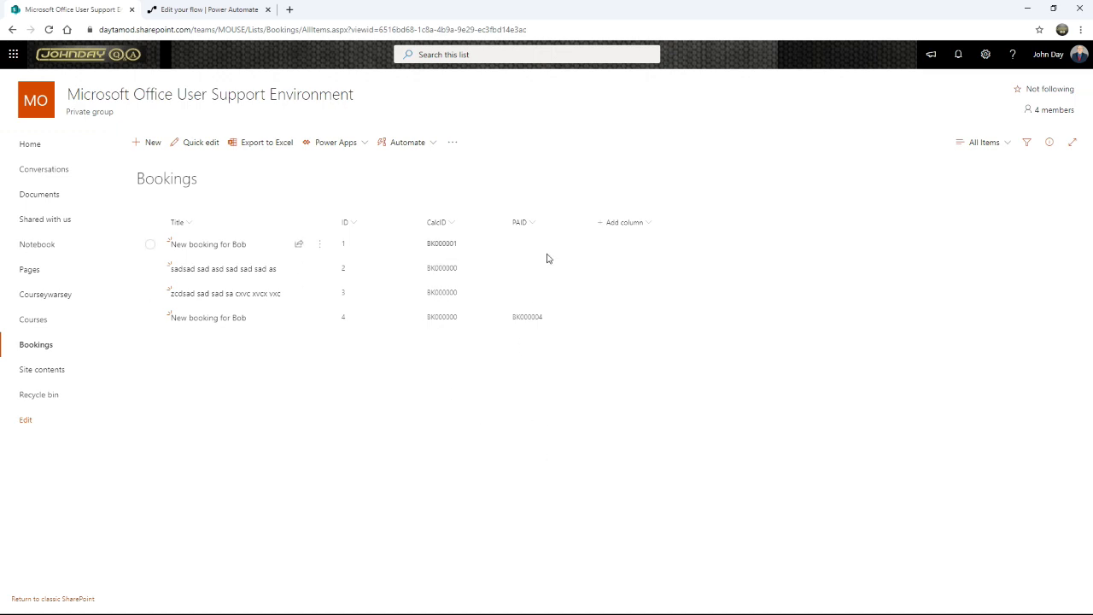
Step: Edit the PAID column so its default value is "[Getting new ID...]", and save the column
{"action": "left_click", "coordinate": [534, 225]}
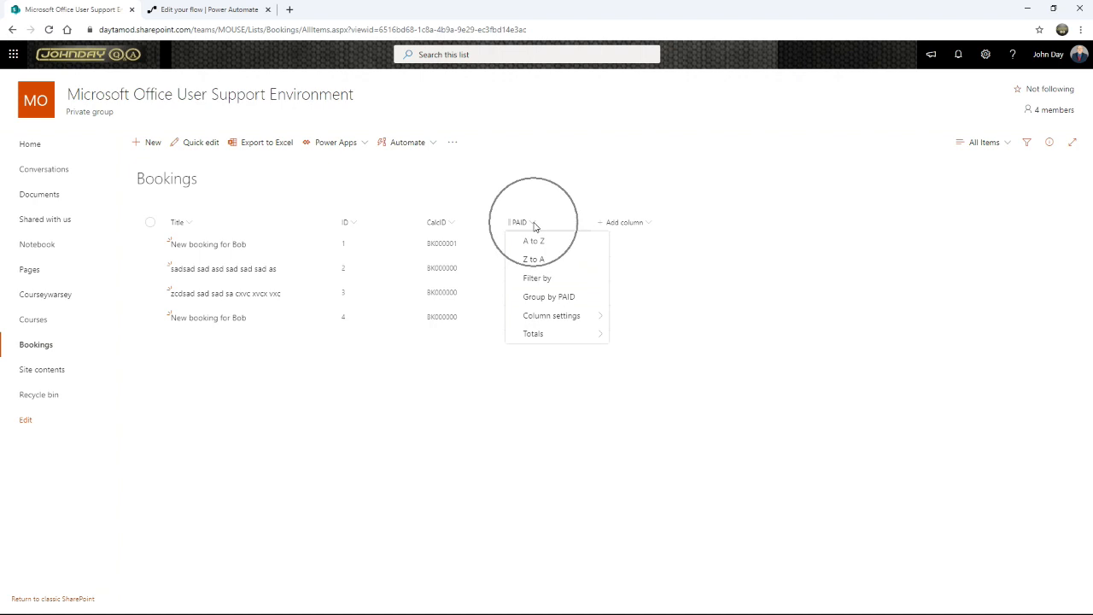
{"action": "left_click", "coordinate": [542, 319]}
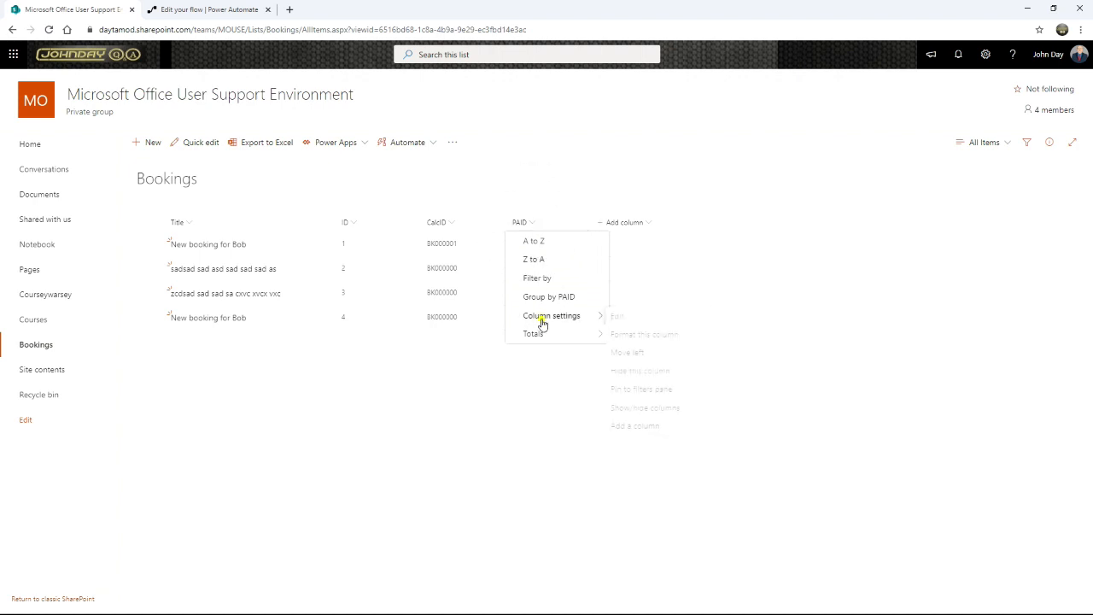
{"action": "left_click", "coordinate": [635, 323]}
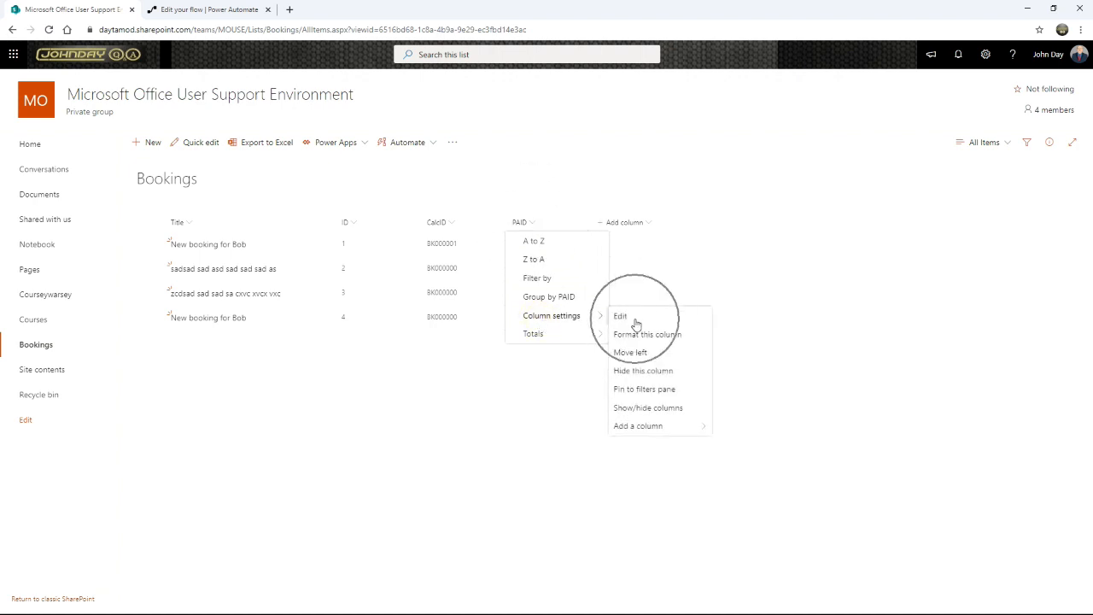
{"action": "left_click", "coordinate": [635, 322]}
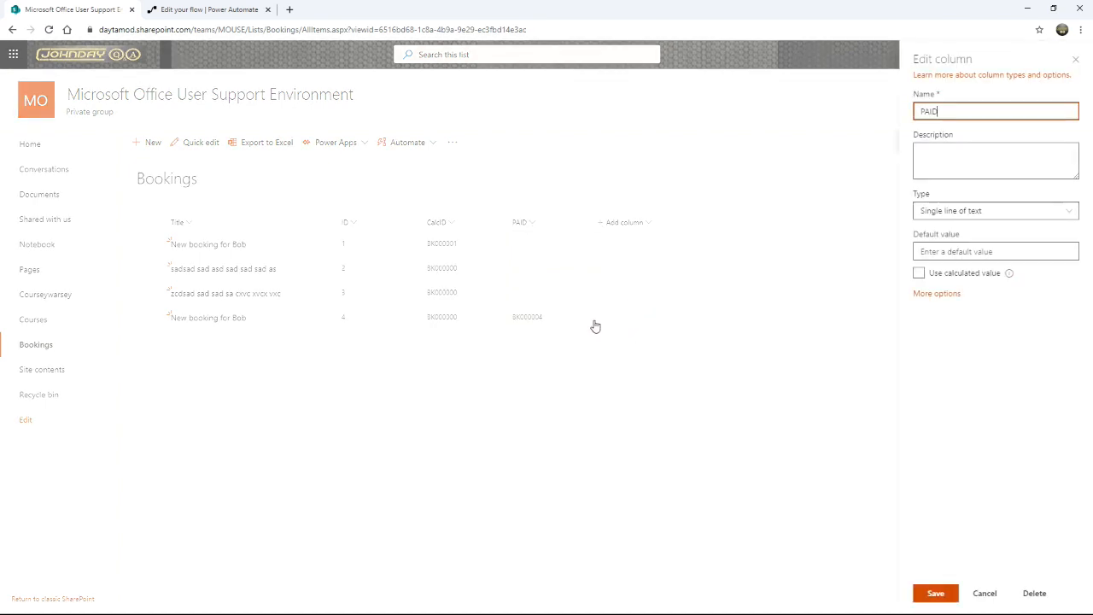
{"action": "left_click", "coordinate": [928, 252]}
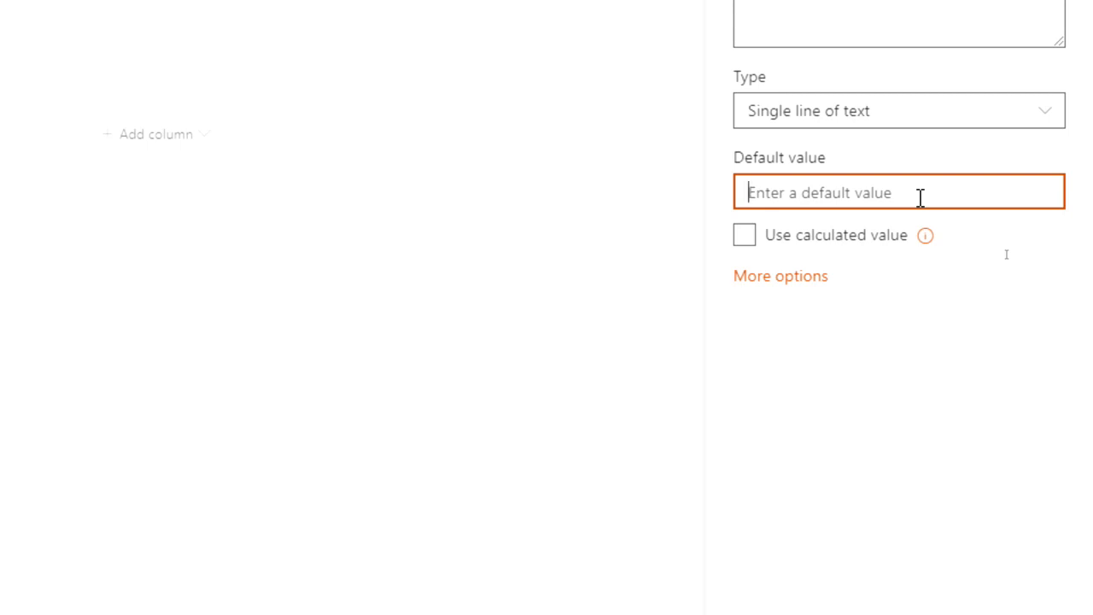
{"action": "type", "text": "[Getting new ID...]"}
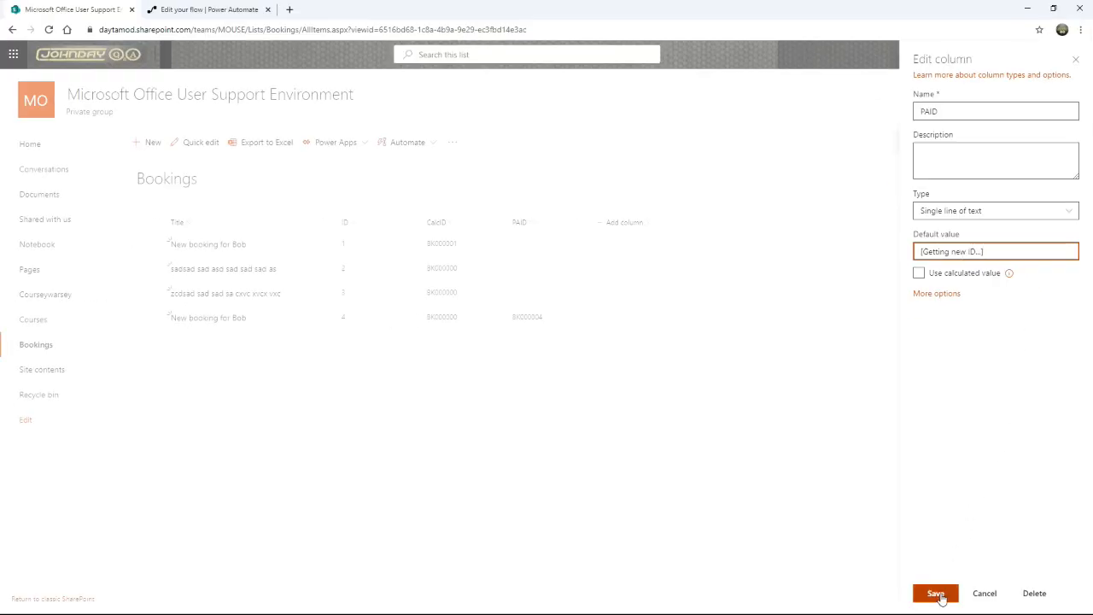
{"action": "left_click", "coordinate": [937, 594]}
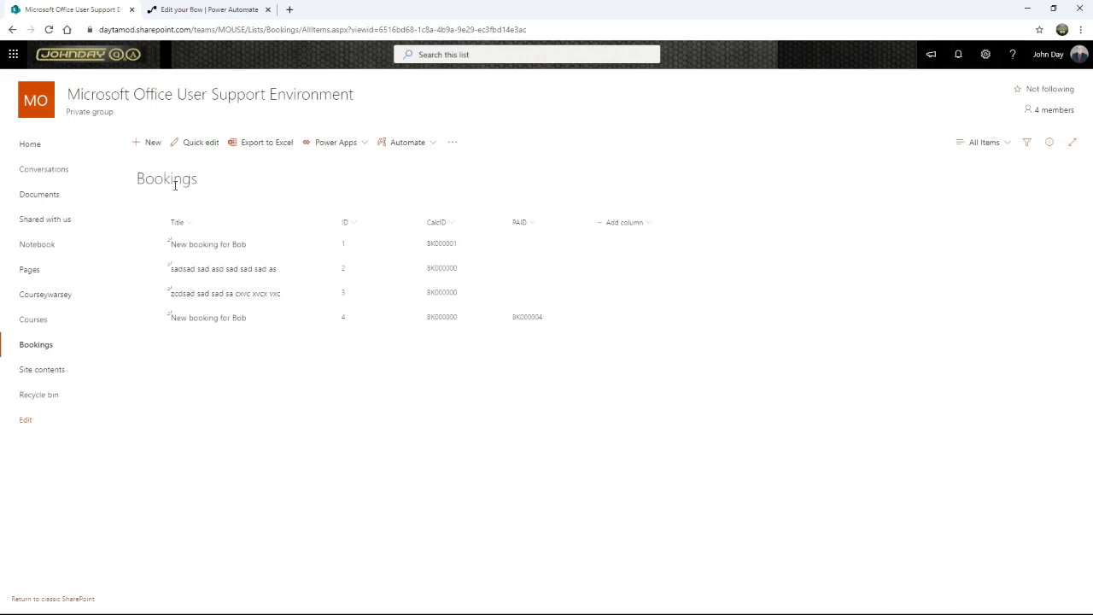
Step: Save a new Bookings item titled "fdsf sdfdsf dsf dsdf ds", keeping the default PAID text
{"action": "left_click", "coordinate": [149, 145]}
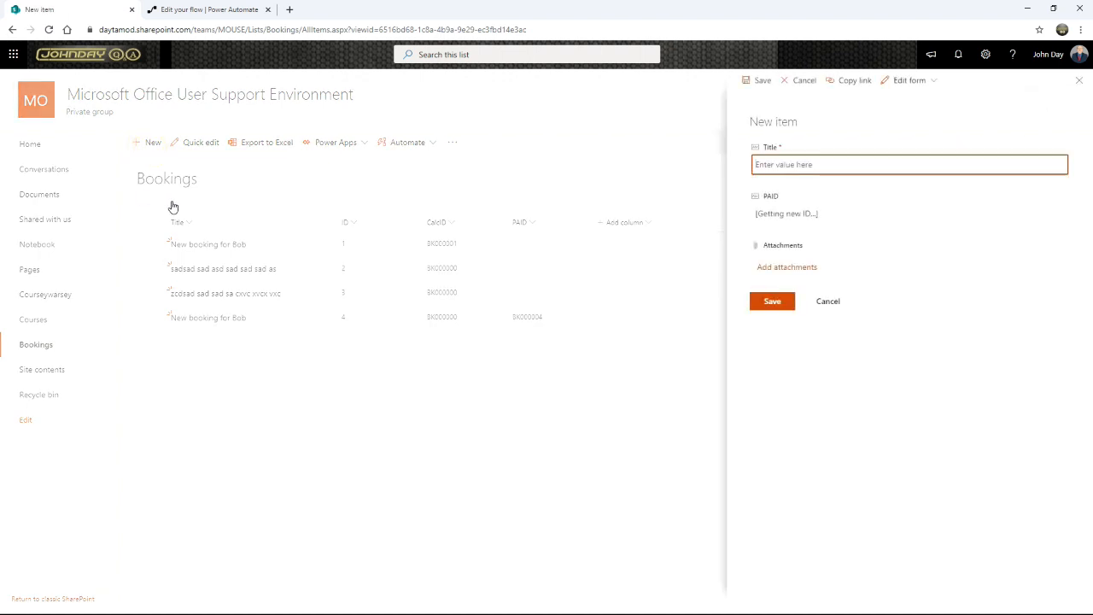
{"action": "type", "text": "fdsf sdfdsf dsf dsdf ds"}
{"action": "key", "text": "ctrl+a"}
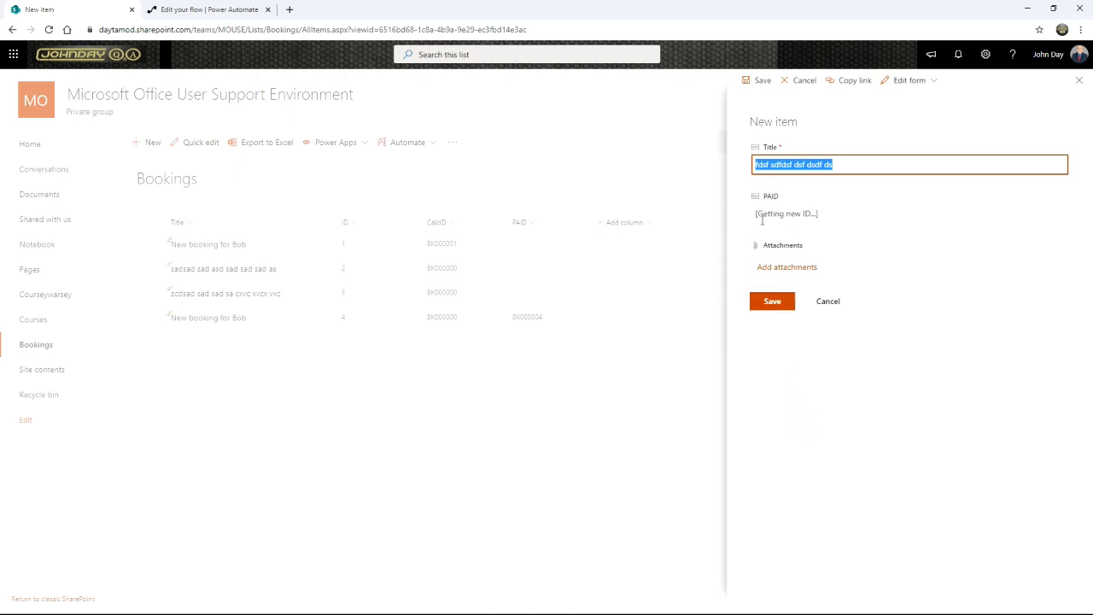
{"action": "left_click", "coordinate": [772, 303]}
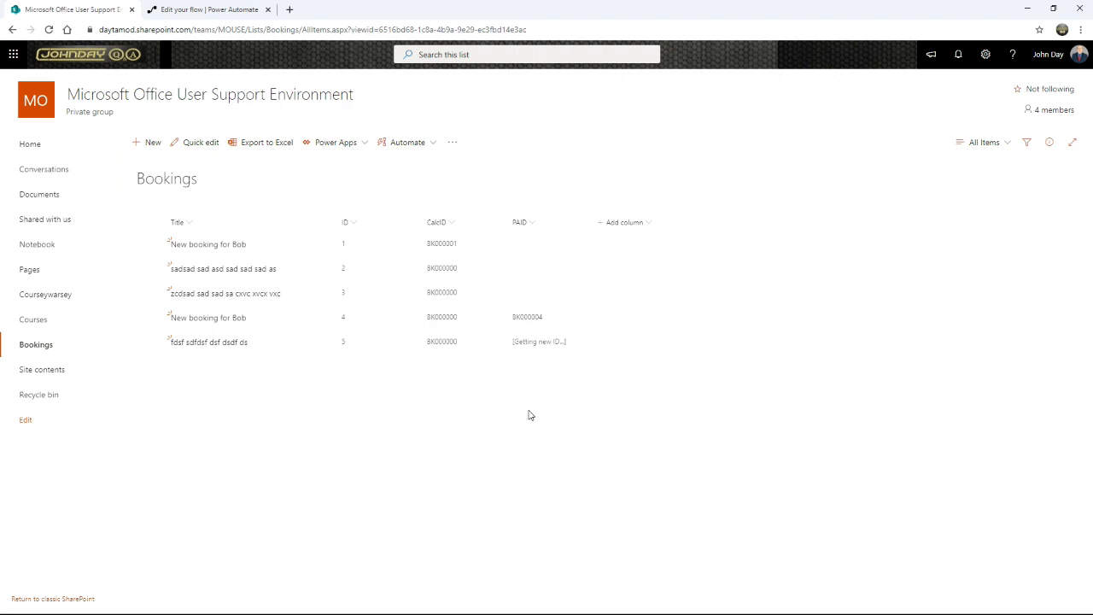
Step: Refresh the Bookings list to check whether the flow has replaced the new item's placeholder PAID text
{"action": "key", "text": "F5"}
{"action": "key", "text": "F5"}
{"action": "left_click", "coordinate": [608, 423]}
Step: Examine whether the PAID field can be edited in the form of the booking with ID 4, and leave without saving
{"action": "left_click", "coordinate": [216, 324]}
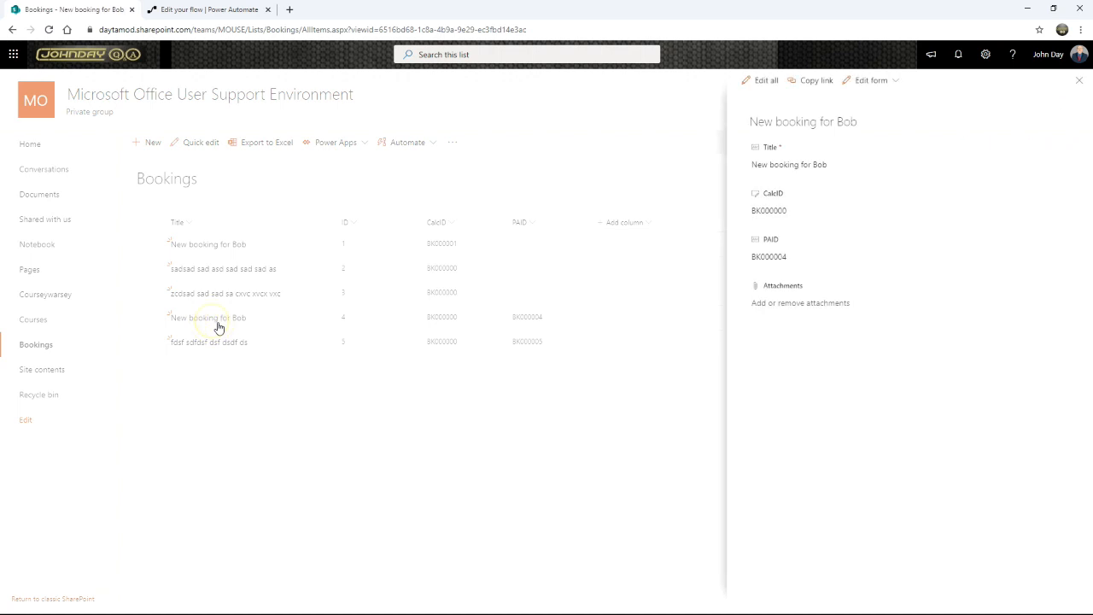
{"action": "left_click", "coordinate": [774, 88]}
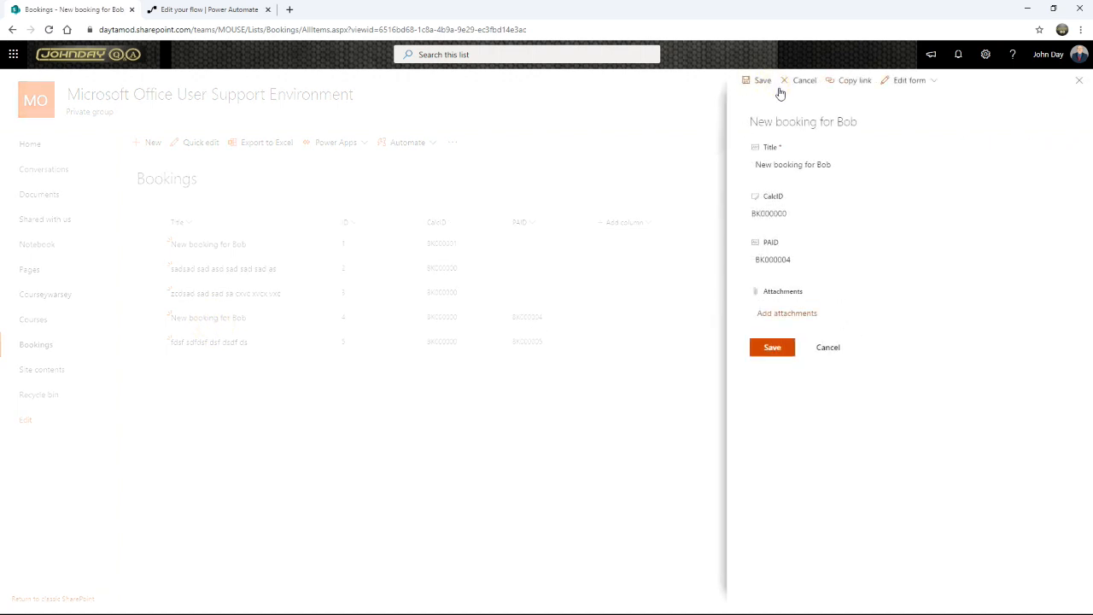
{"action": "left_click", "coordinate": [808, 260]}
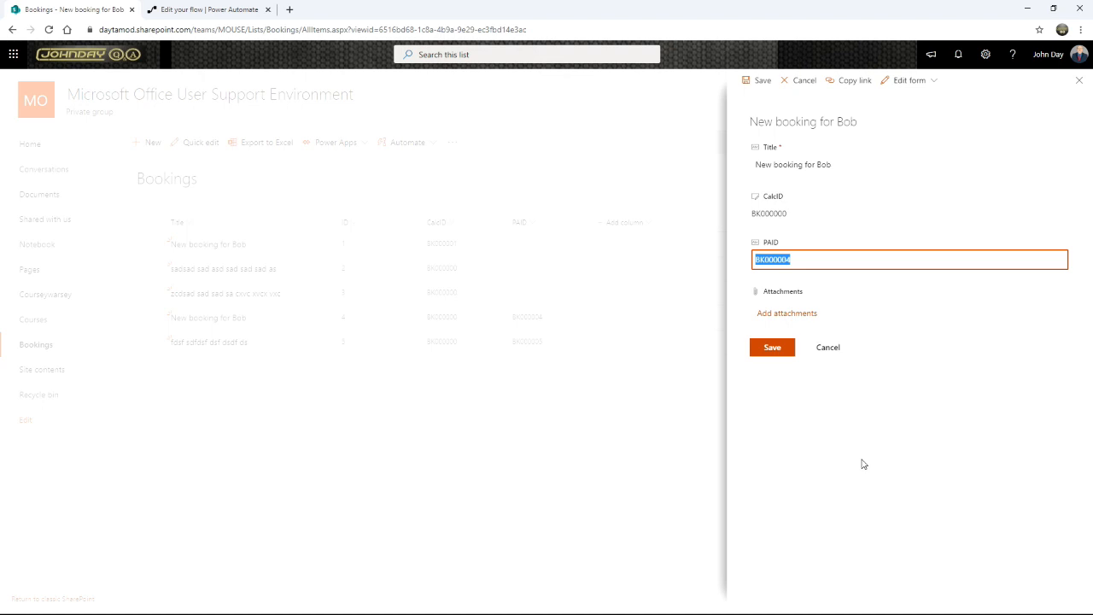
{"action": "left_click", "coordinate": [803, 263]}
{"action": "left_click", "coordinate": [828, 348]}
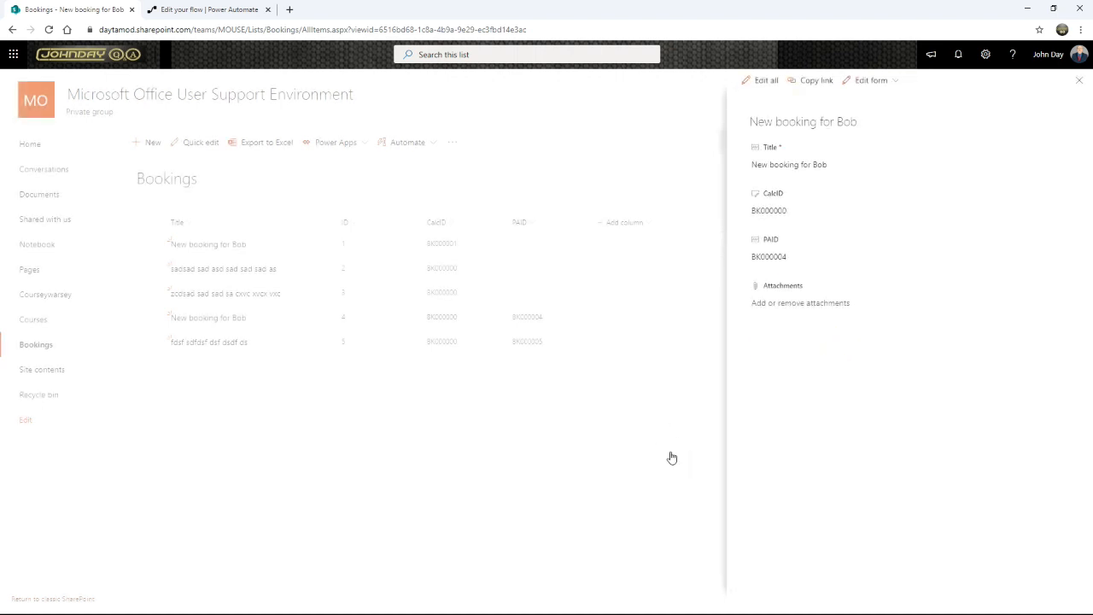
Step: Delete the calculated CalcID column from the Bookings list
{"action": "left_click", "coordinate": [449, 222]}
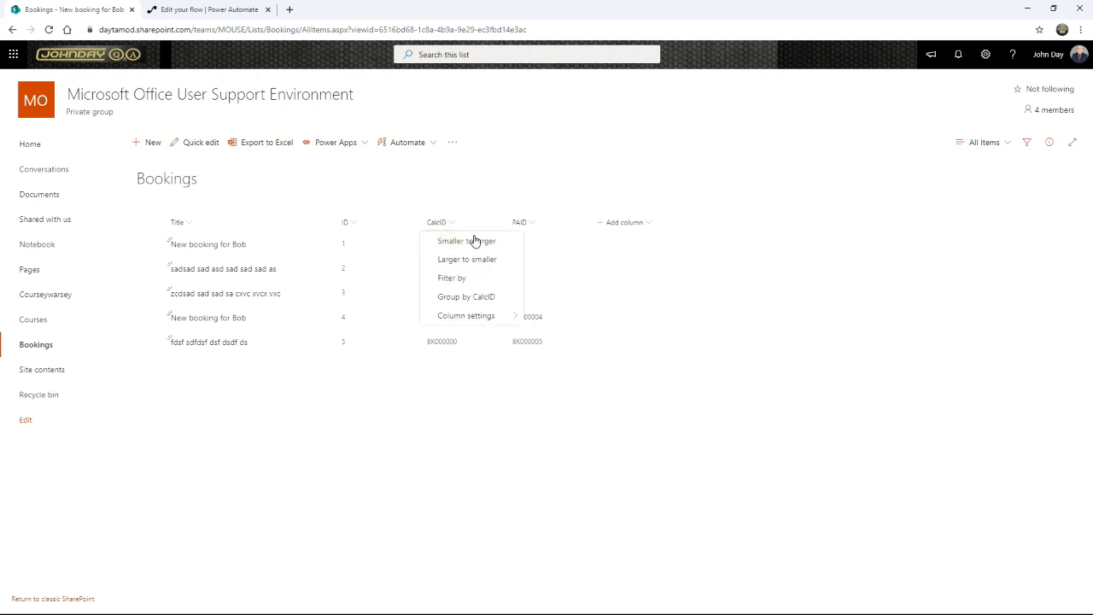
{"action": "left_click", "coordinate": [508, 418]}
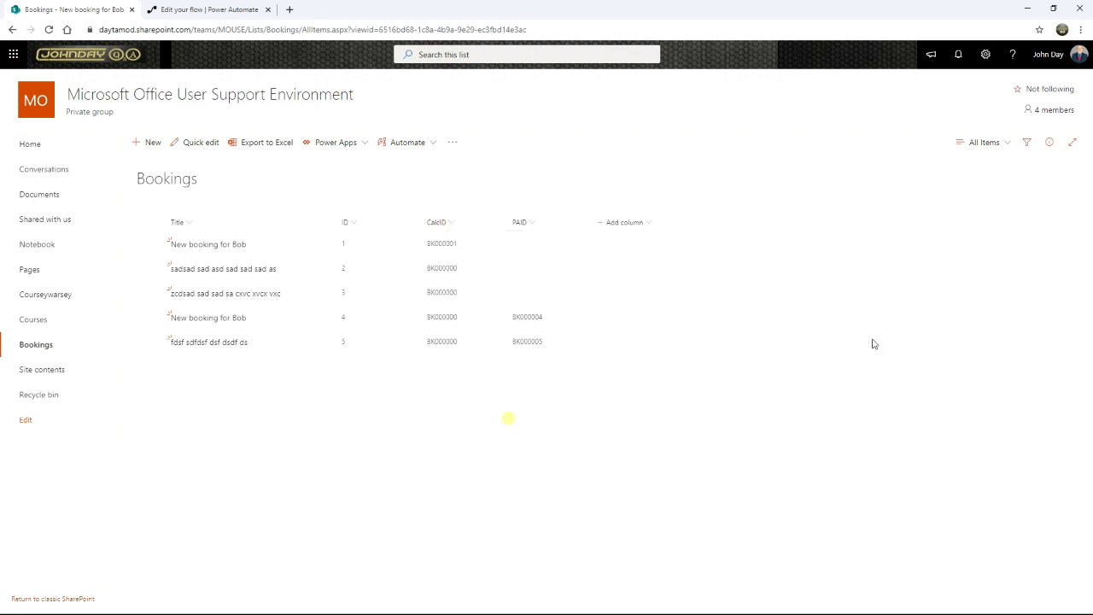
{"action": "left_click", "coordinate": [985, 56]}
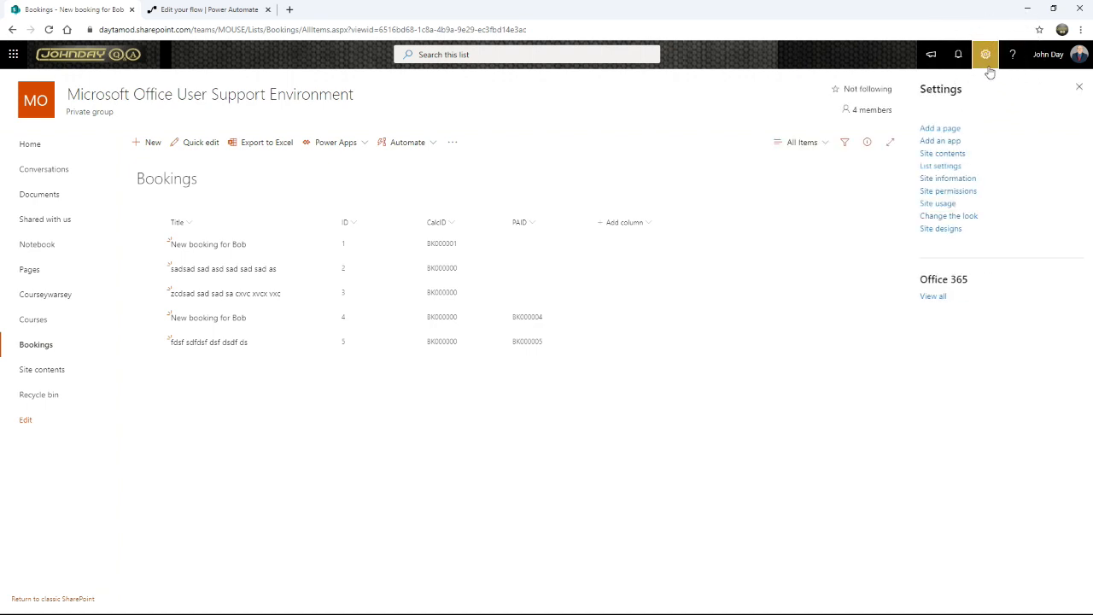
{"action": "left_click", "coordinate": [942, 168]}
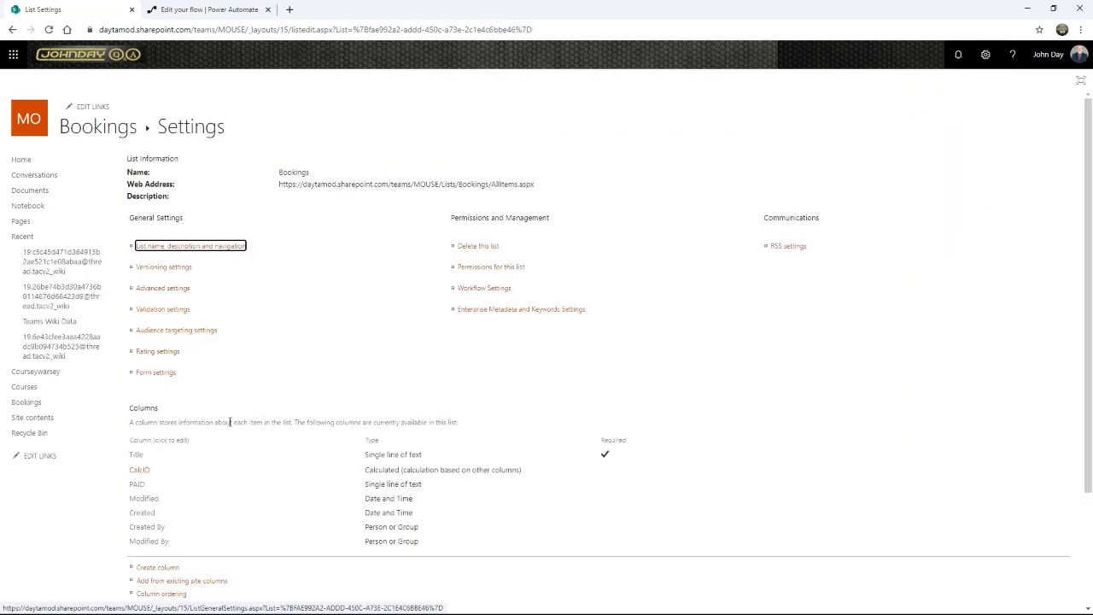
{"action": "scroll", "coordinate": [229, 423], "scroll_direction": "down", "scroll_amount": 1}
{"action": "left_click", "coordinate": [138, 419]}
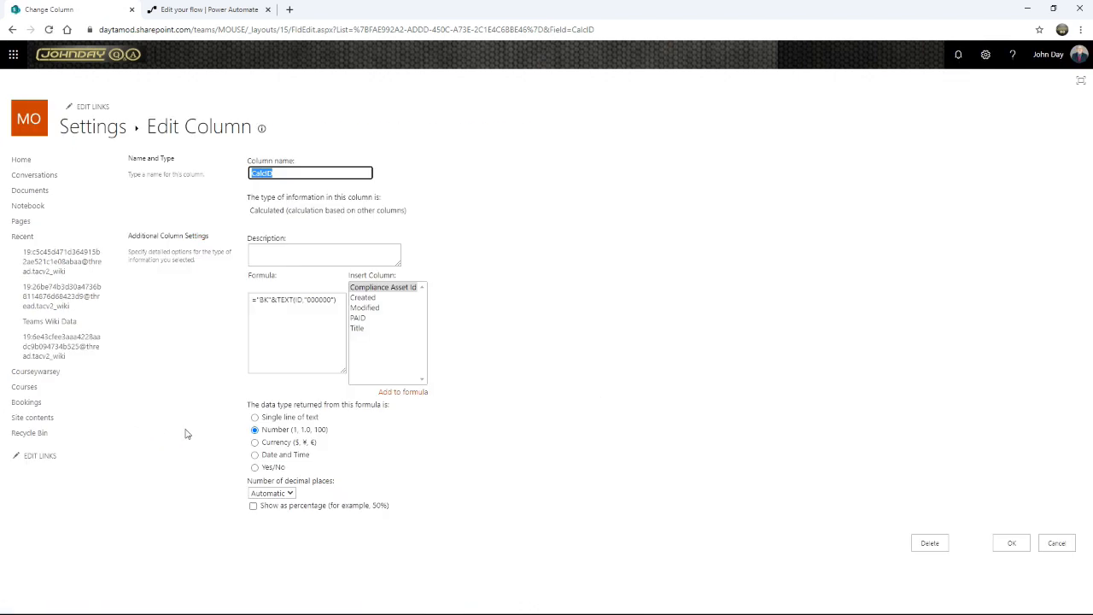
{"action": "left_click", "coordinate": [930, 543]}
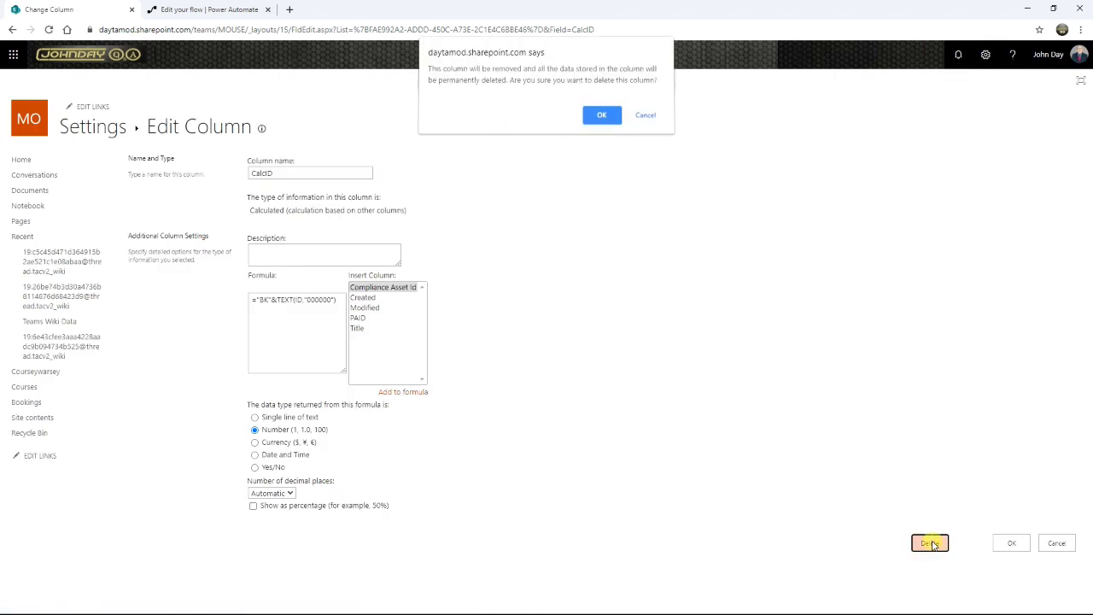
{"action": "left_click", "coordinate": [601, 116]}
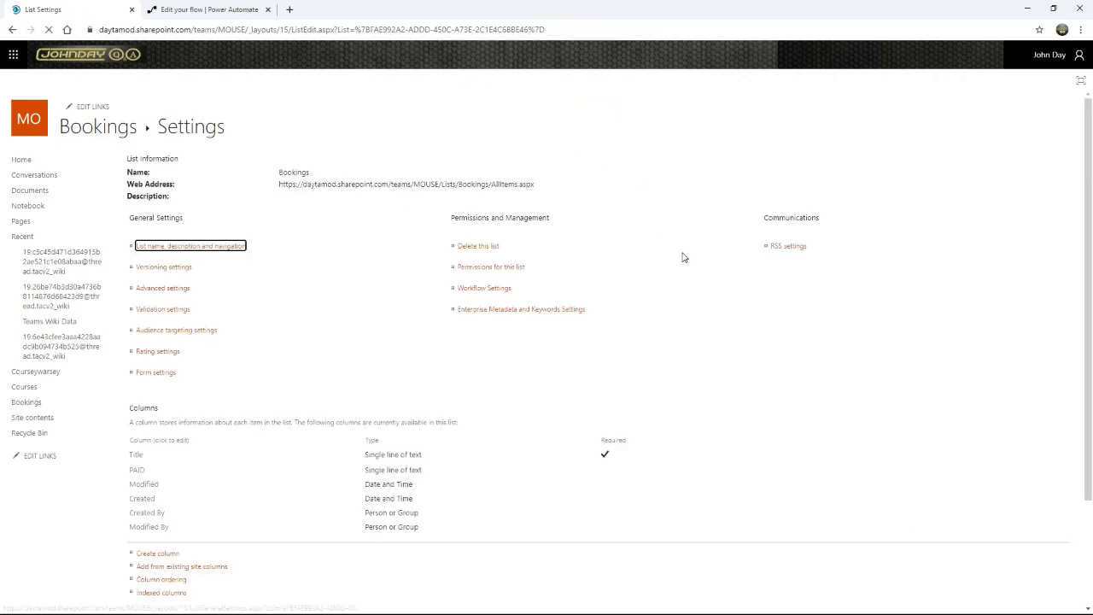
Step: Start a new Bookings list column named "Booking ID" with the Calculated type
{"action": "scroll", "coordinate": [399, 374], "scroll_direction": "down", "scroll_amount": 3}
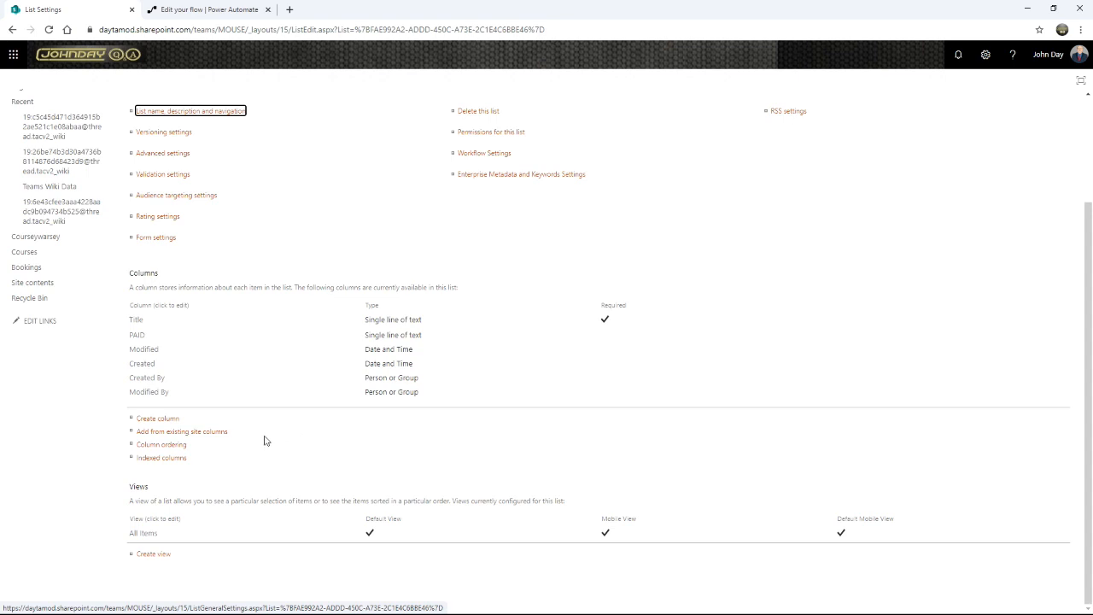
{"action": "left_click", "coordinate": [156, 420]}
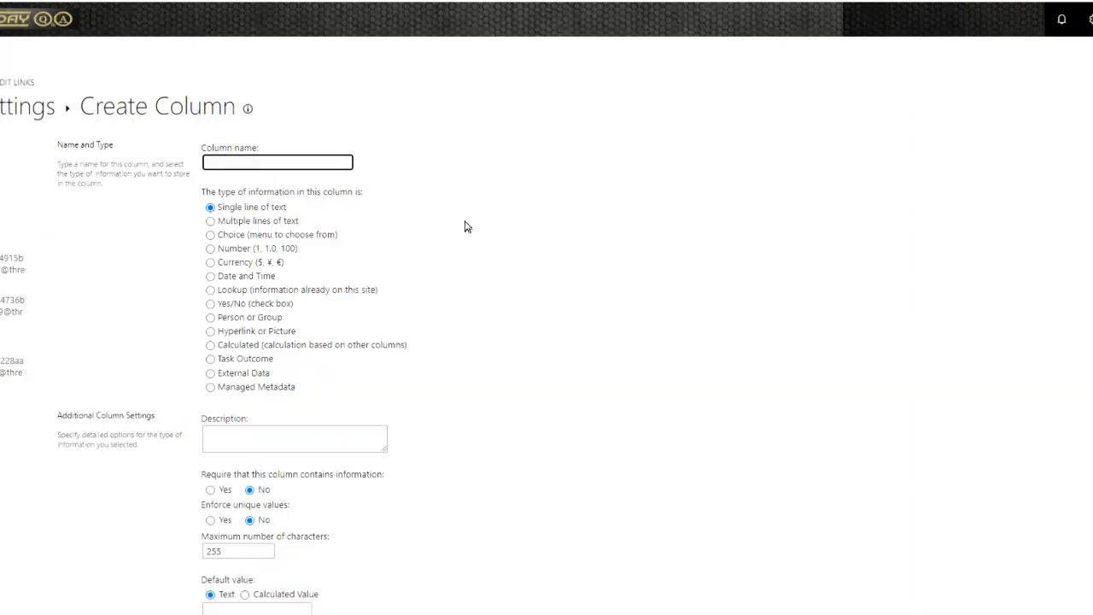
{"action": "type", "text": "B"}
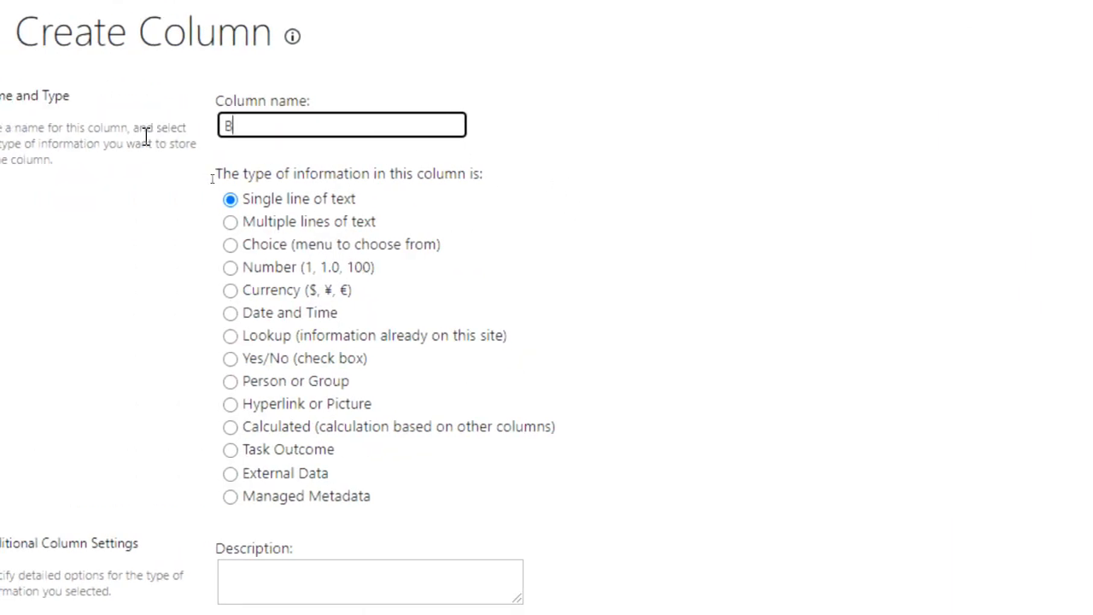
{"action": "type", "text": "ooking ID"}
{"action": "left_click", "coordinate": [230, 431]}
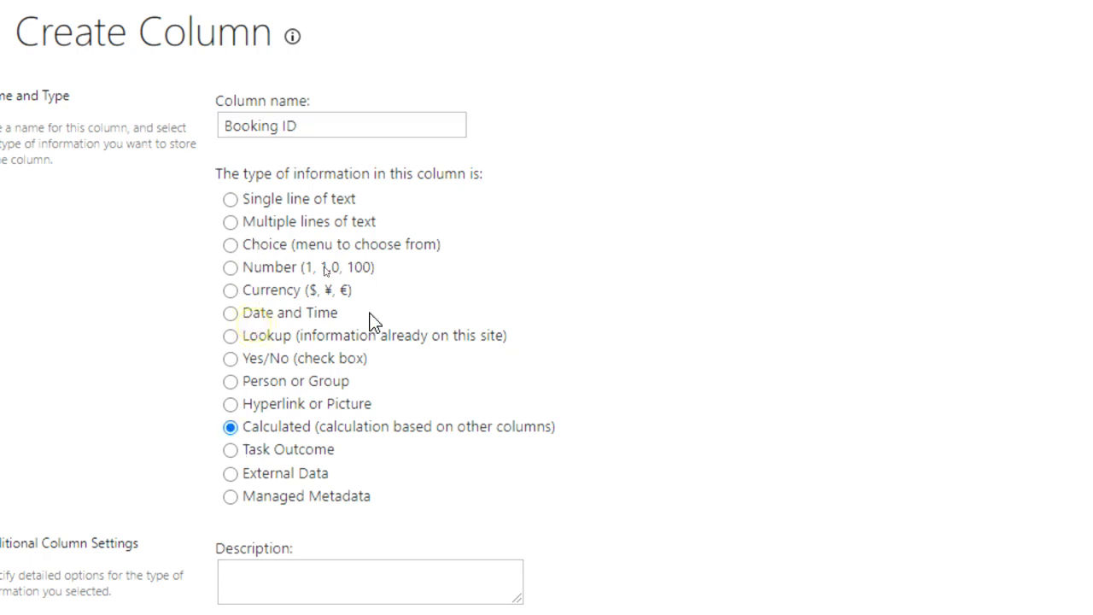
Step: Set the Booking ID formula to =[PAID], keep single line of text as the returned data type, and save the column
{"action": "scroll", "coordinate": [689, 547], "scroll_direction": "down", "scroll_amount": 2}
{"action": "scroll", "coordinate": [692, 544], "scroll_direction": "down", "scroll_amount": 3}
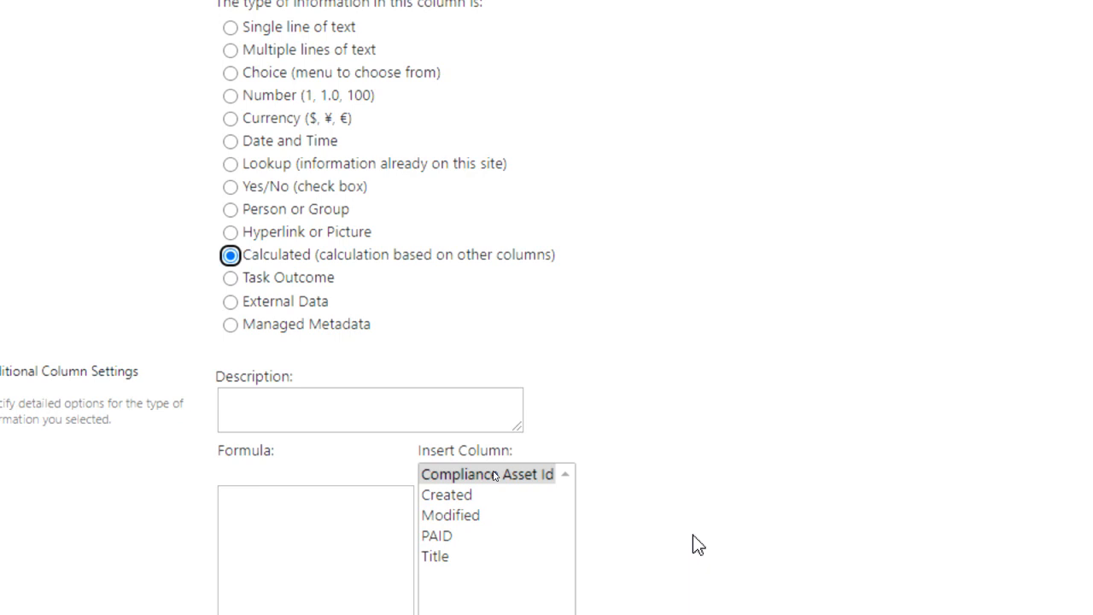
{"action": "left_click", "coordinate": [298, 312]}
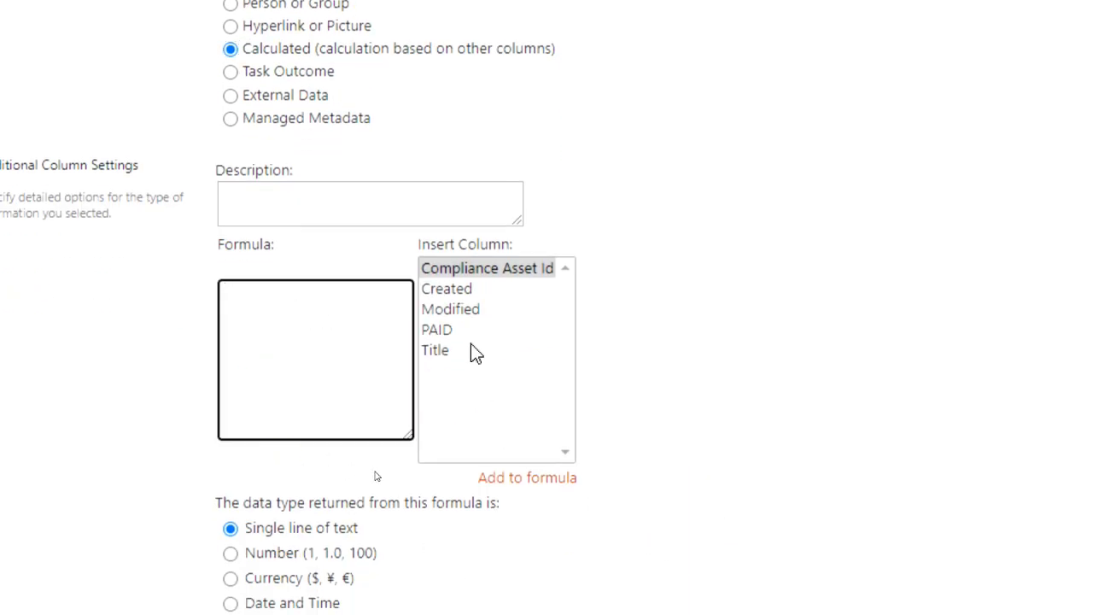
{"action": "type", "text": "="}
{"action": "double_click", "coordinate": [434, 329]}
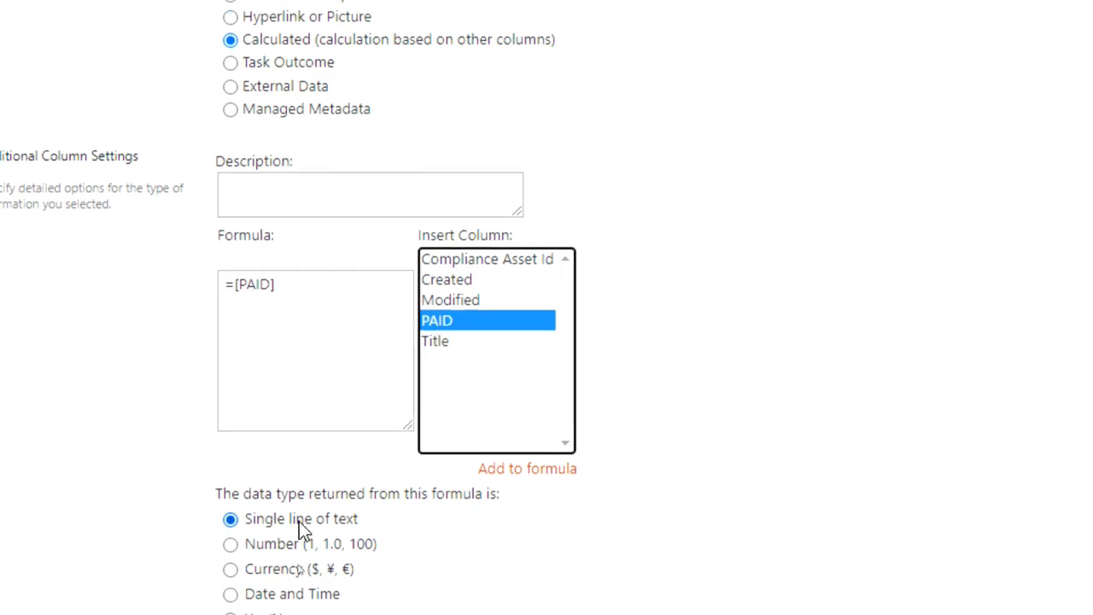
{"action": "left_click", "coordinate": [768, 504]}
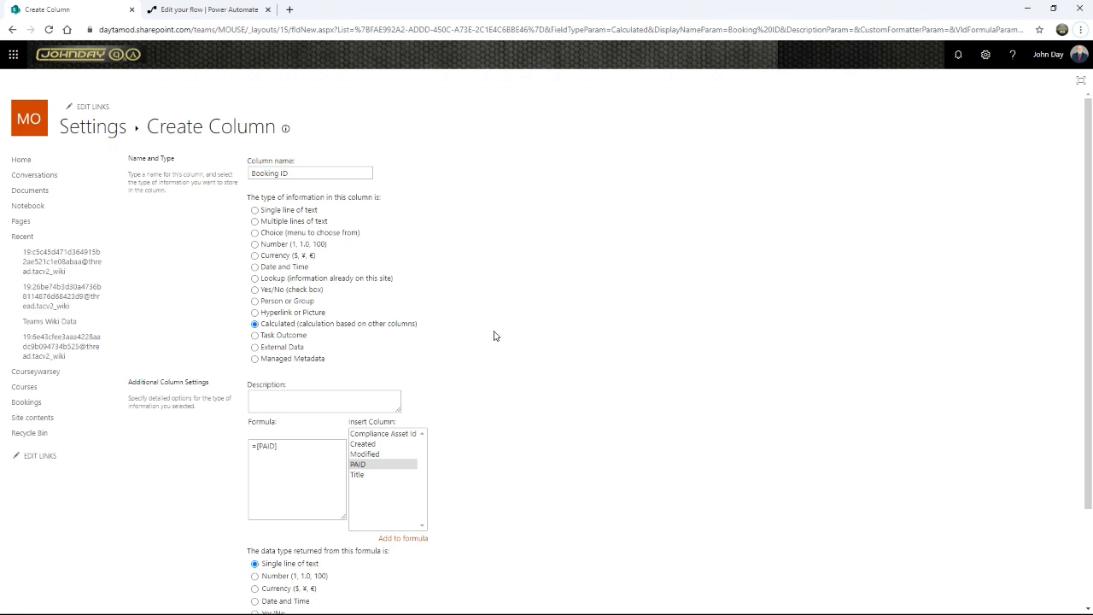
{"action": "scroll", "coordinate": [500, 350], "scroll_direction": "down", "scroll_amount": 3}
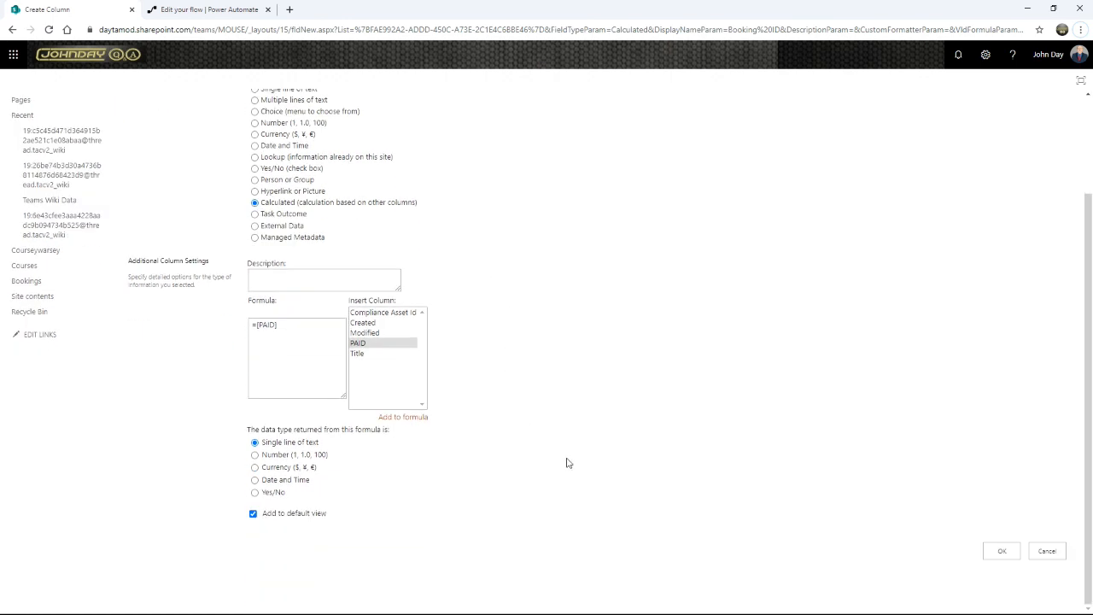
{"action": "left_click", "coordinate": [1002, 551]}
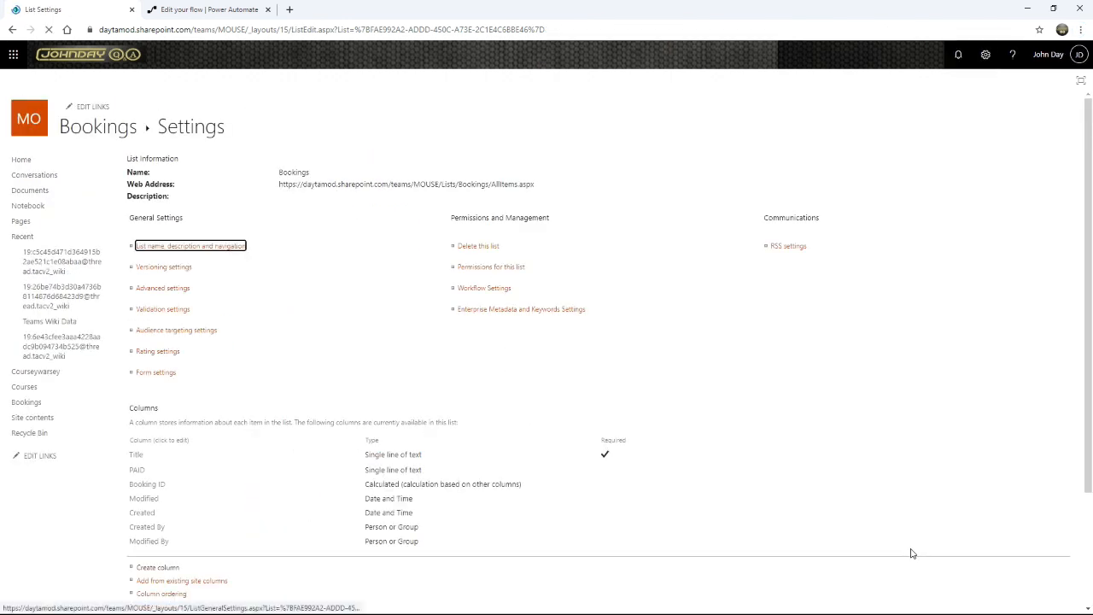
Step: Return to the Bookings list, check which fields the new item form offers, and leave it without saving
{"action": "left_click", "coordinate": [99, 128]}
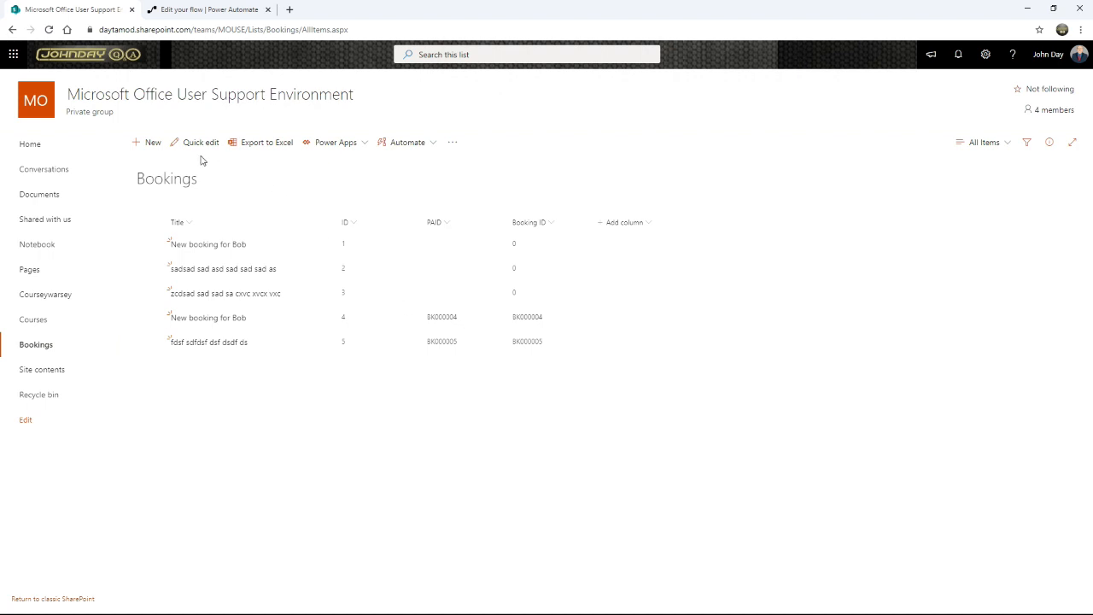
{"action": "left_click", "coordinate": [146, 145]}
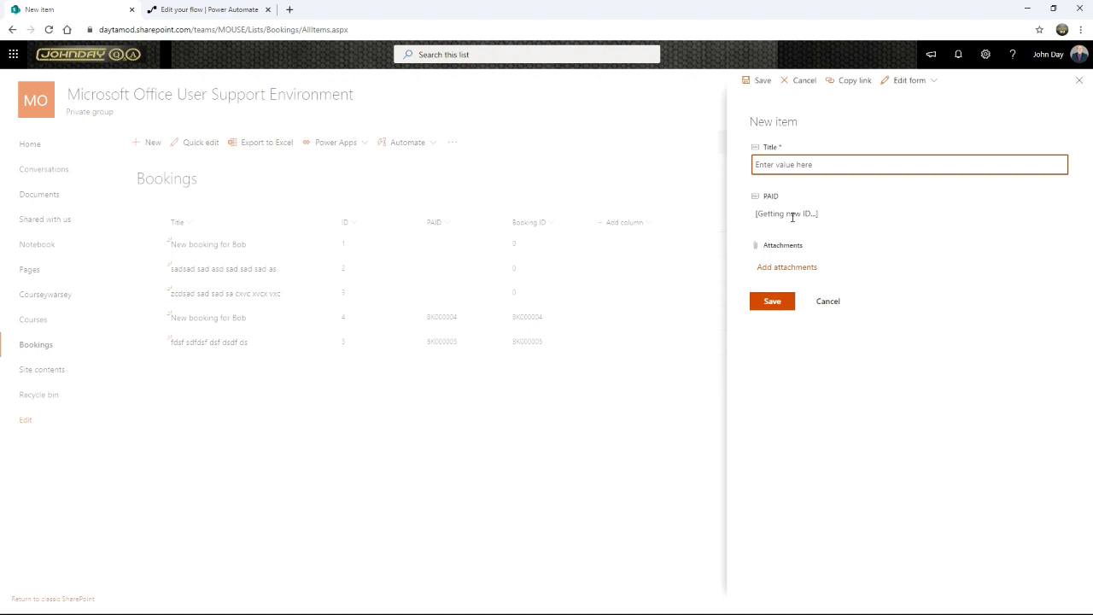
{"action": "left_click", "coordinate": [828, 320]}
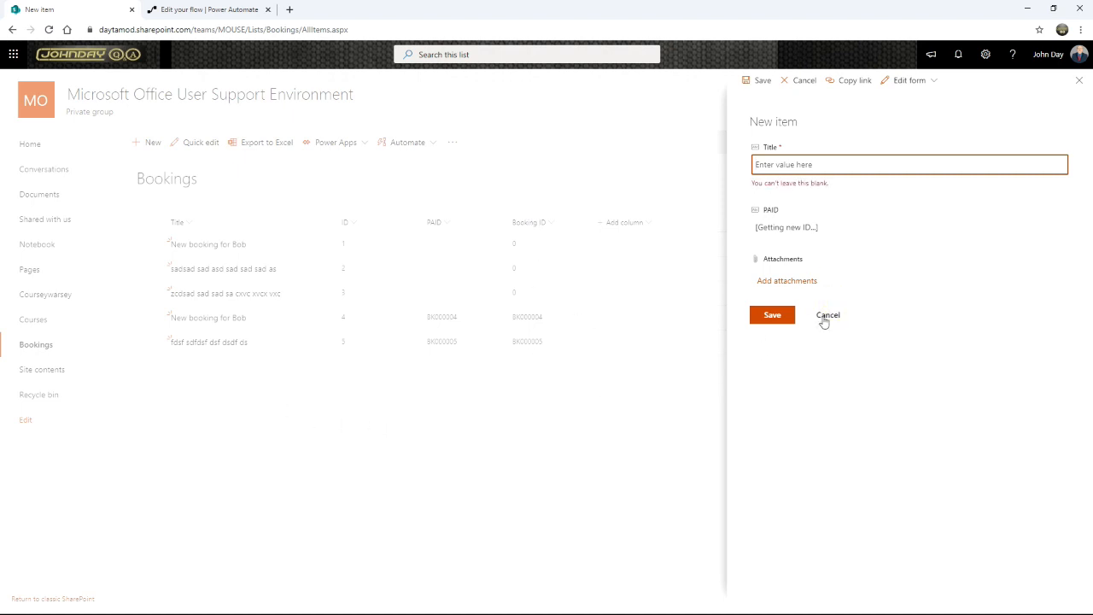
{"action": "left_click", "coordinate": [825, 316]}
Step: Examine whether the calculated Booking ID field can be edited in the form of the booking with ID 4, and leave without saving
{"action": "left_click", "coordinate": [204, 319]}
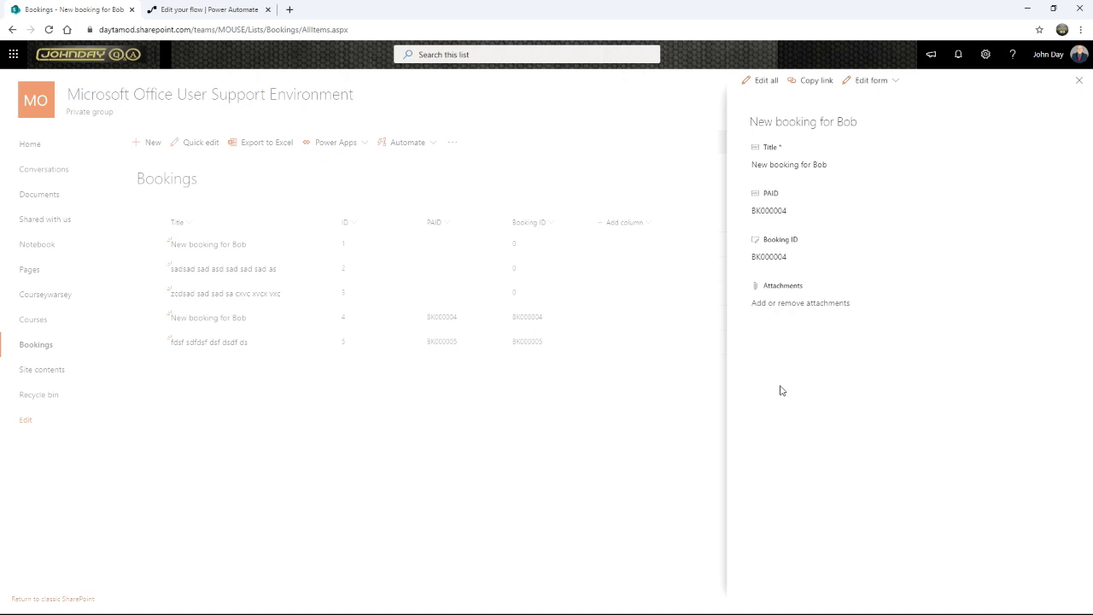
{"action": "left_click", "coordinate": [764, 80]}
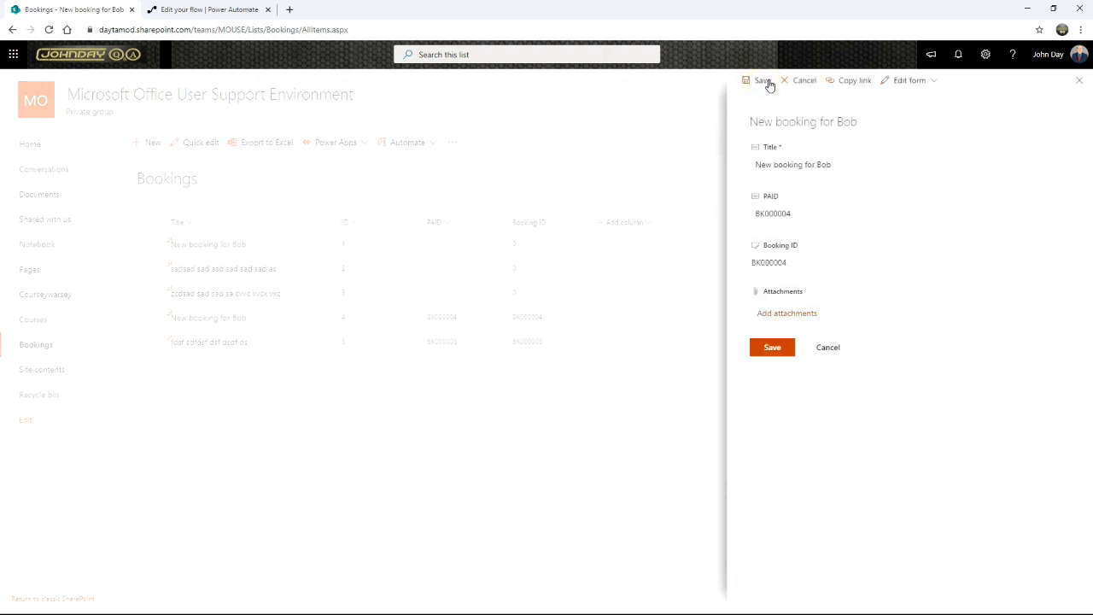
{"action": "left_click", "coordinate": [776, 259]}
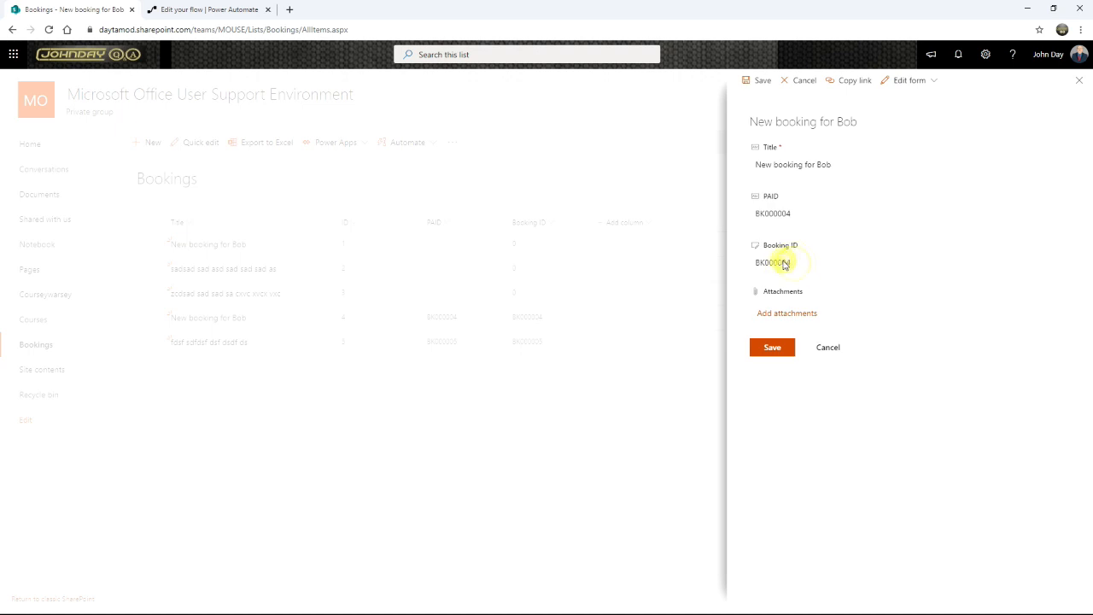
{"action": "left_click", "coordinate": [784, 261]}
{"action": "left_click", "coordinate": [774, 261]}
{"action": "left_click", "coordinate": [758, 248]}
{"action": "left_click", "coordinate": [791, 265]}
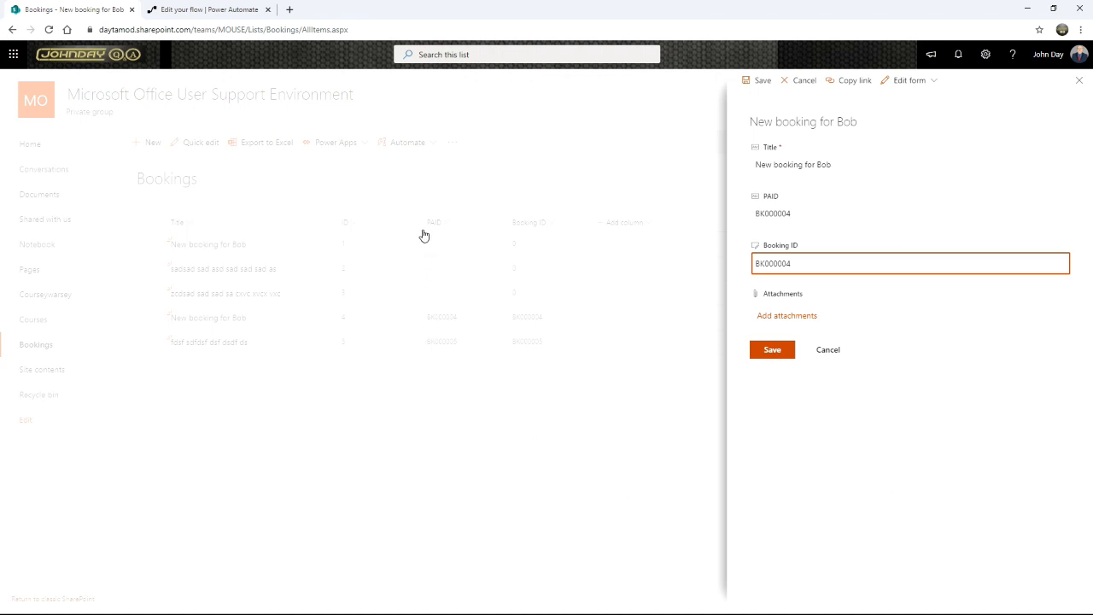
{"action": "mouse_move", "coordinate": [409, 197]}
{"action": "left_mouse_down"}
{"action": "mouse_move", "coordinate": [458, 298]}
{"action": "mouse_move", "coordinate": [472, 395]}
{"action": "left_mouse_up"}
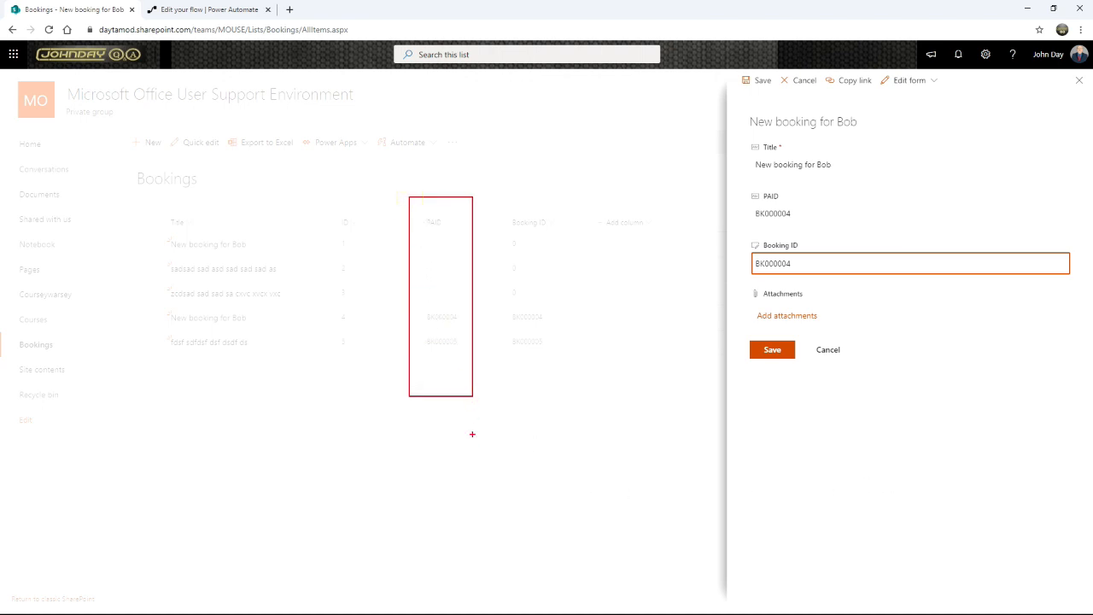
{"action": "mouse_move", "coordinate": [740, 181]}
{"action": "left_mouse_down"}
{"action": "mouse_move", "coordinate": [781, 209]}
{"action": "mouse_move", "coordinate": [1082, 228]}
{"action": "left_mouse_up"}
{"action": "key", "text": "Escape"}
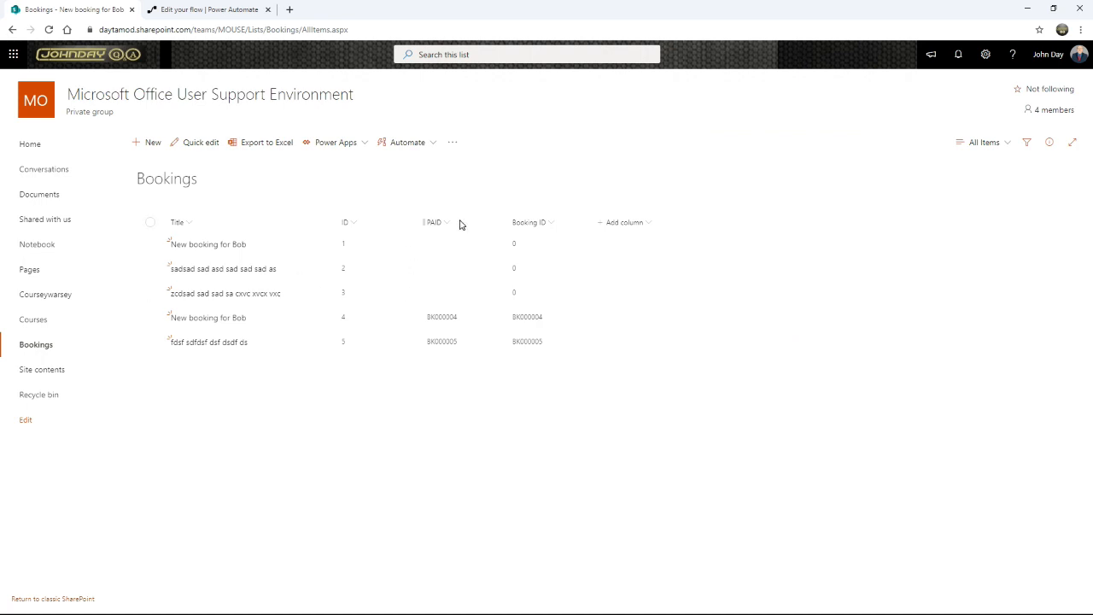
Step: Hide the PAID column from the Bookings list's All Items view and save the view
{"action": "left_click", "coordinate": [985, 54]}
{"action": "left_click", "coordinate": [938, 166]}
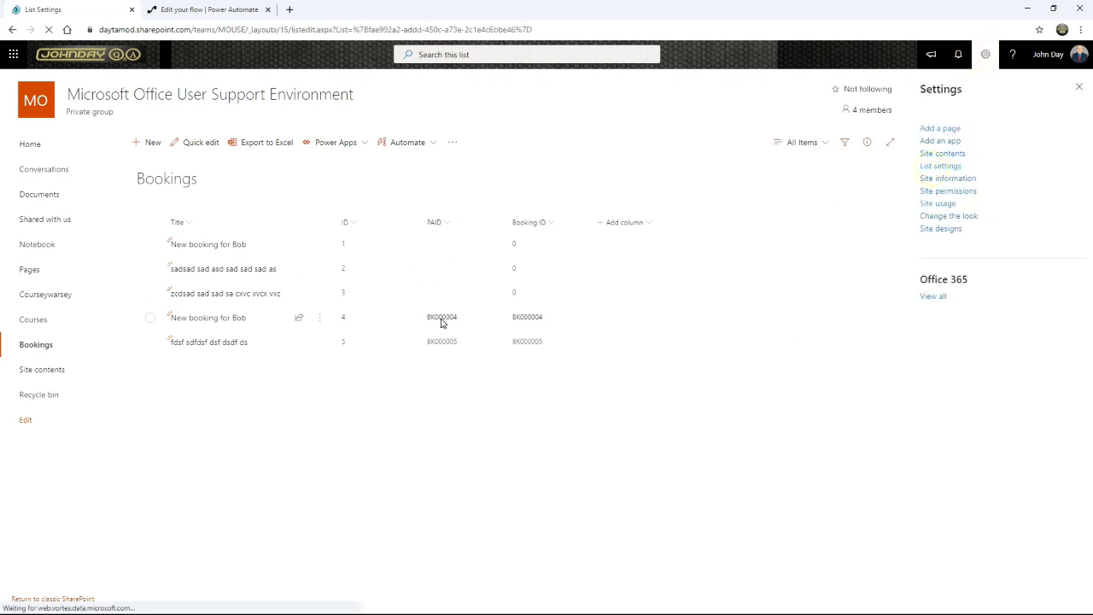
{"action": "scroll", "coordinate": [341, 359], "scroll_direction": "down", "scroll_amount": 2}
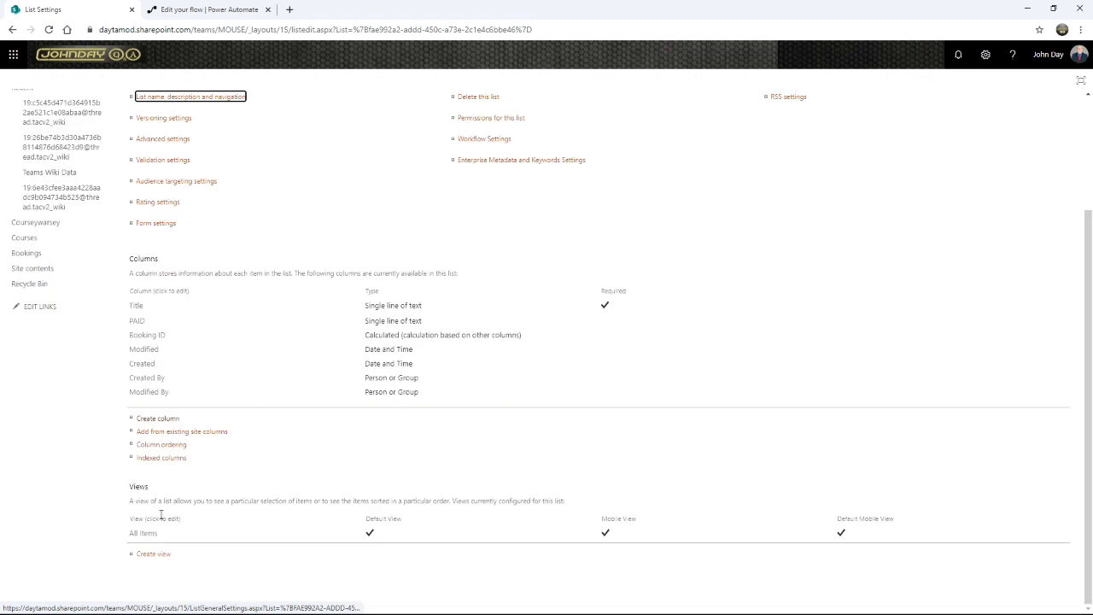
{"action": "left_click", "coordinate": [142, 533]}
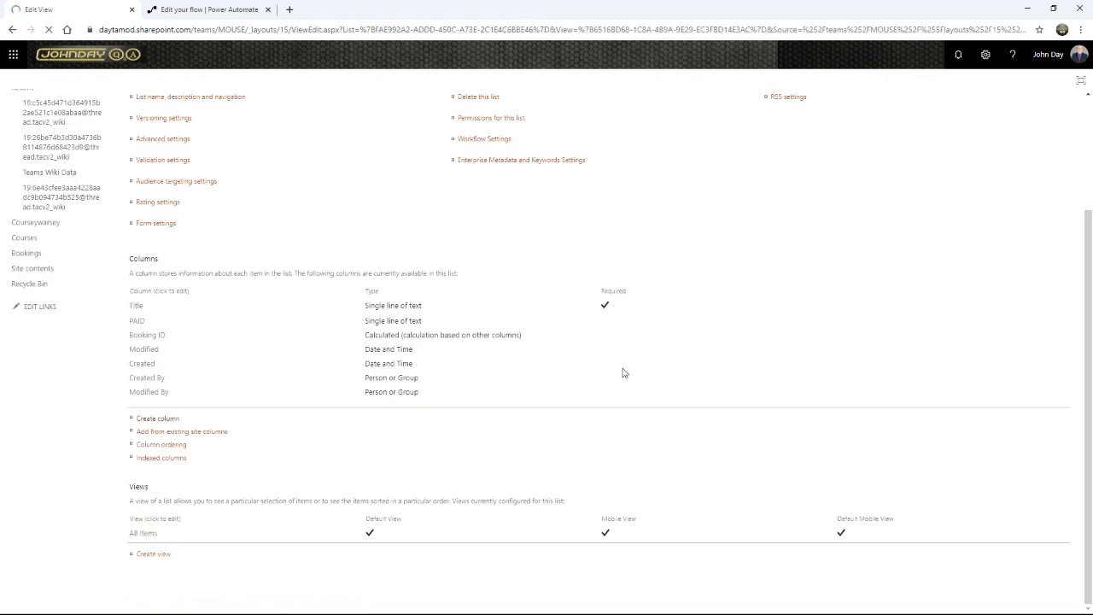
{"action": "scroll", "coordinate": [730, 397], "scroll_direction": "down", "scroll_amount": 2}
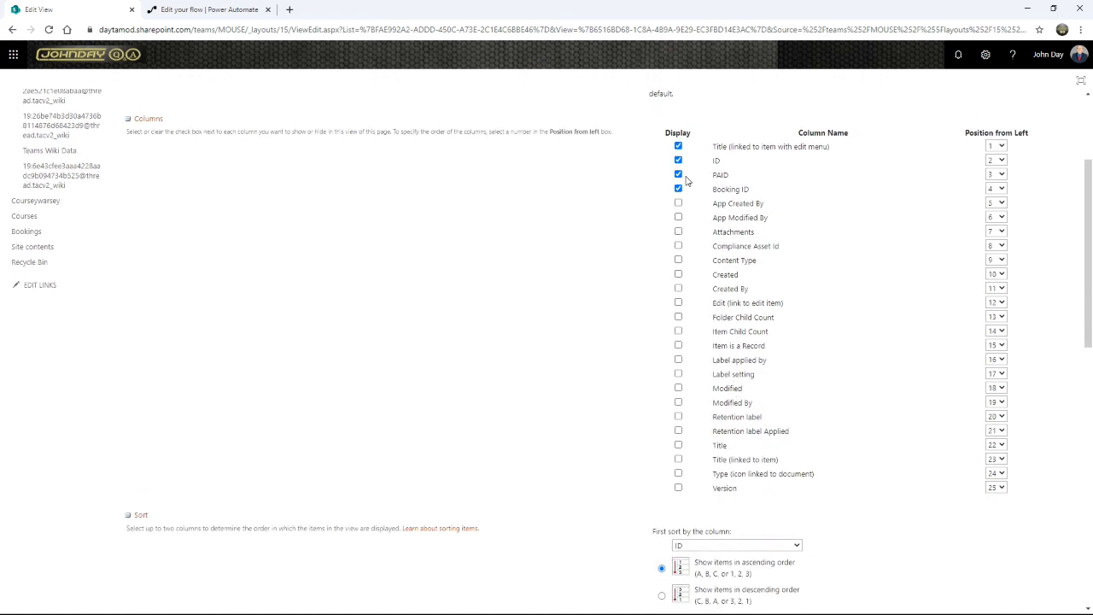
{"action": "key", "text": "ctrl"}
{"action": "key", "text": "ctrl"}
{"action": "key", "text": "ctrl"}
{"action": "key", "text": "ctrl"}
{"action": "key", "text": "ctrl"}
{"action": "scroll", "coordinate": [724, 354], "scroll_direction": "down", "scroll_amount": 7}
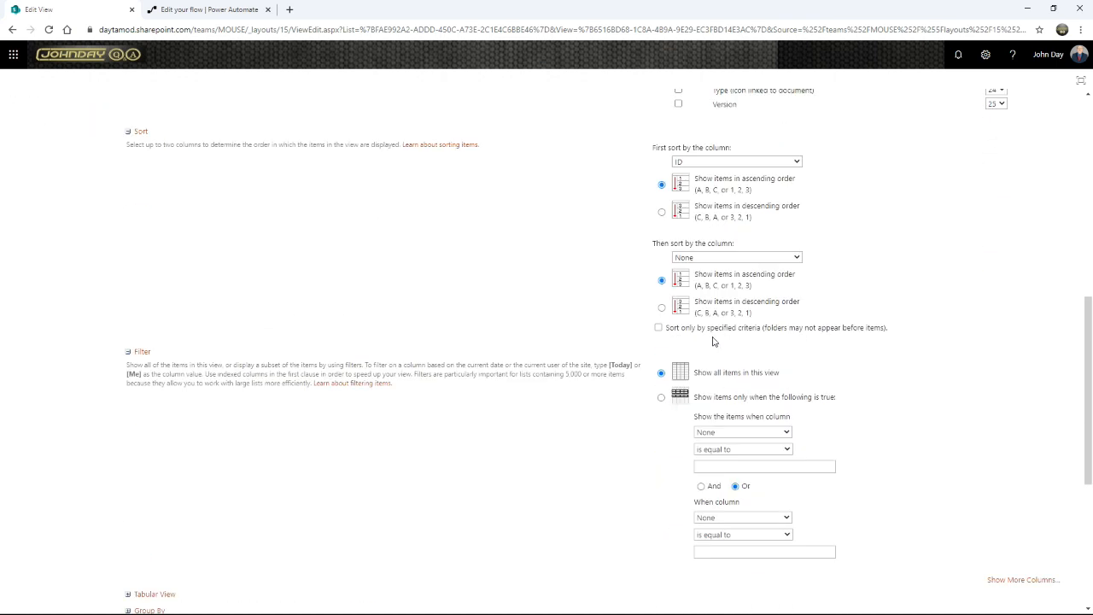
{"action": "scroll", "coordinate": [736, 367], "scroll_direction": "down", "scroll_amount": 3}
{"action": "left_click", "coordinate": [1001, 553]}
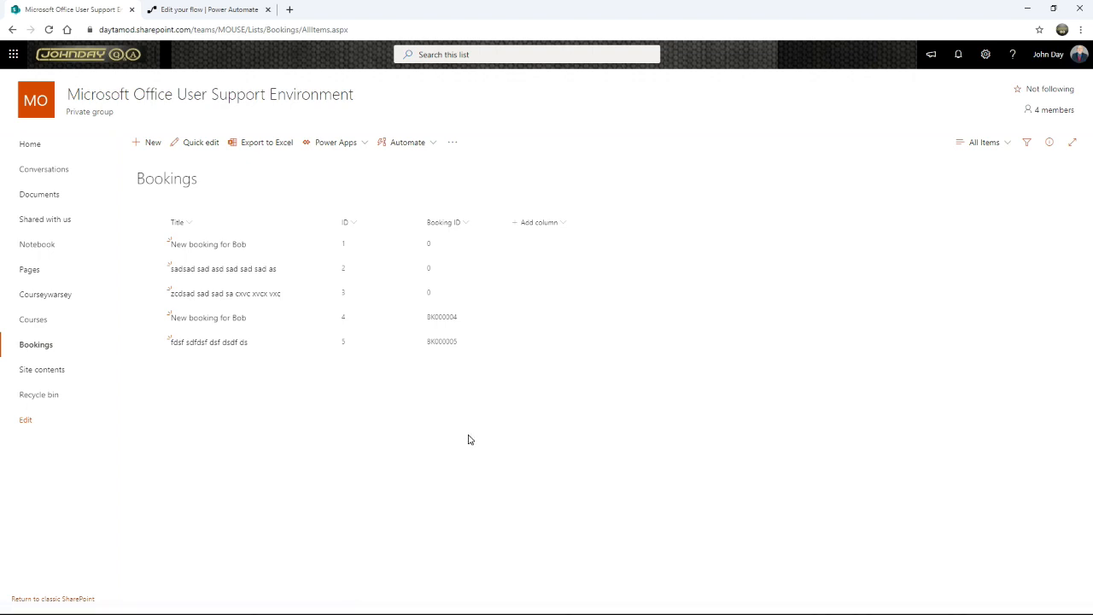
Step: Check the PAID and Booking ID fields in the details of the booking with ID 2, and close them
{"action": "left_click", "coordinate": [212, 269]}
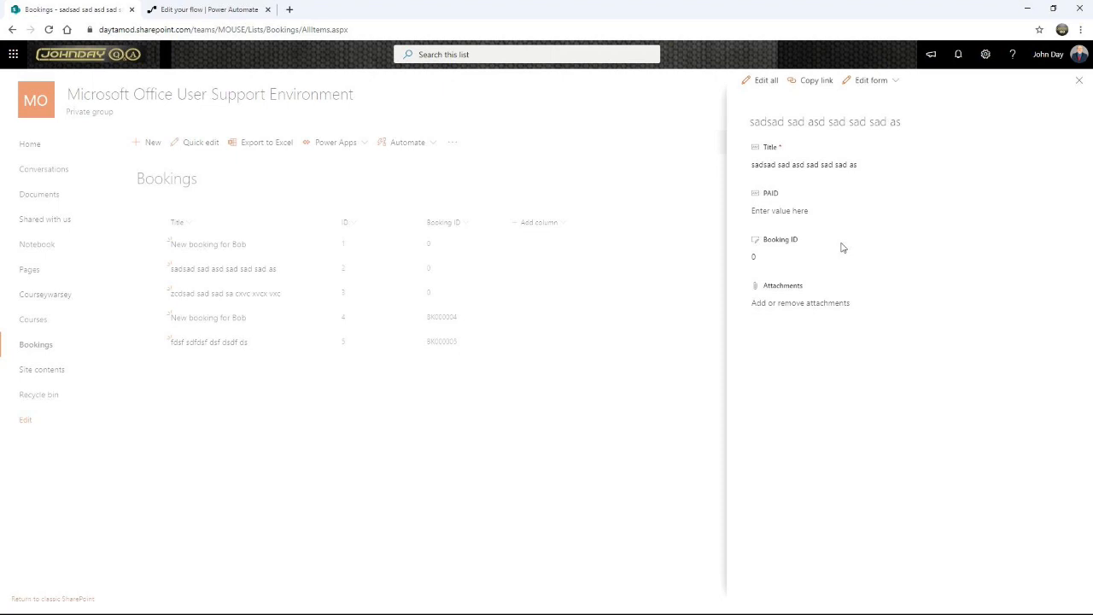
{"action": "left_click", "coordinate": [1078, 81]}
{"action": "left_click", "coordinate": [468, 442]}
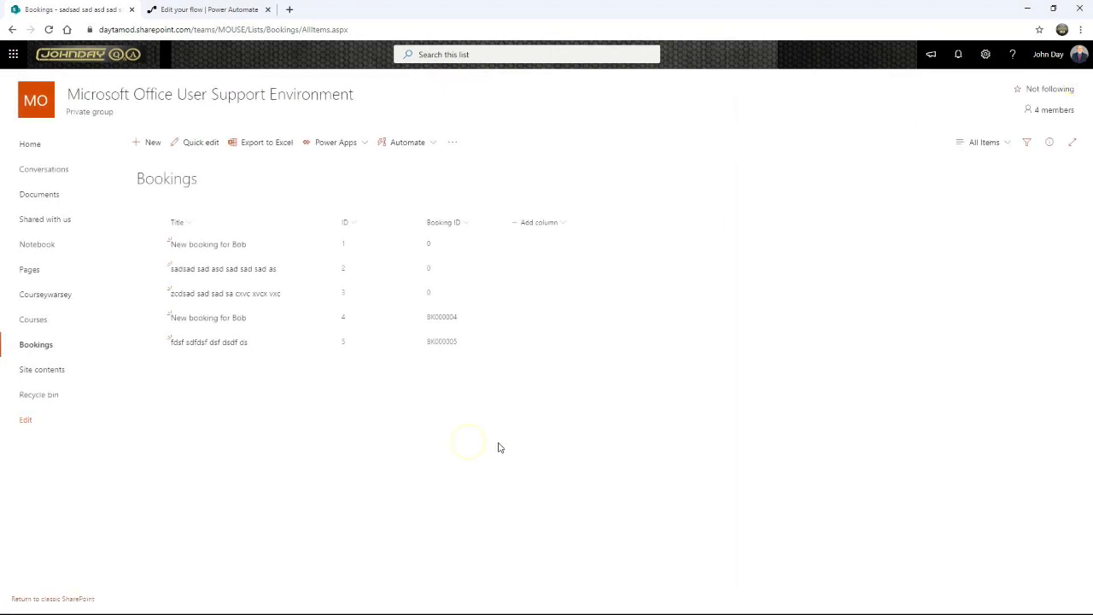
Step: Allow management of content types in the Bookings list's advanced settings and save the change
{"action": "left_click", "coordinate": [985, 53]}
{"action": "left_click", "coordinate": [942, 166]}
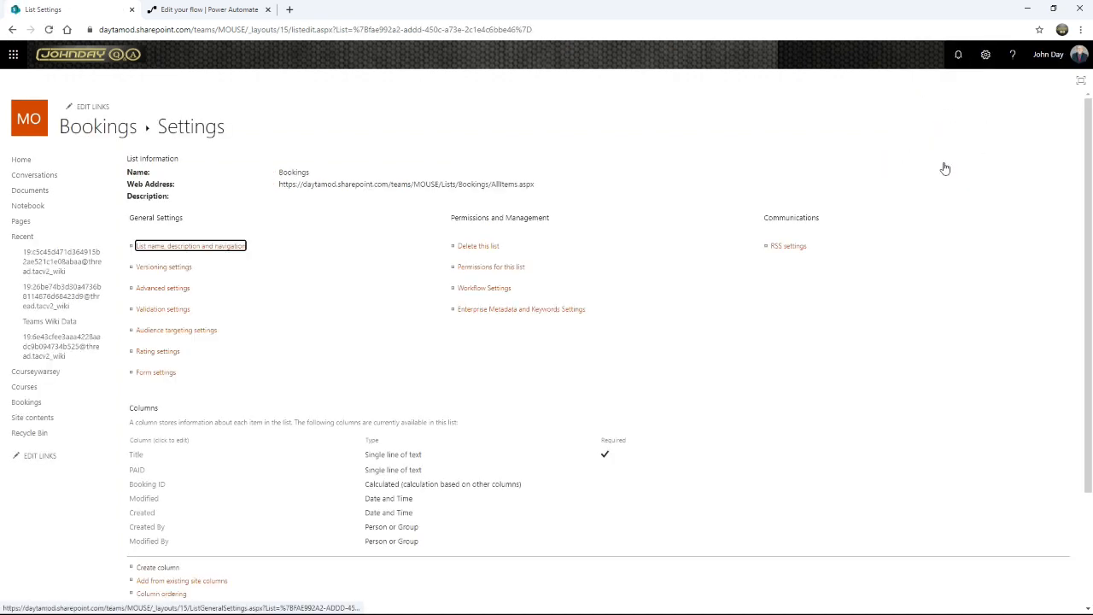
{"action": "scroll", "coordinate": [286, 315], "scroll_direction": "down", "scroll_amount": 2}
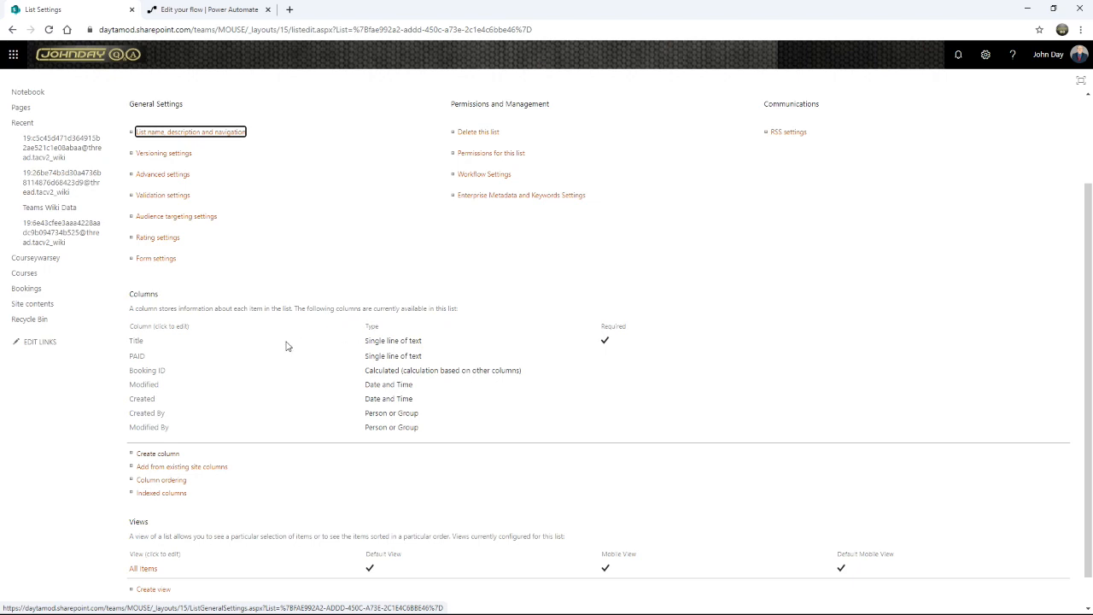
{"action": "scroll", "coordinate": [165, 350], "scroll_direction": "up", "scroll_amount": 2}
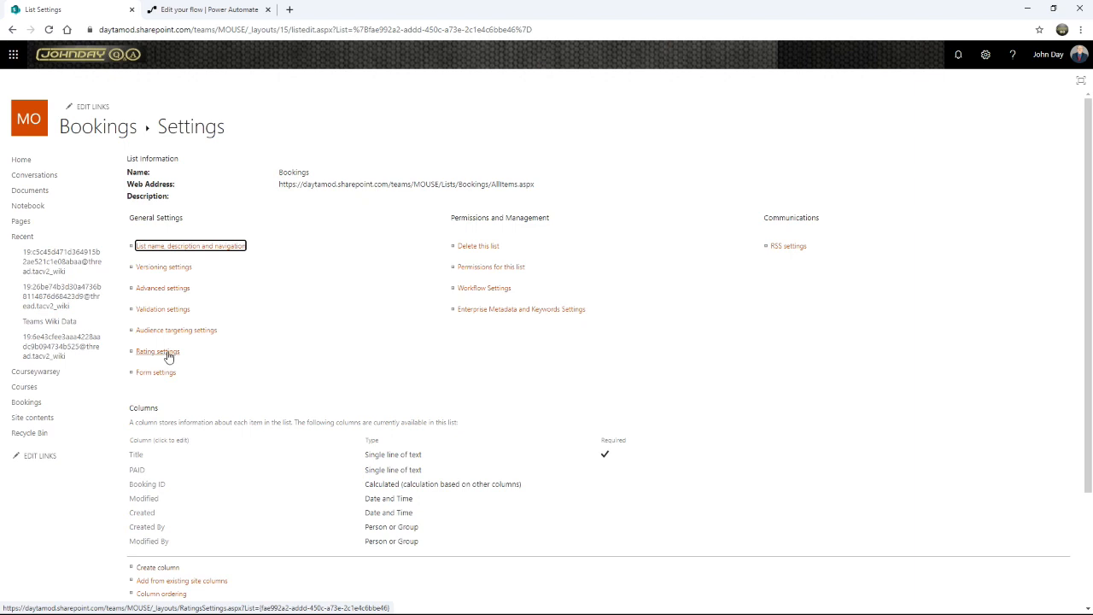
{"action": "left_click", "coordinate": [159, 288]}
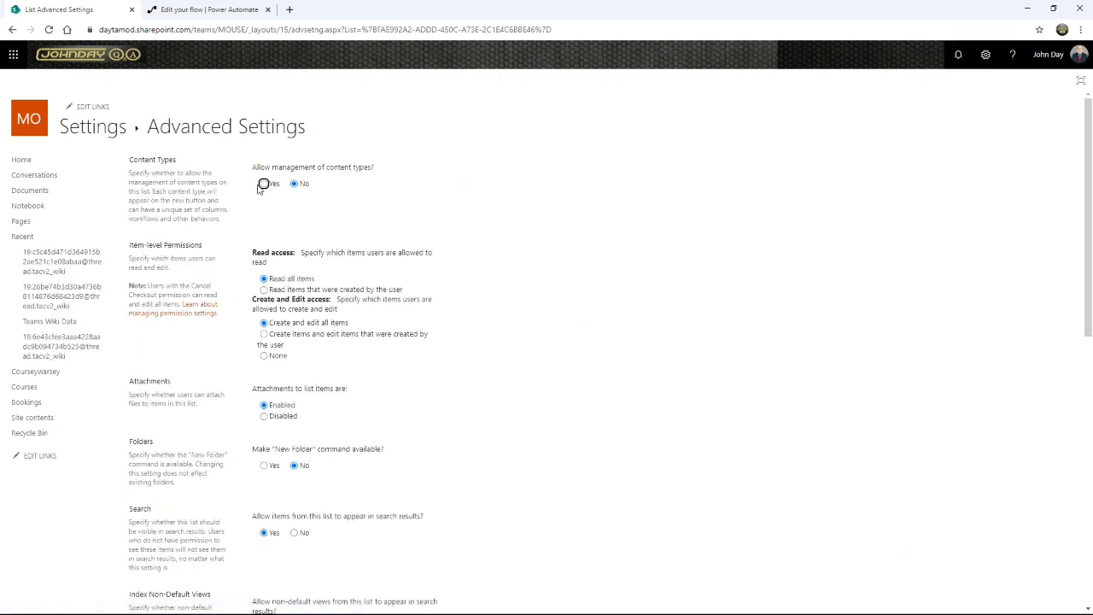
{"action": "left_click", "coordinate": [263, 183]}
{"action": "key", "text": "ctrl"}
{"action": "key", "text": "ctrl"}
{"action": "key", "text": "ctrl"}
{"action": "key", "text": "ctrl"}
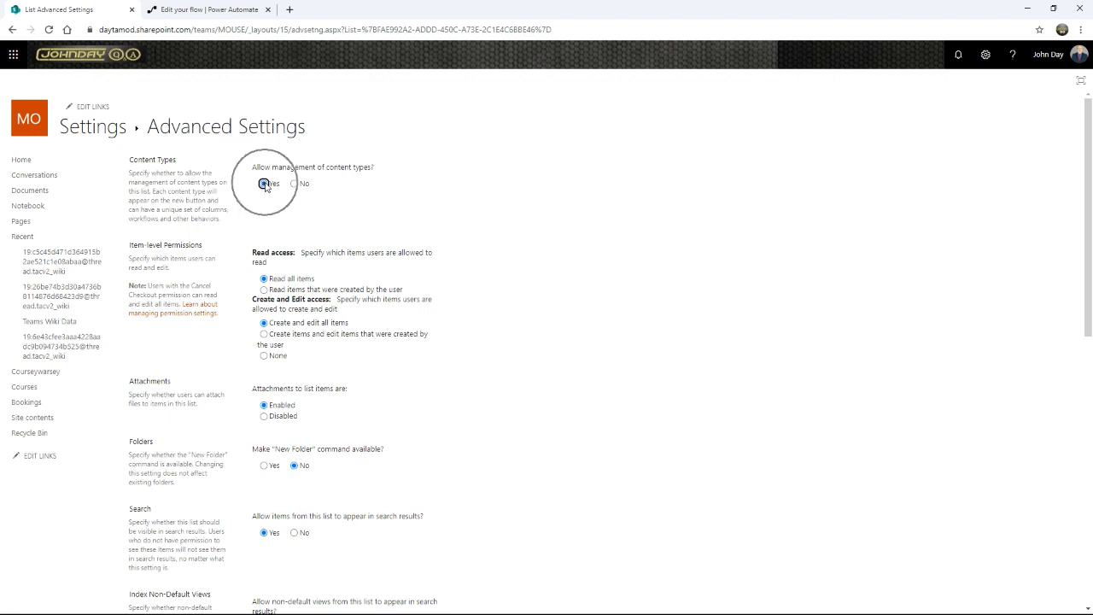
{"action": "key", "text": "ctrl"}
{"action": "key", "text": "ctrl"}
{"action": "key", "text": "ctrl"}
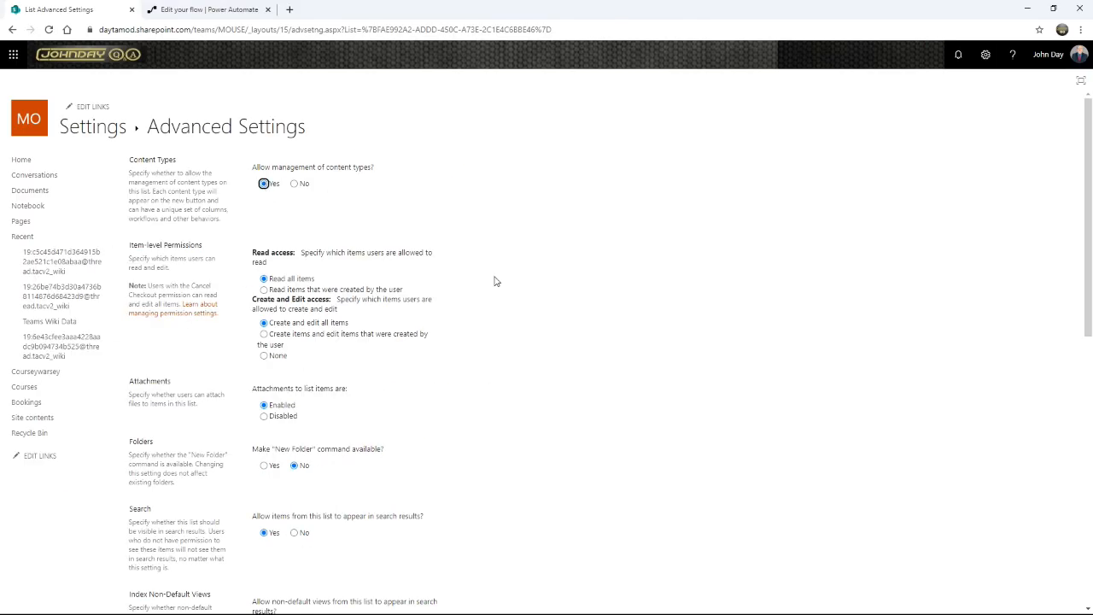
{"action": "scroll", "coordinate": [514, 367], "scroll_direction": "down", "scroll_amount": 10}
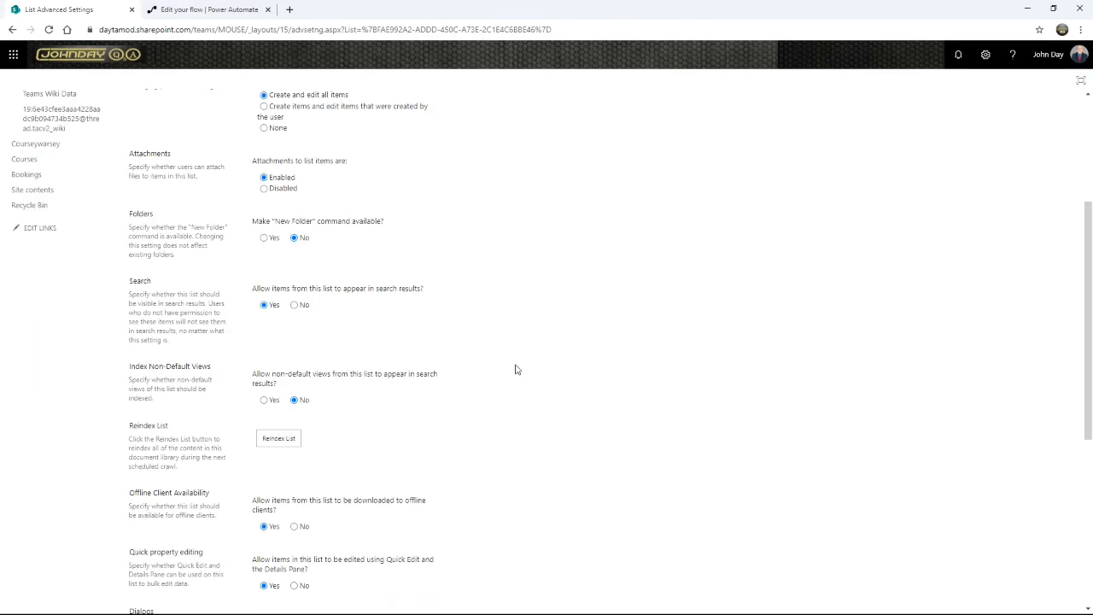
{"action": "left_click", "coordinate": [389, 567]}
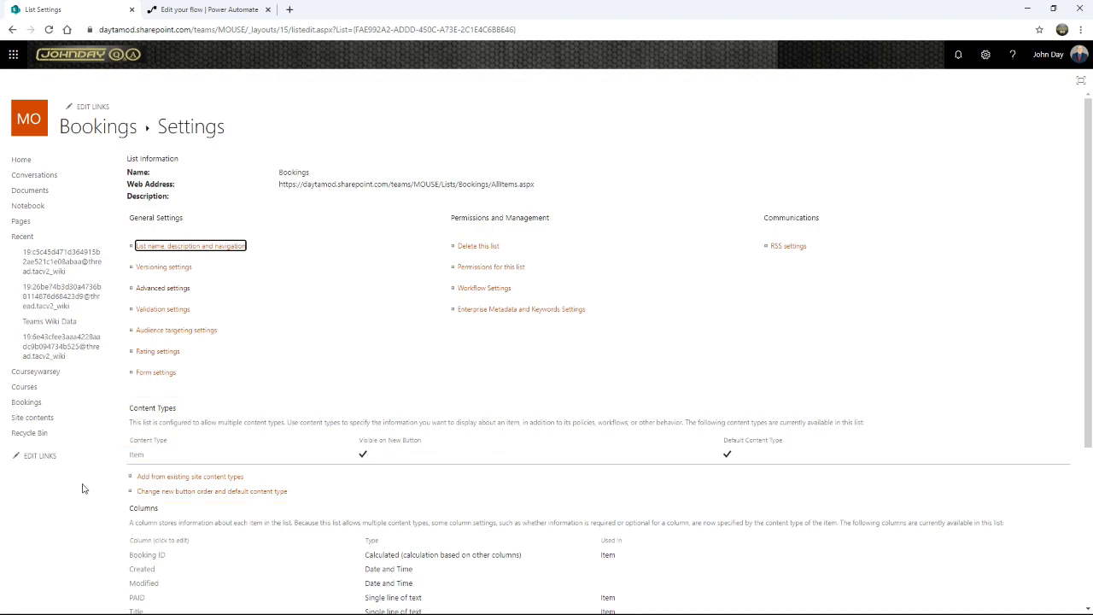
Step: Set the PAID column to Hidden in the list's Item content type, save it, and return to the Bookings list
{"action": "left_click", "coordinate": [138, 456]}
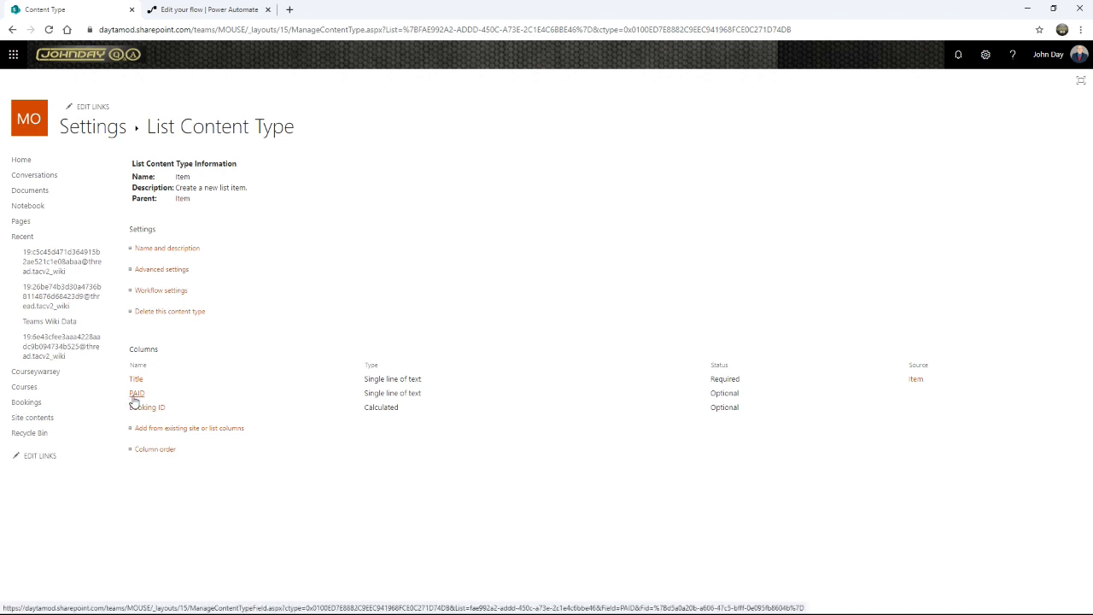
{"action": "left_click", "coordinate": [133, 397]}
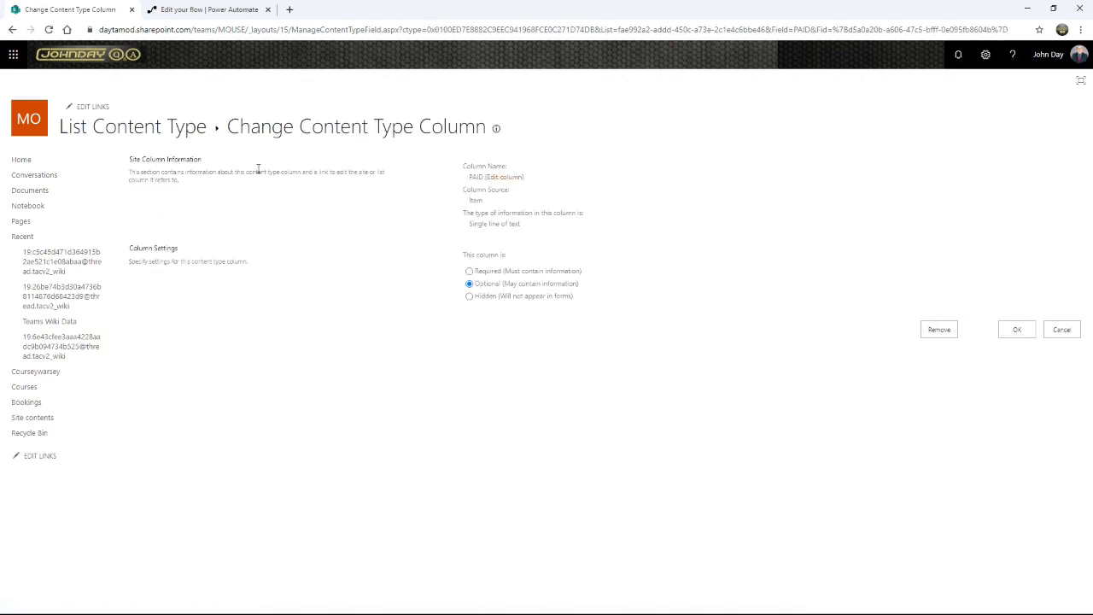
{"action": "left_click", "coordinate": [469, 298]}
{"action": "left_click", "coordinate": [1019, 333]}
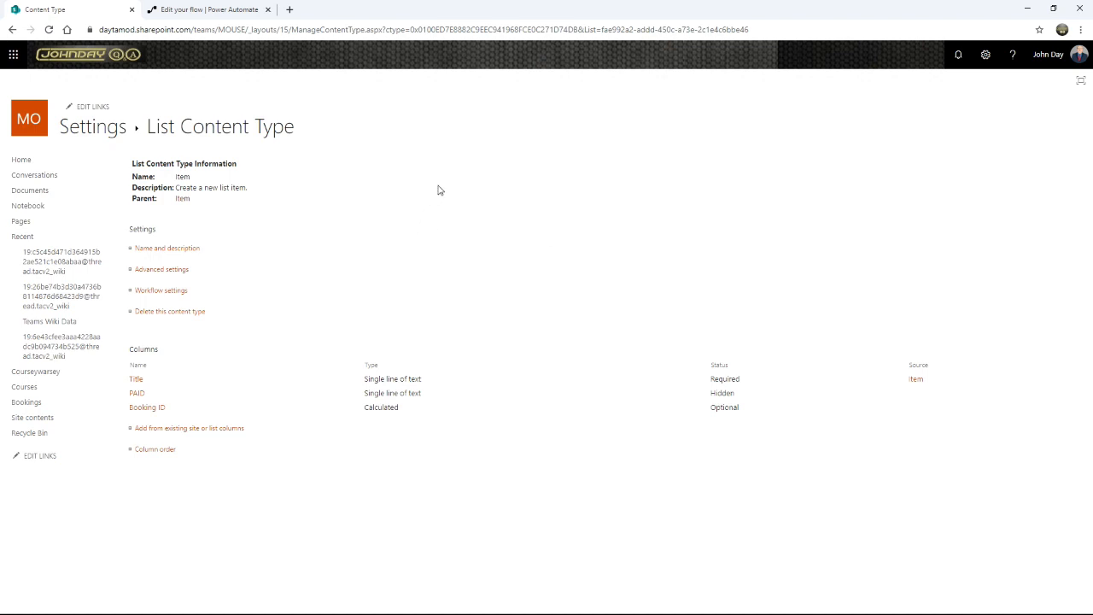
{"action": "left_click", "coordinate": [88, 128]}
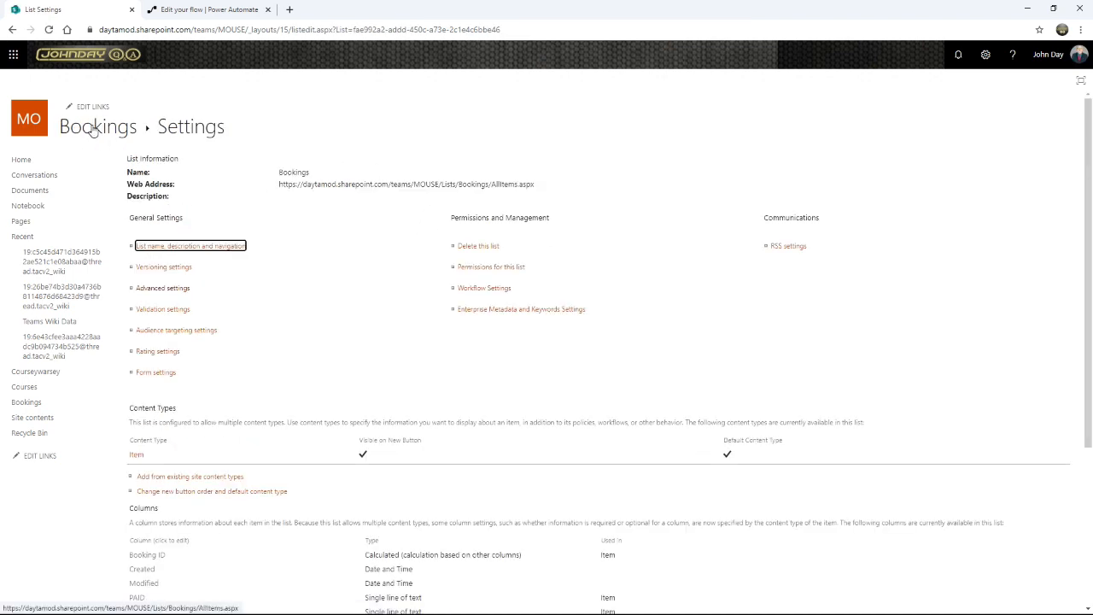
{"action": "scroll", "coordinate": [201, 337], "scroll_direction": "down", "scroll_amount": 2}
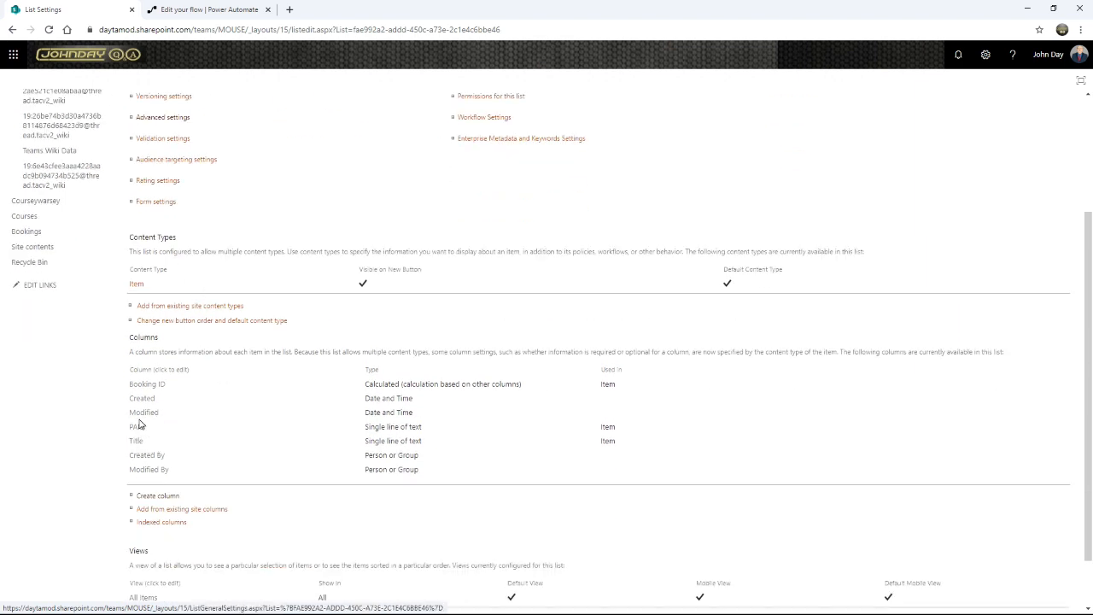
{"action": "scroll", "coordinate": [145, 446], "scroll_direction": "up", "scroll_amount": 2}
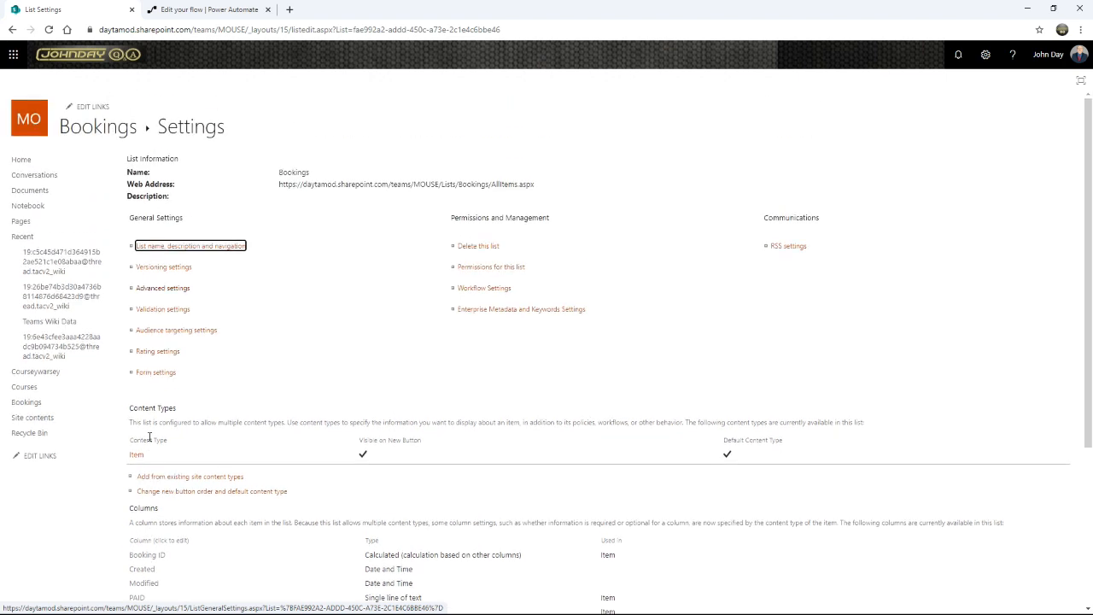
{"action": "left_click", "coordinate": [98, 128]}
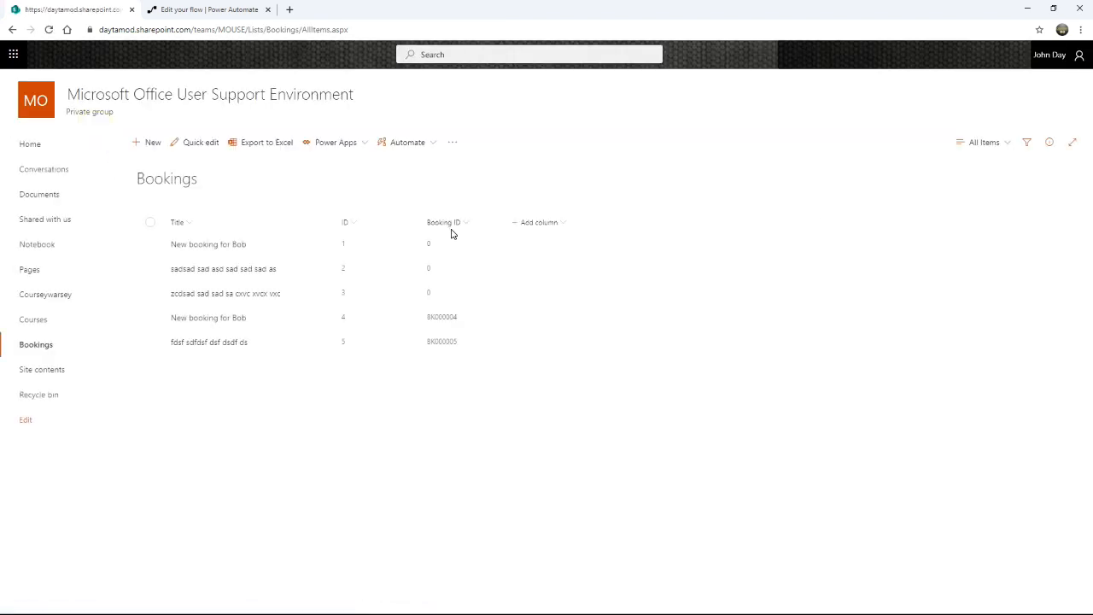
Step: Check which fields appear in the new item form and in the details of the booking with ID 3, and close both
{"action": "left_click", "coordinate": [152, 143]}
{"action": "left_click", "coordinate": [777, 223]}
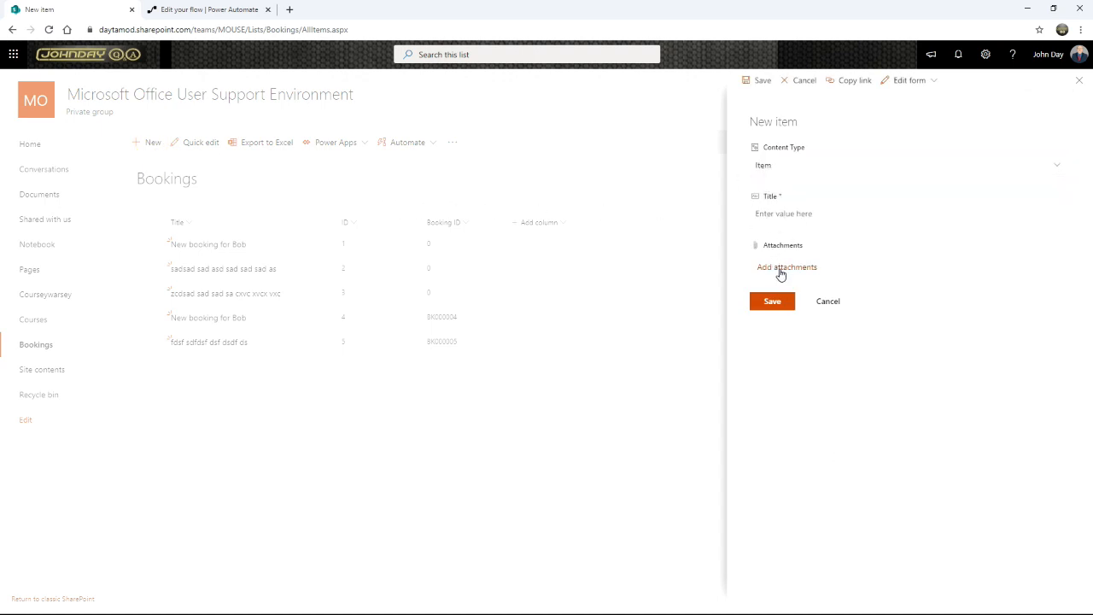
{"action": "left_click", "coordinate": [827, 302]}
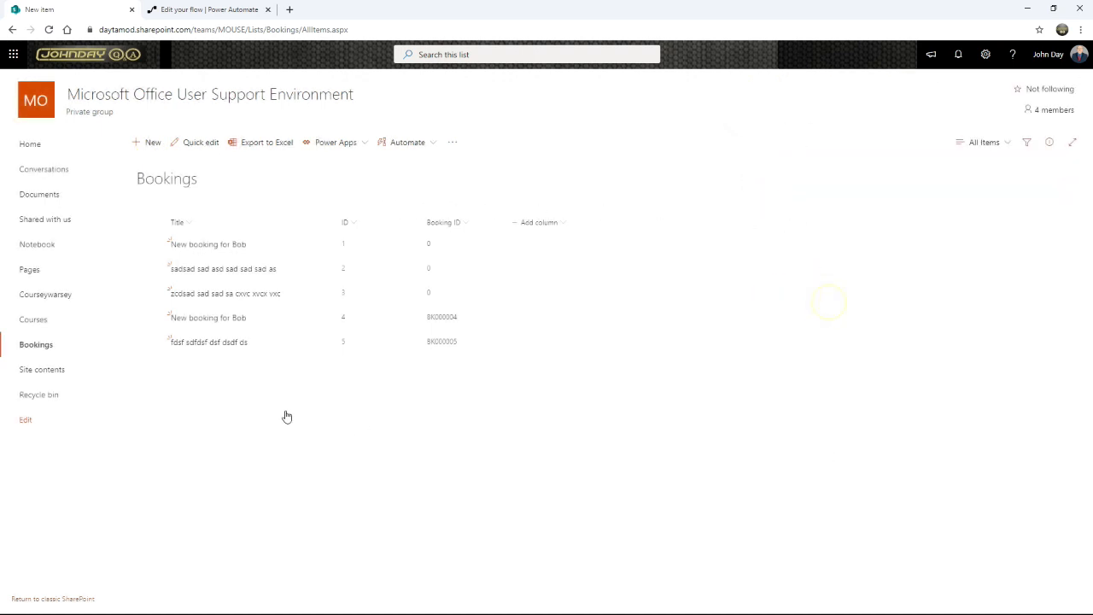
{"action": "left_click", "coordinate": [212, 295]}
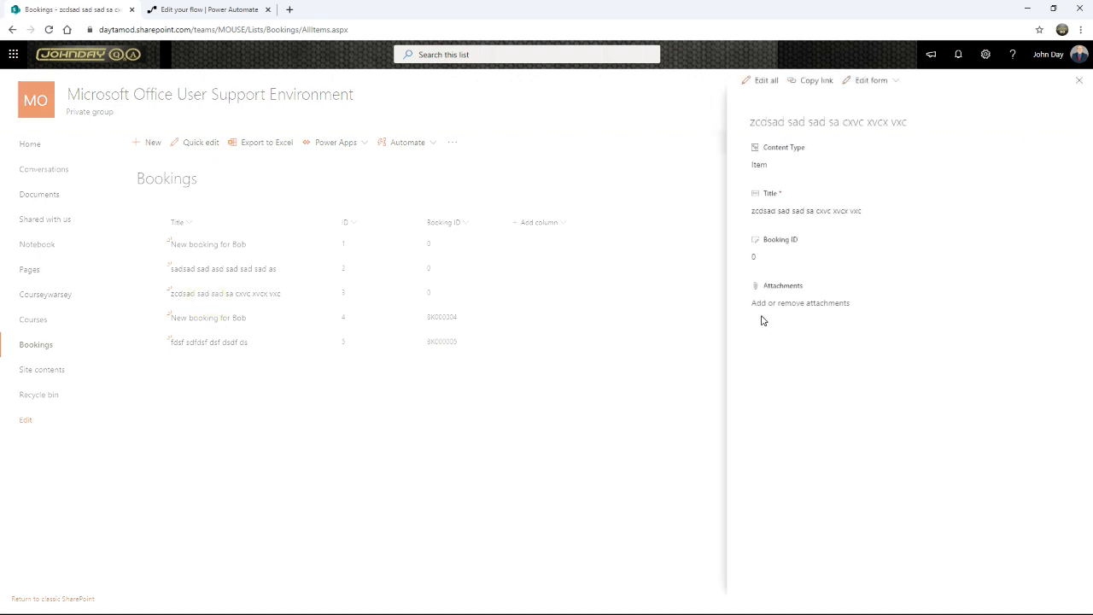
{"action": "left_click", "coordinate": [428, 435]}
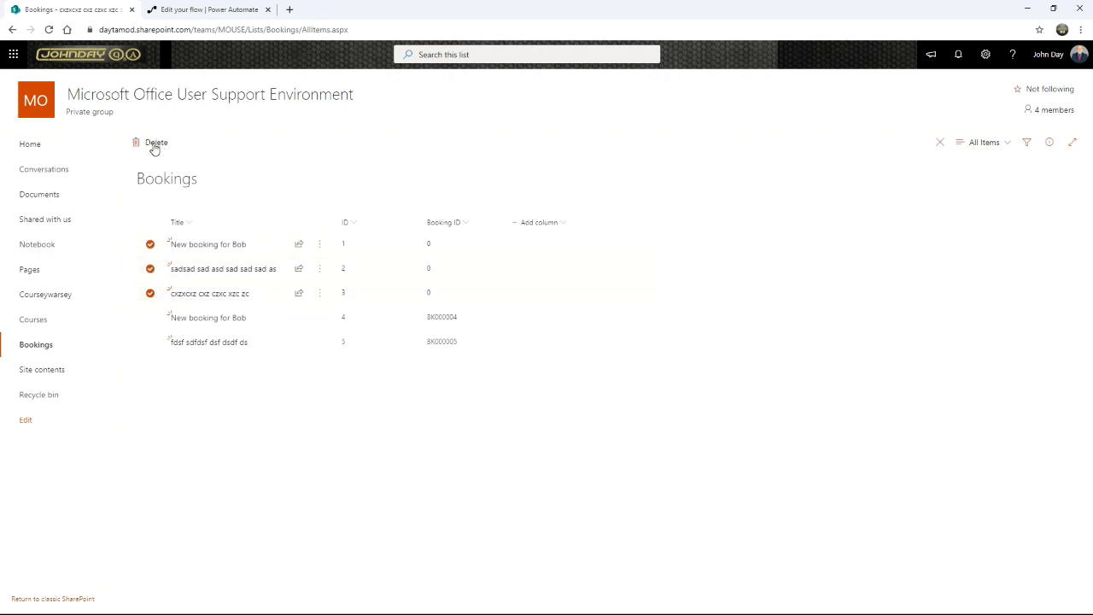
Step: Delete the bookings with IDs 1, 2 and 3 from the list
{"action": "left_click", "coordinate": [155, 145]}
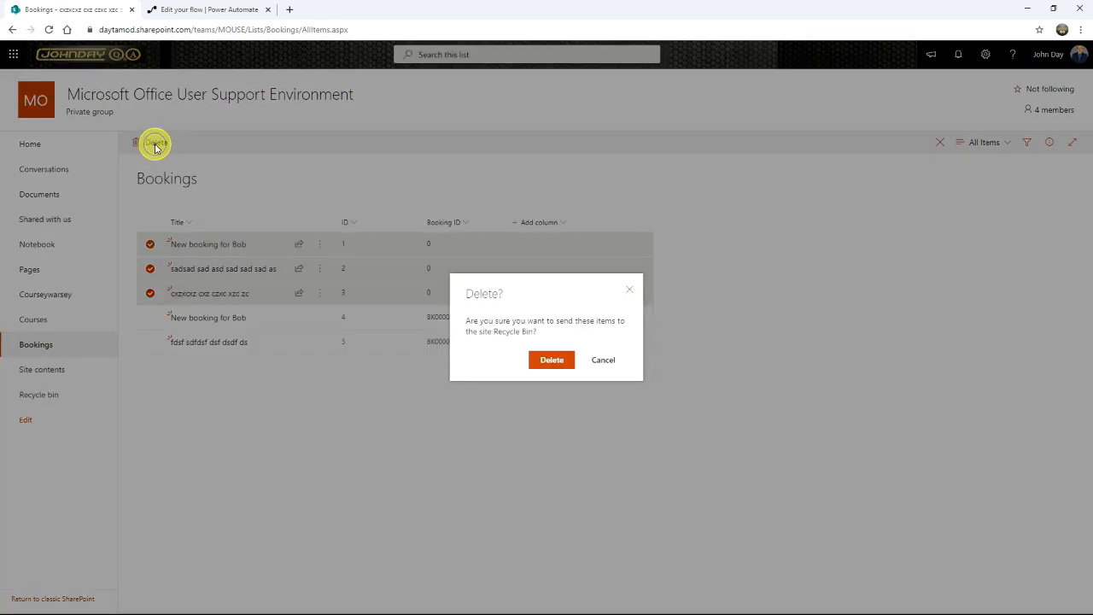
{"action": "left_click", "coordinate": [550, 359]}
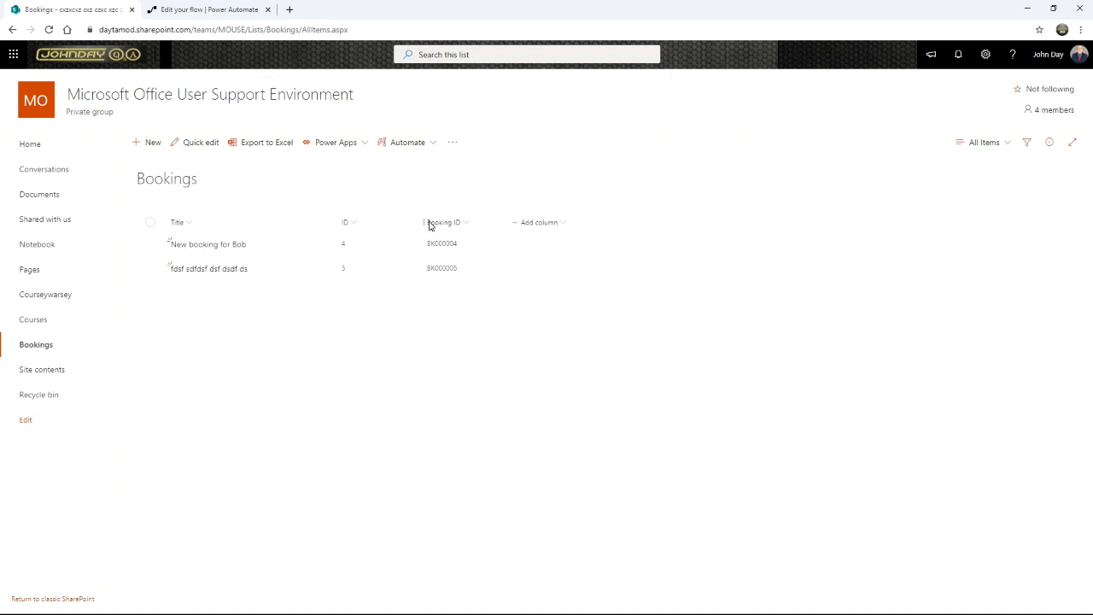
Step: Move the Booking ID column in front of Title as the list's first column, and check whether its value for ID 4 opens anything
{"action": "left_click_drag", "start_coordinate": [449, 226], "coordinate": [163, 232]}
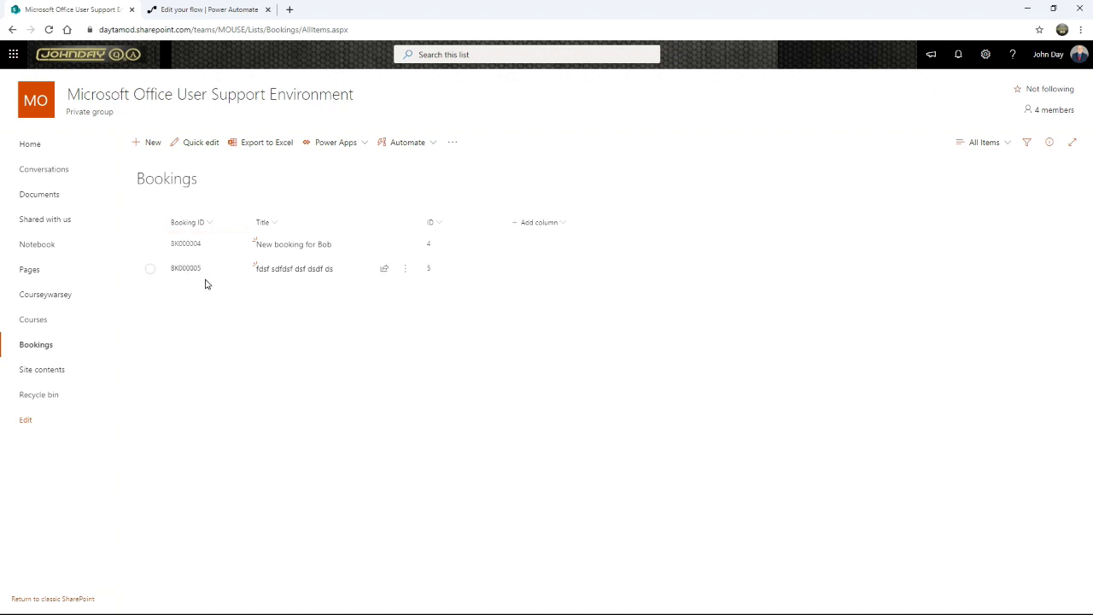
{"action": "left_click", "coordinate": [197, 244]}
{"action": "left_click", "coordinate": [212, 251]}
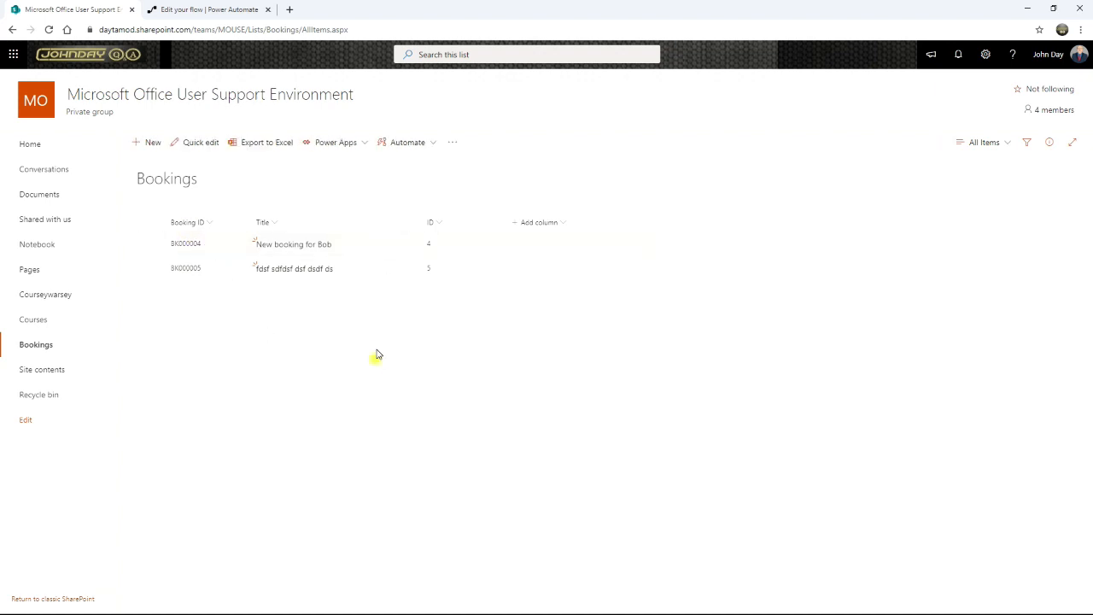